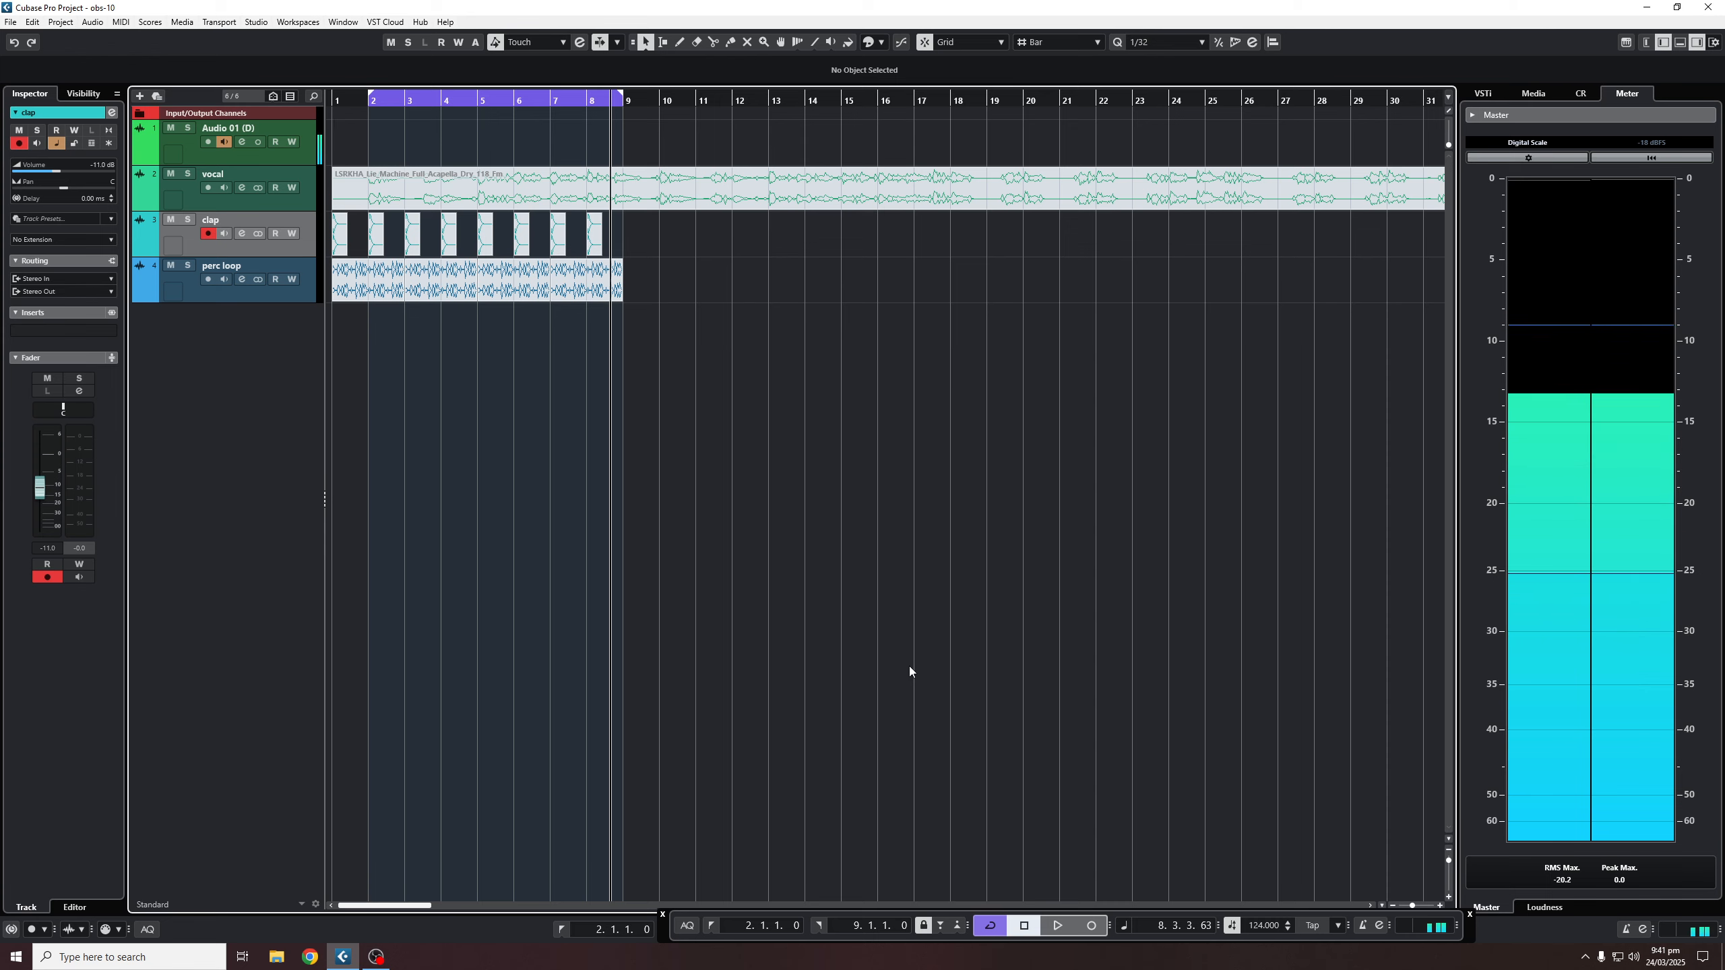
# - Unmute the vocal event with the Mute tool, return to Object Selection, and play it back
pyautogui.rightClick(723, 459)
pyautogui.click(818, 460)
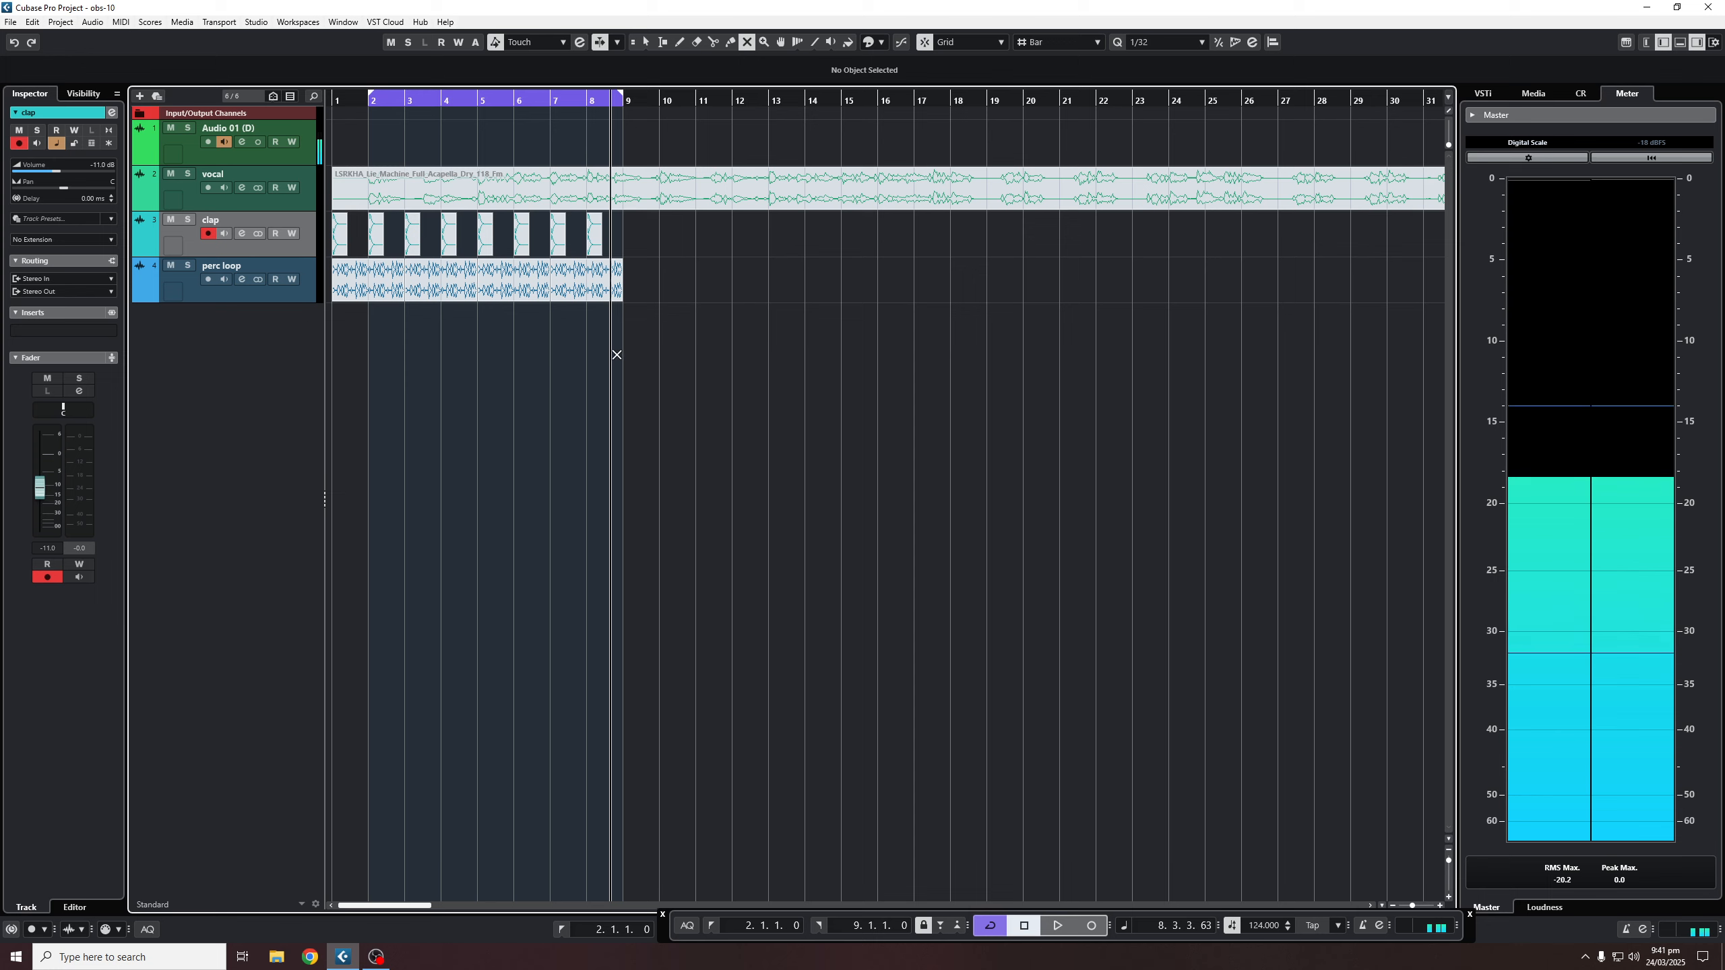
pyautogui.click(761, 192)
pyautogui.click(771, 374)
pyautogui.rightClick(771, 374)
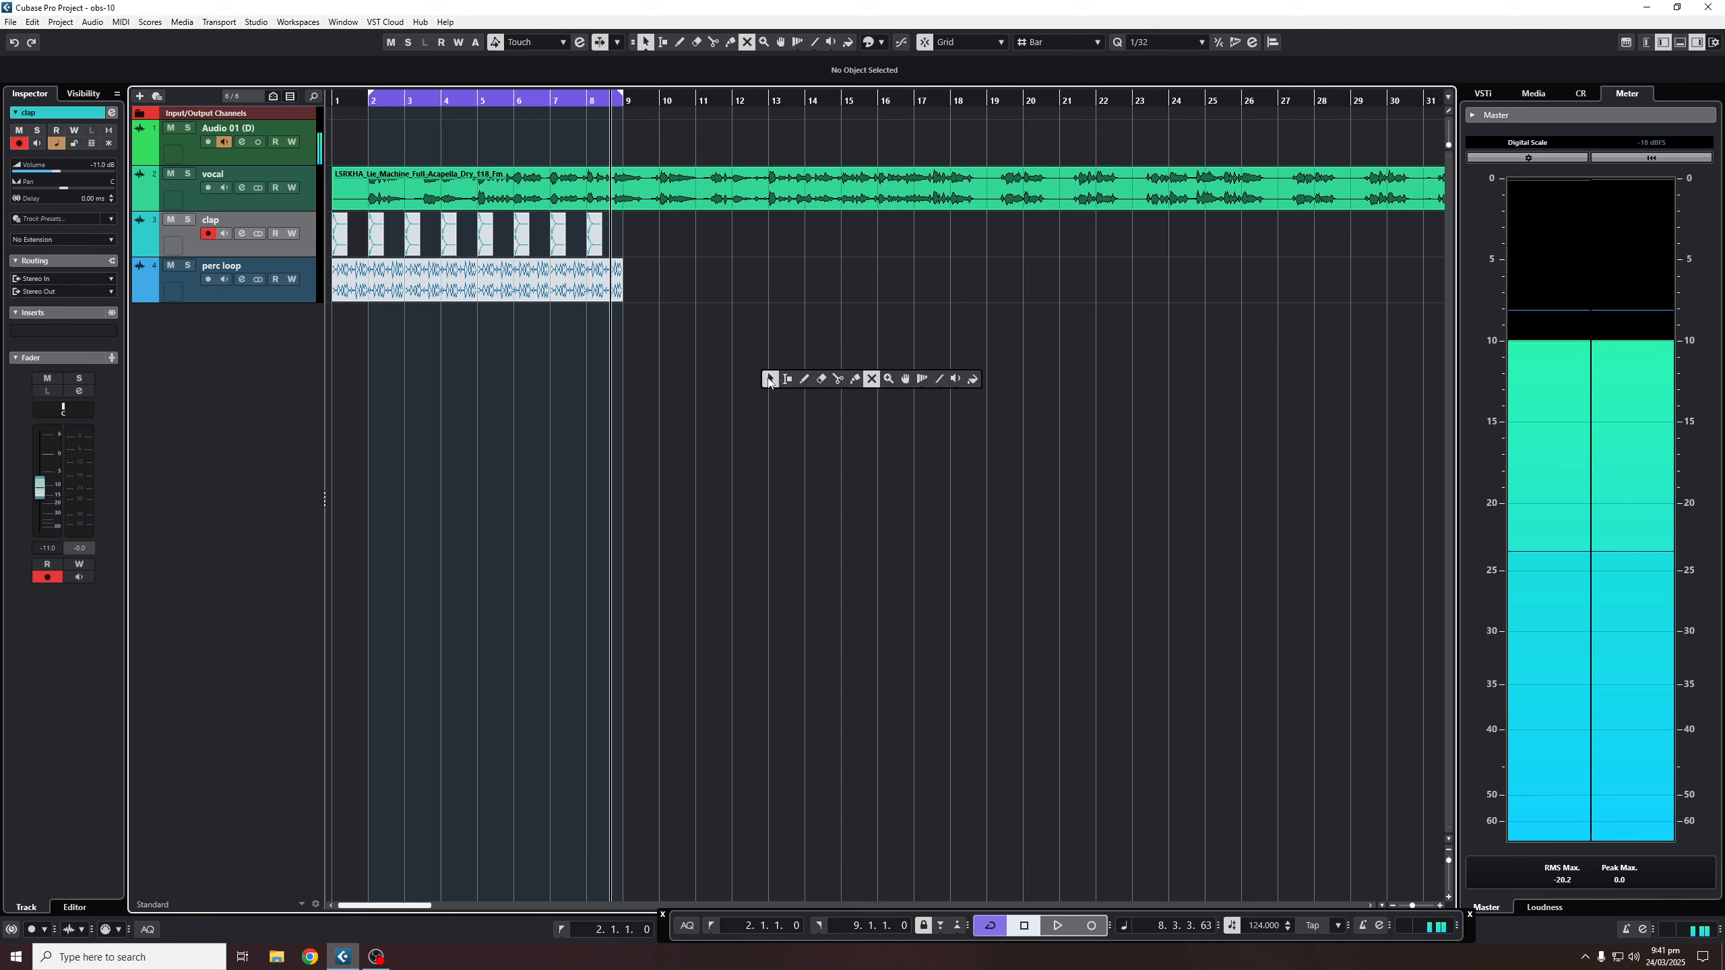
pyautogui.click(770, 379)
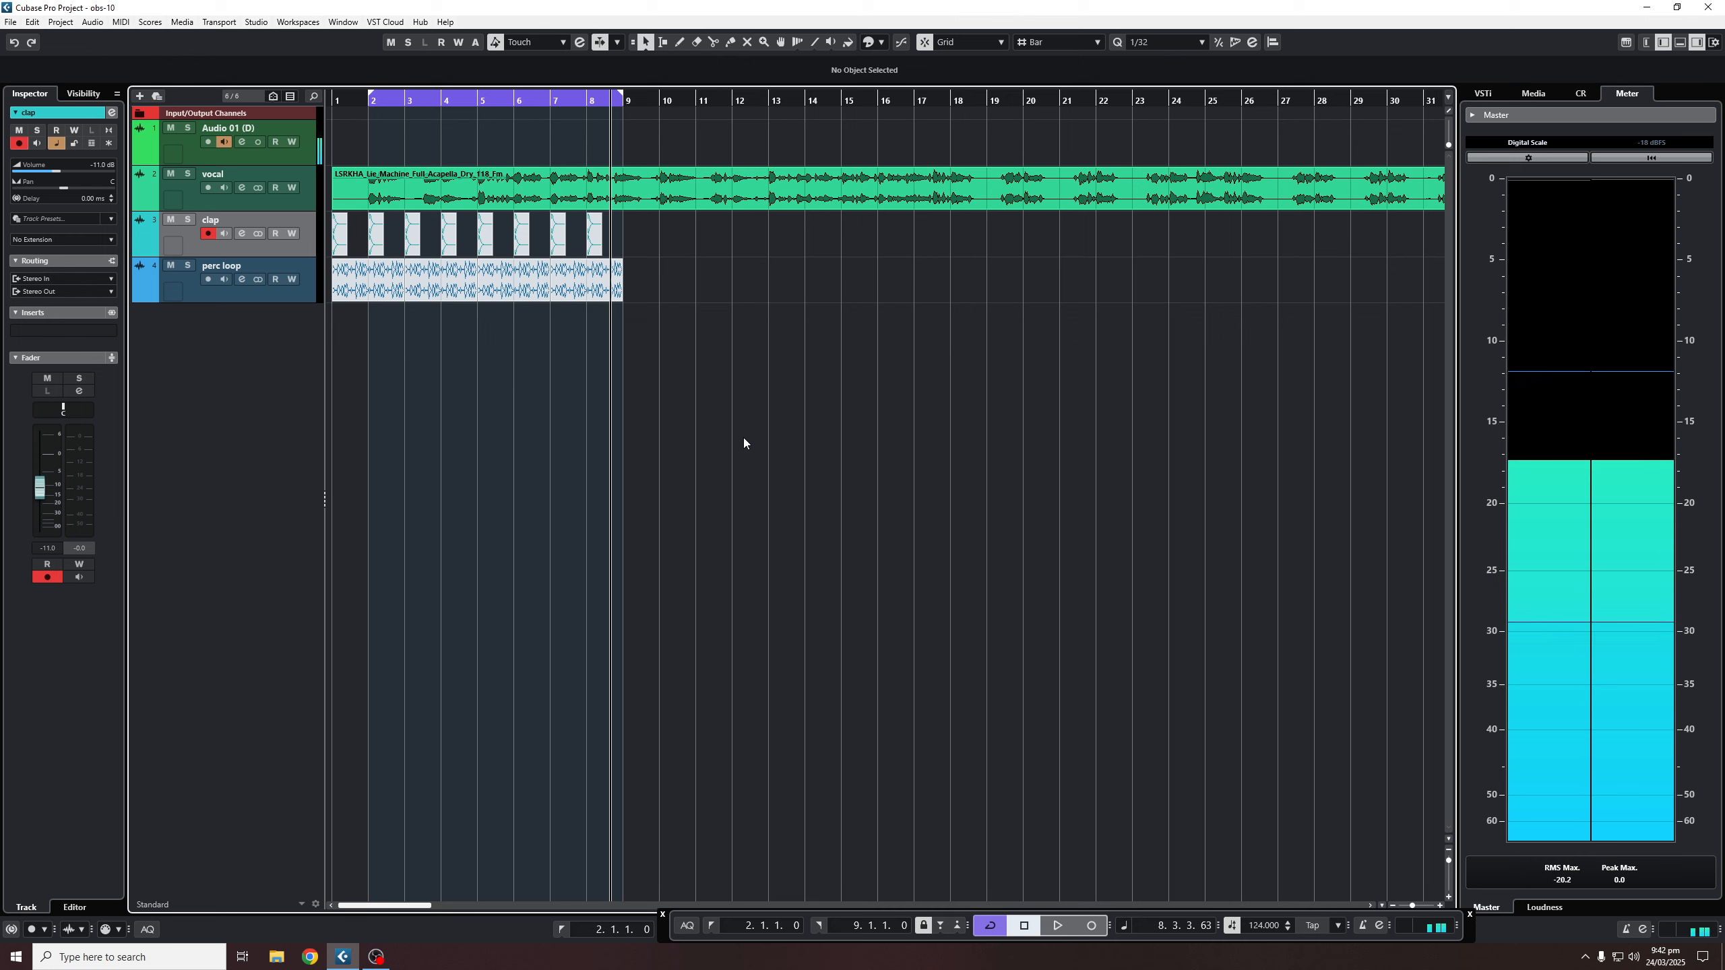
pyautogui.press('space')
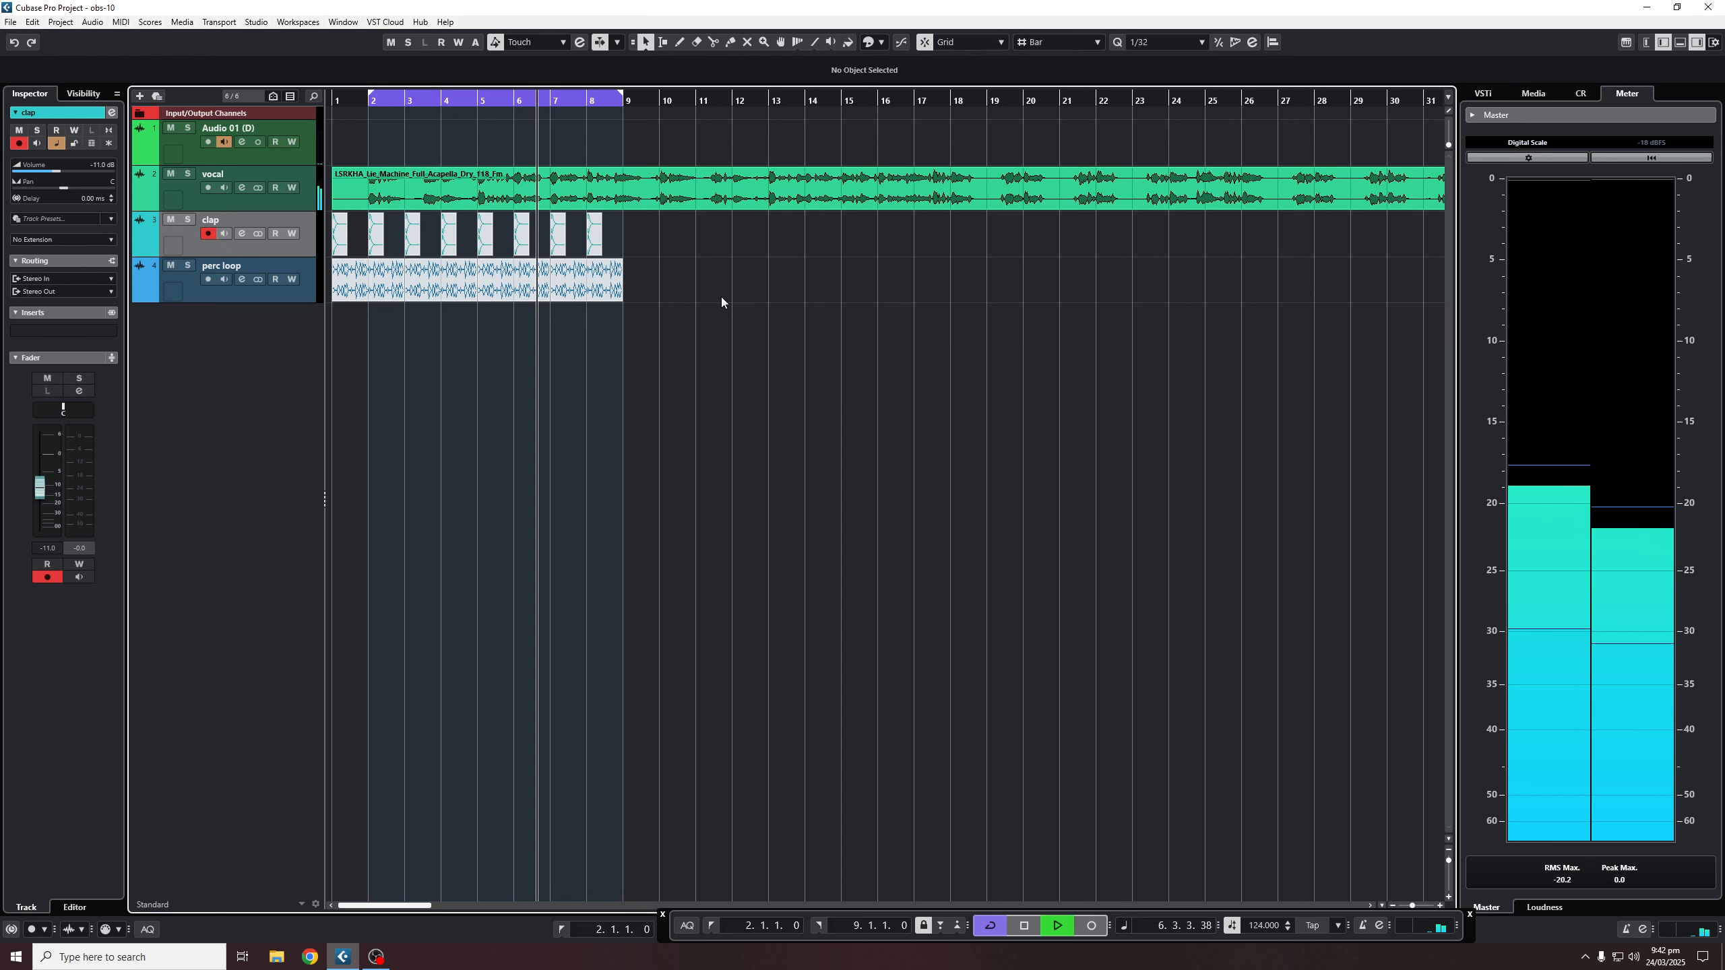
pyautogui.press('space')
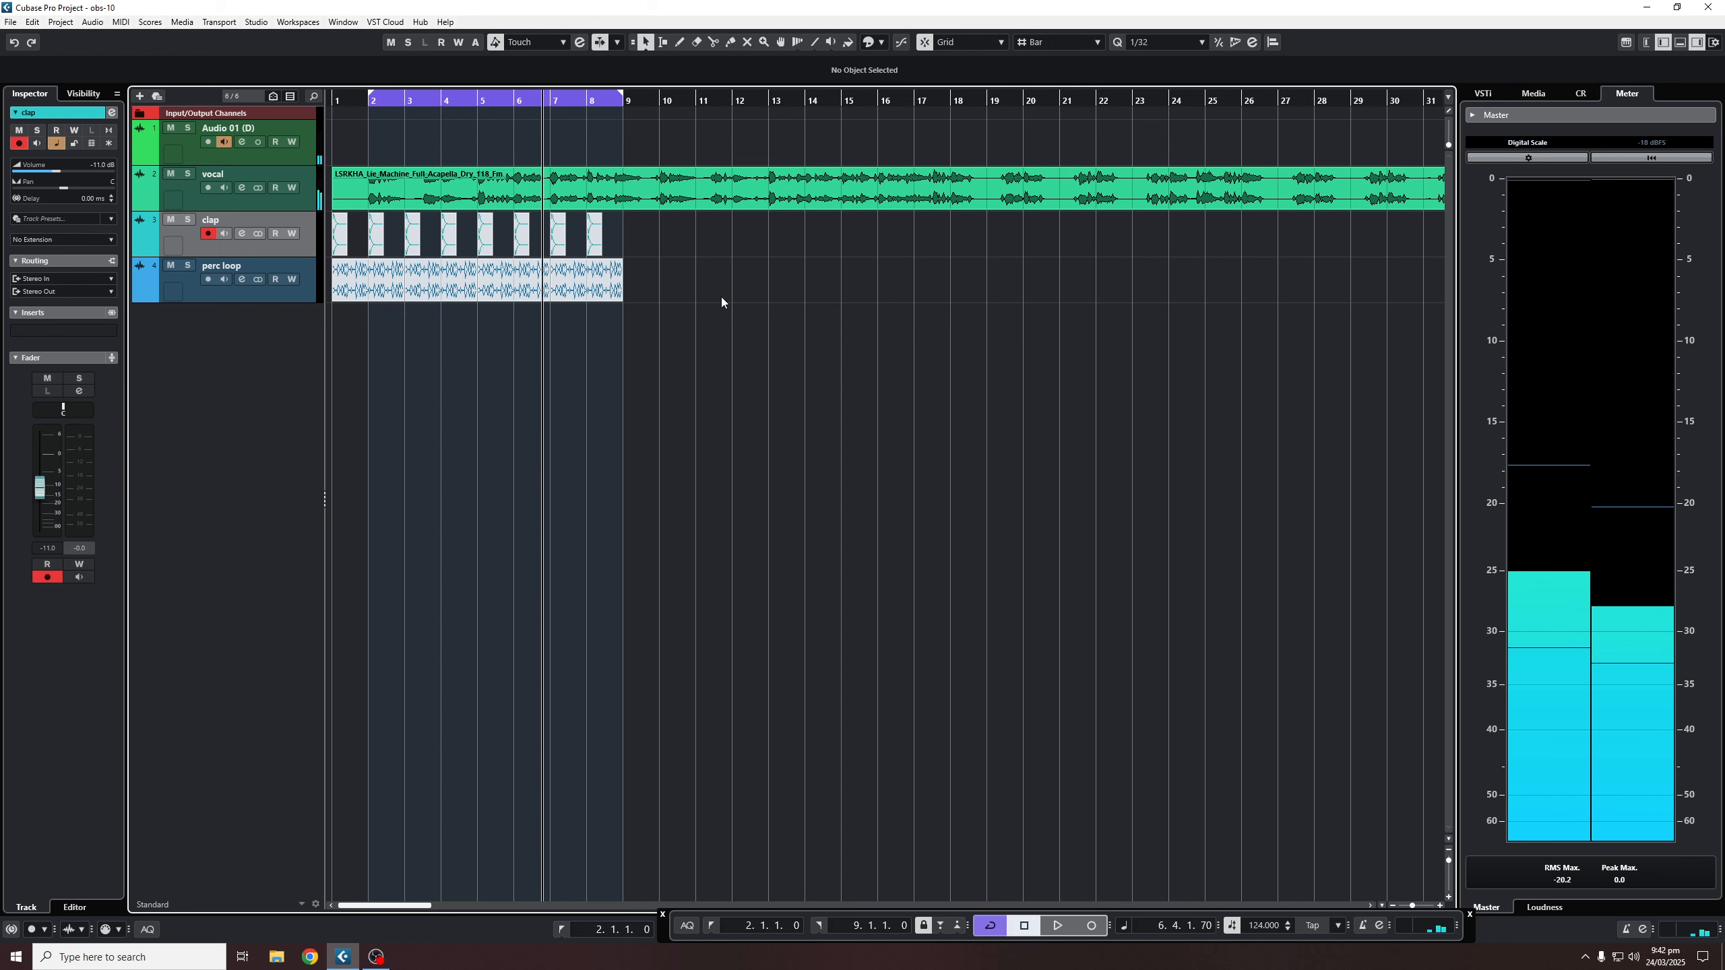
# - Load Raum into the vocal channel's first insert and play back from bar 2
pyautogui.click(243, 189)
pyautogui.moveTo(570, 272); pyautogui.dragTo(605, 276)
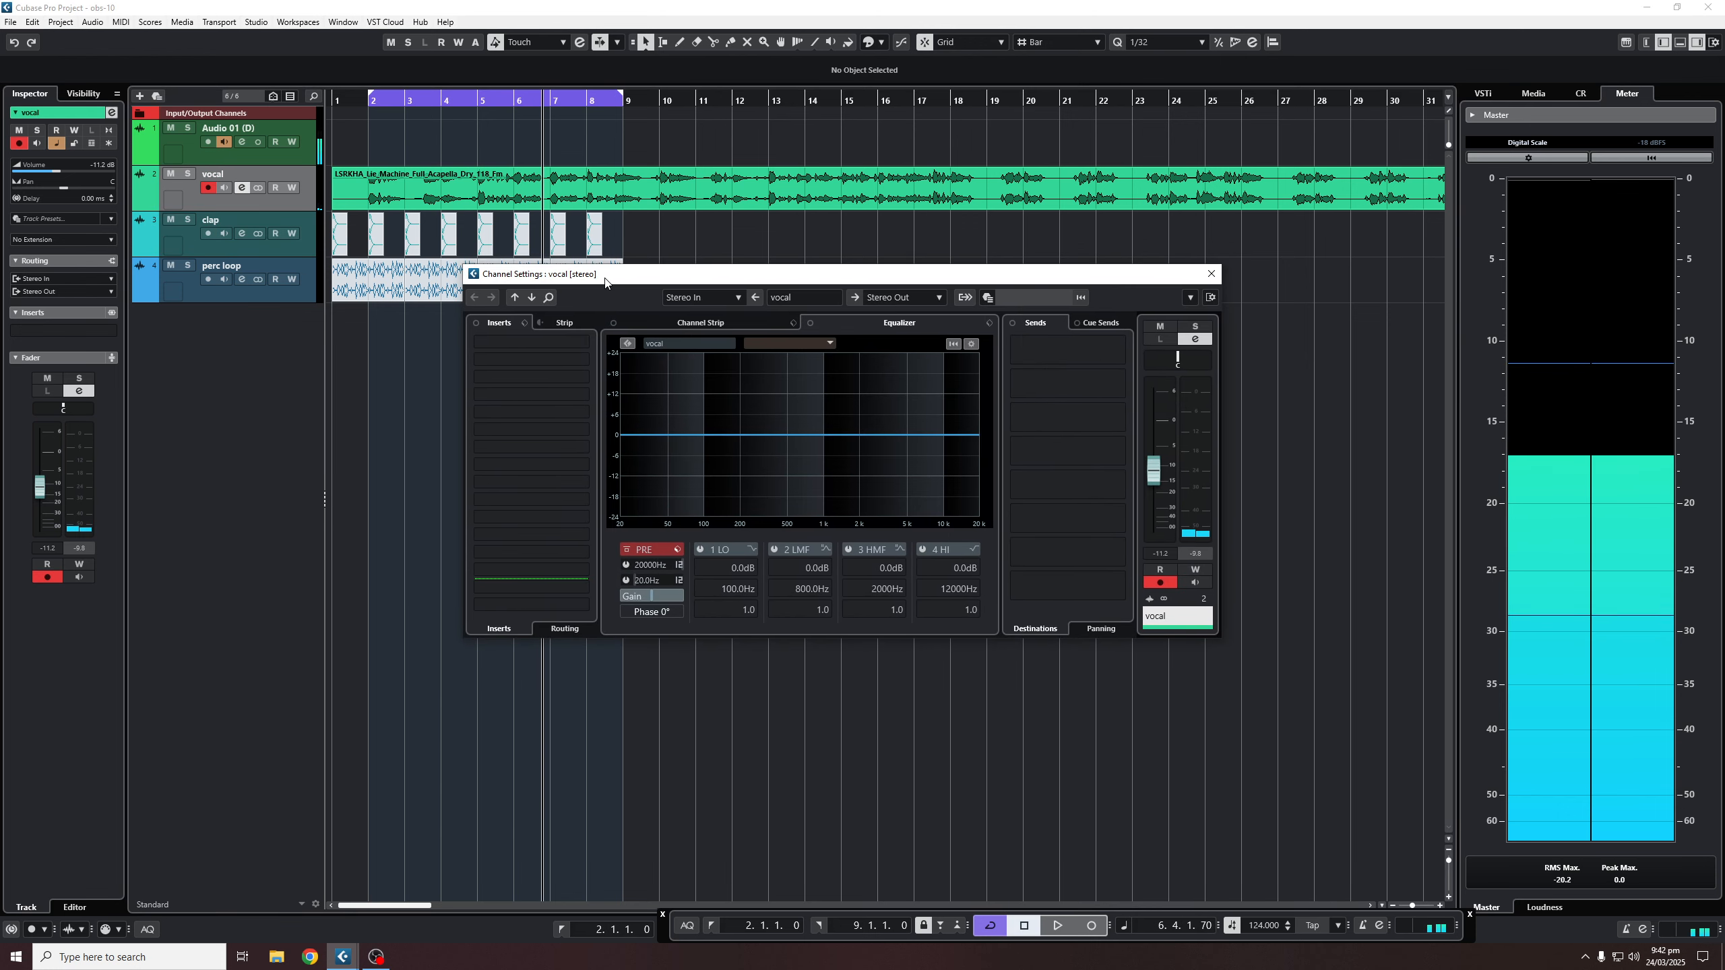
pyautogui.click(520, 340)
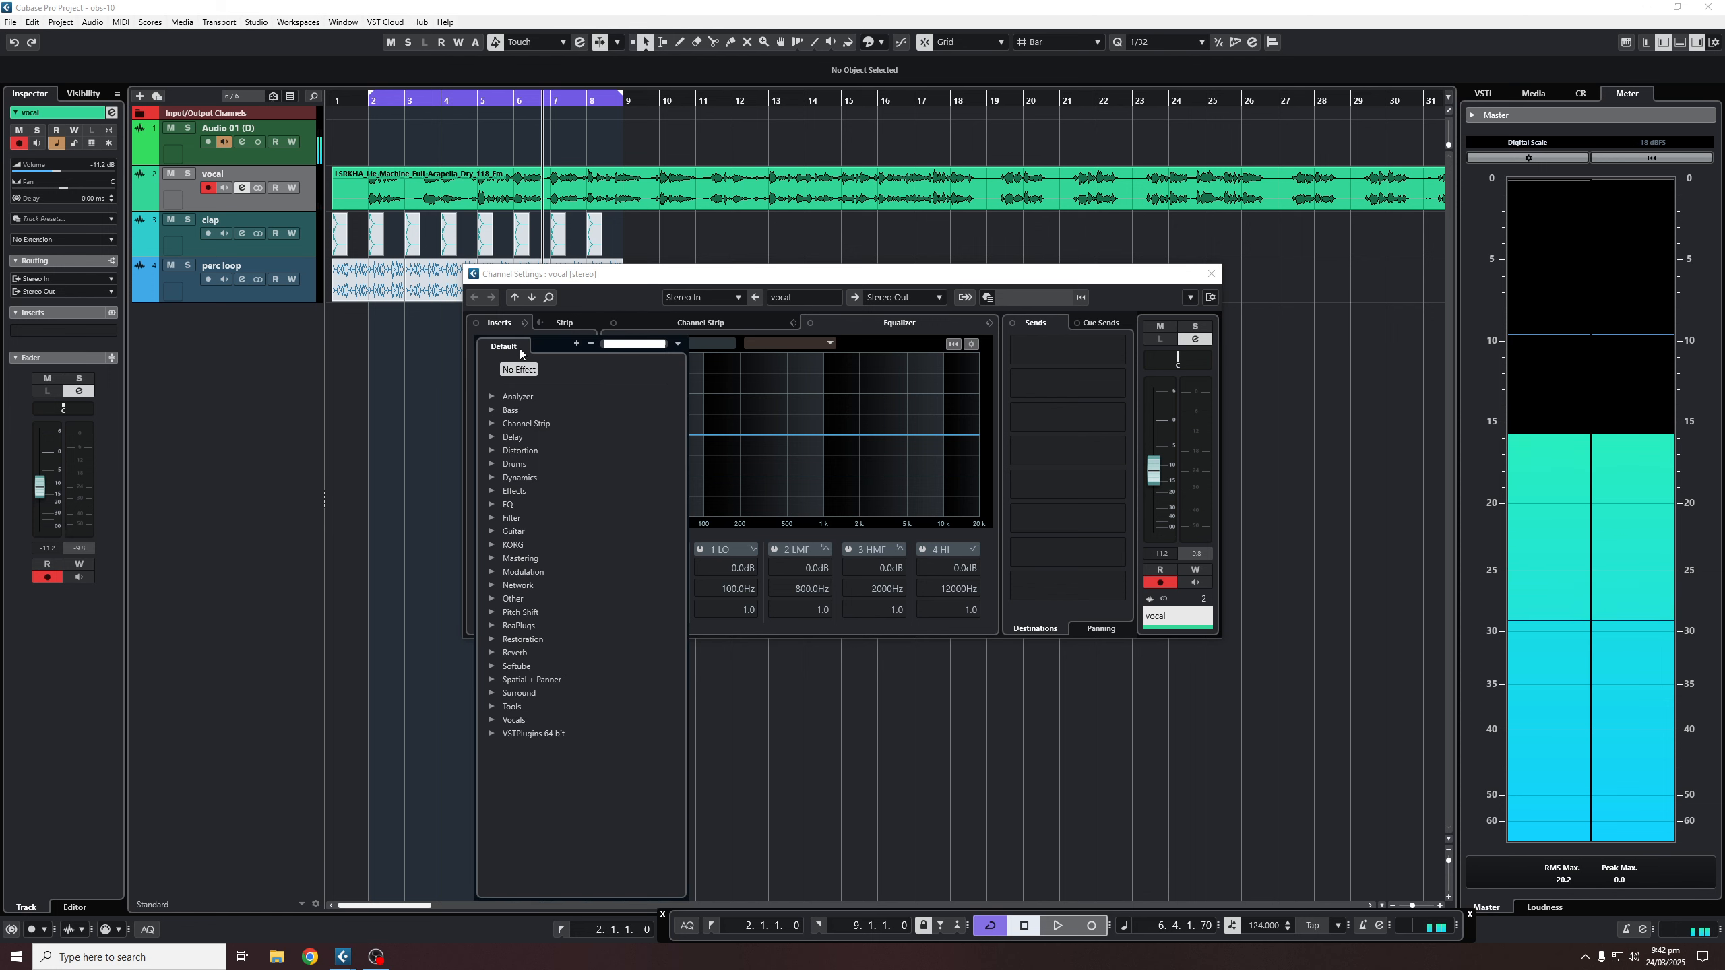
pyautogui.write('raum')
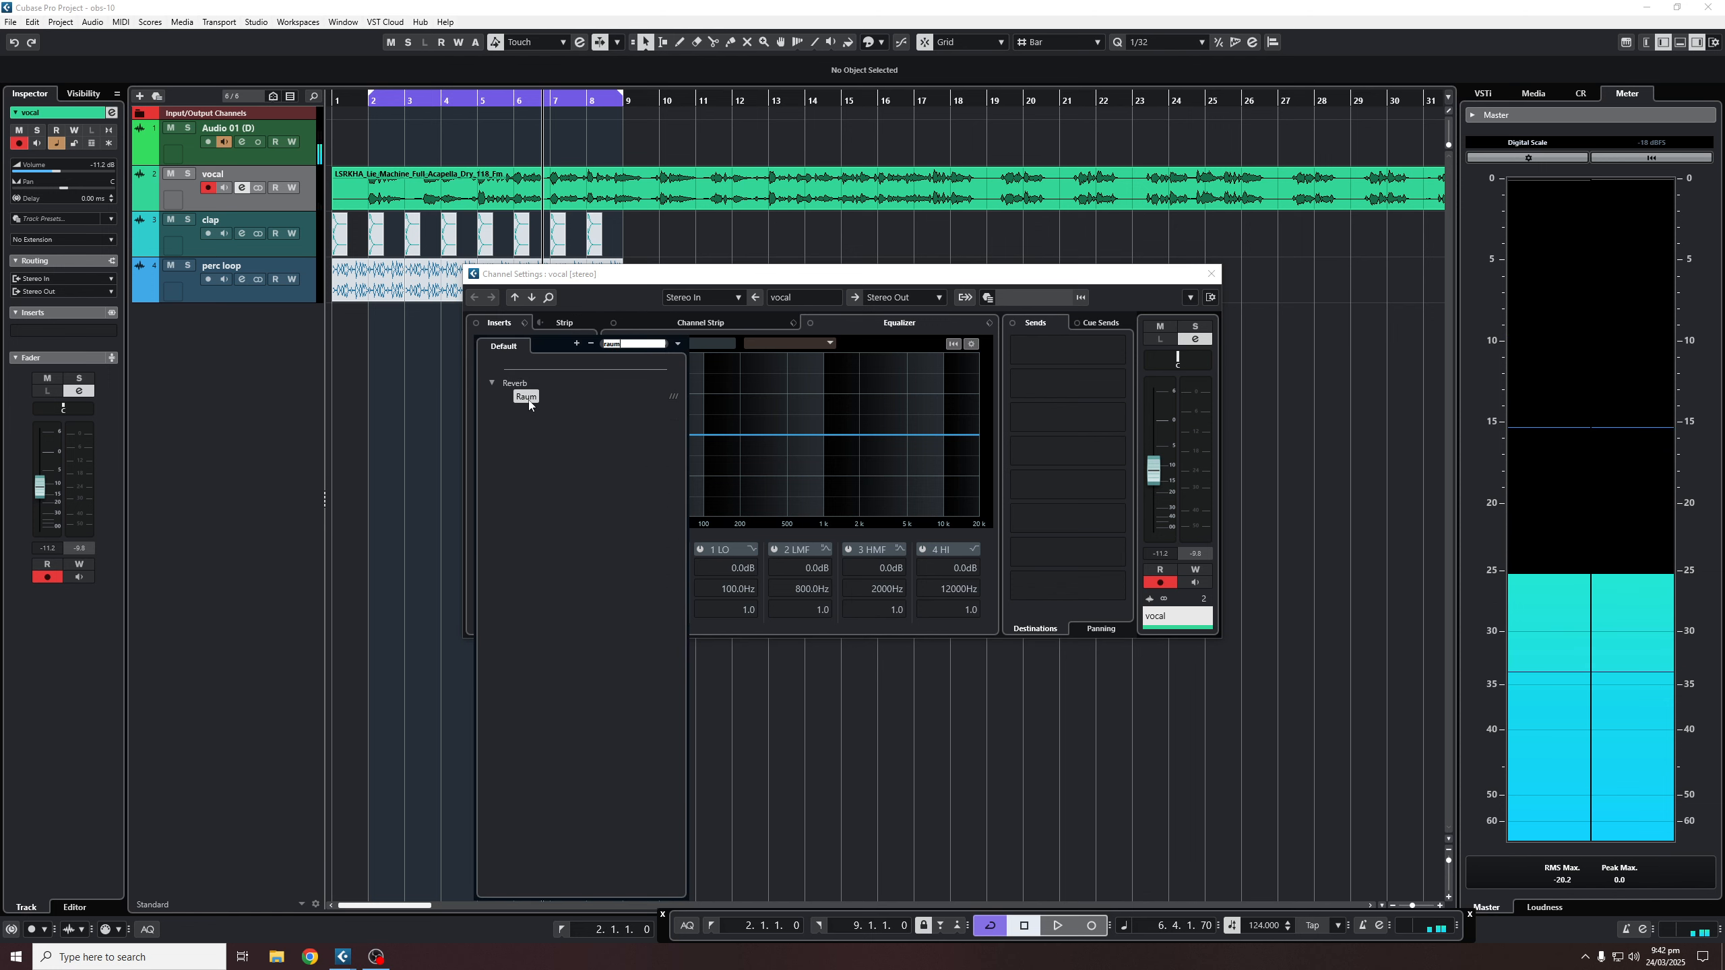
pyautogui.doubleClick(526, 396)
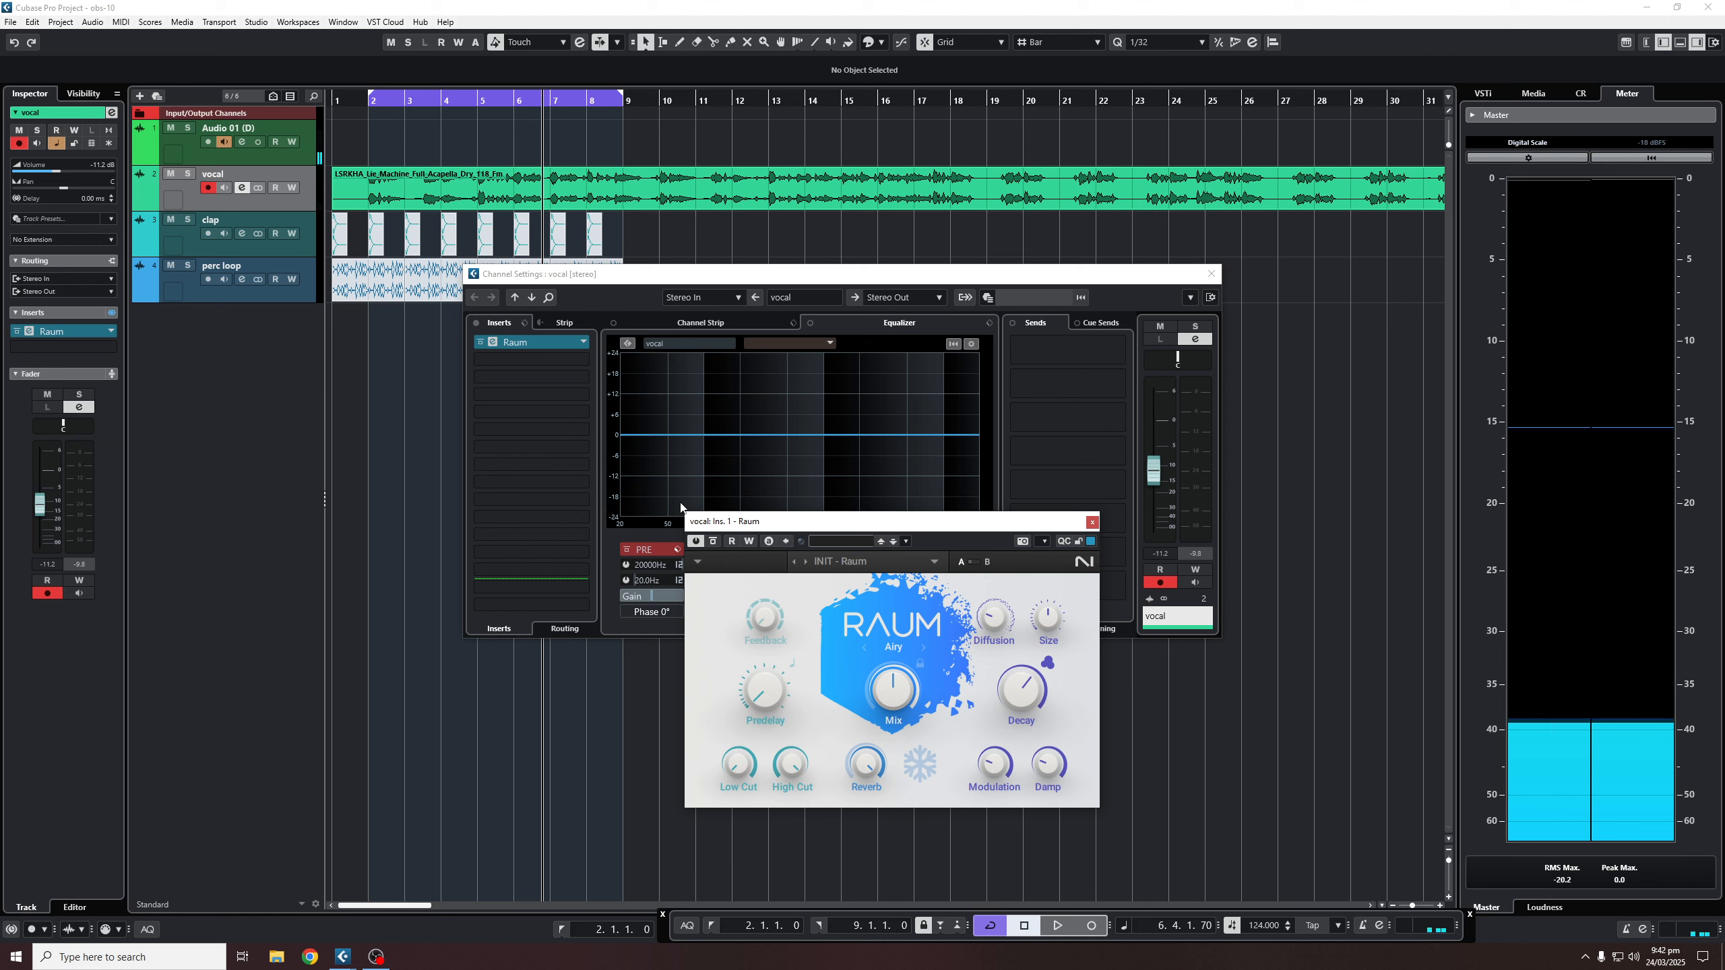
pyautogui.press('KP_1')
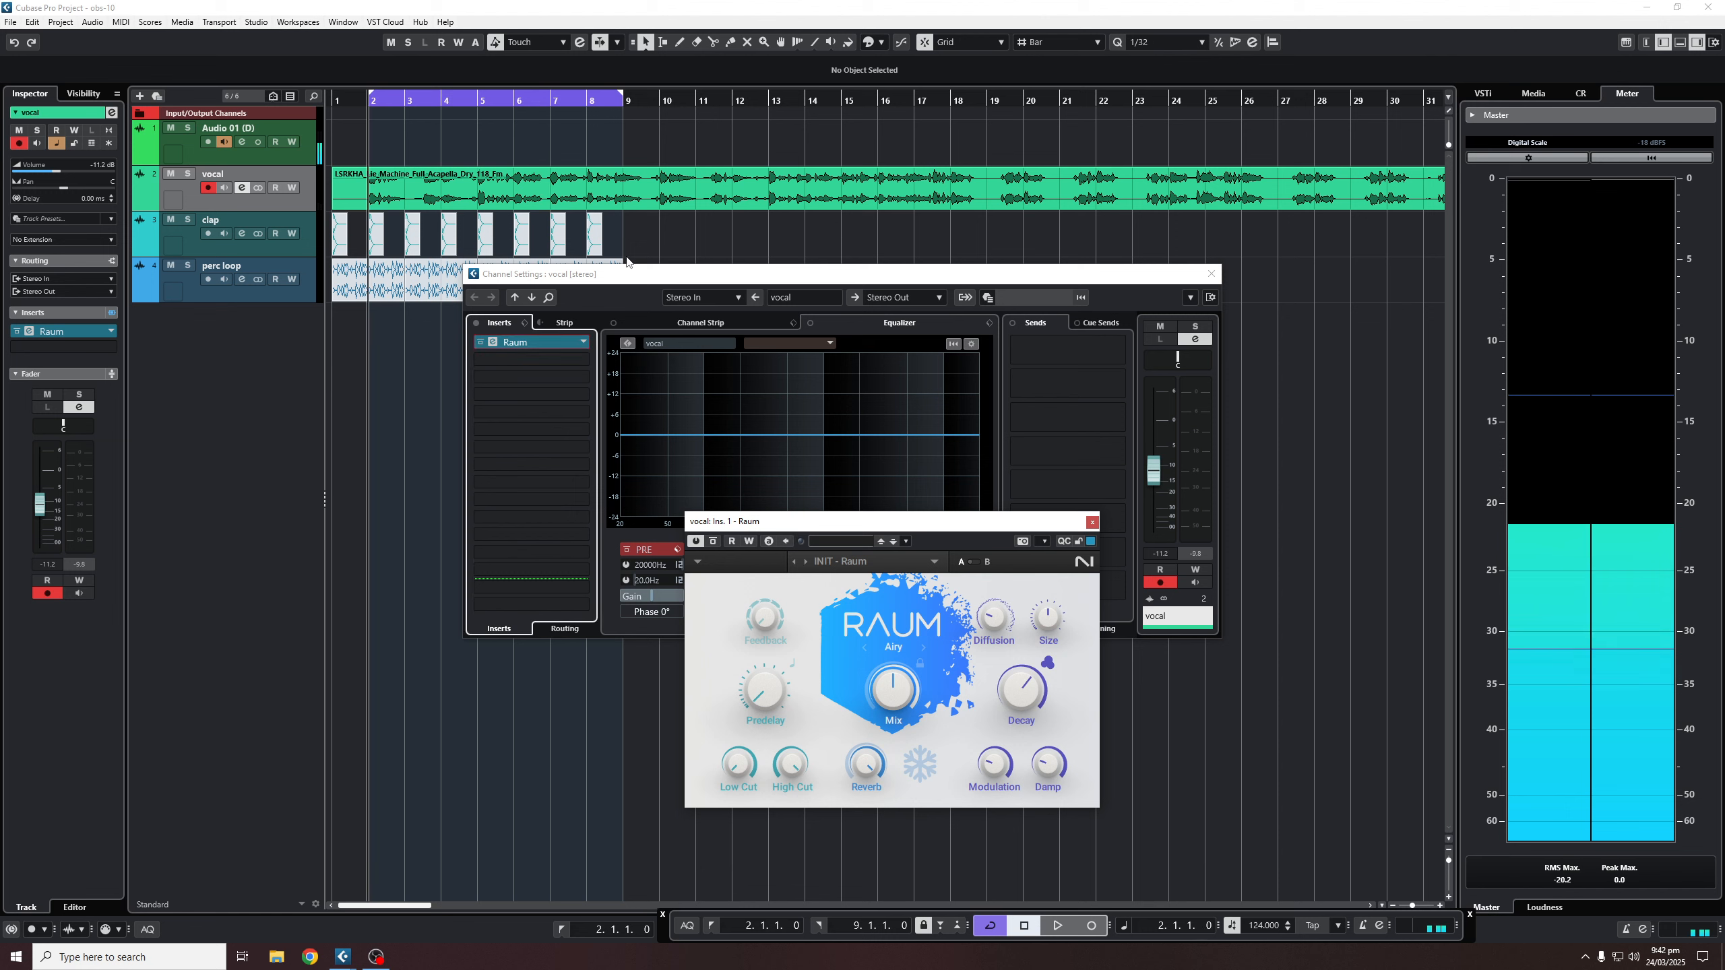
pyautogui.press('space')
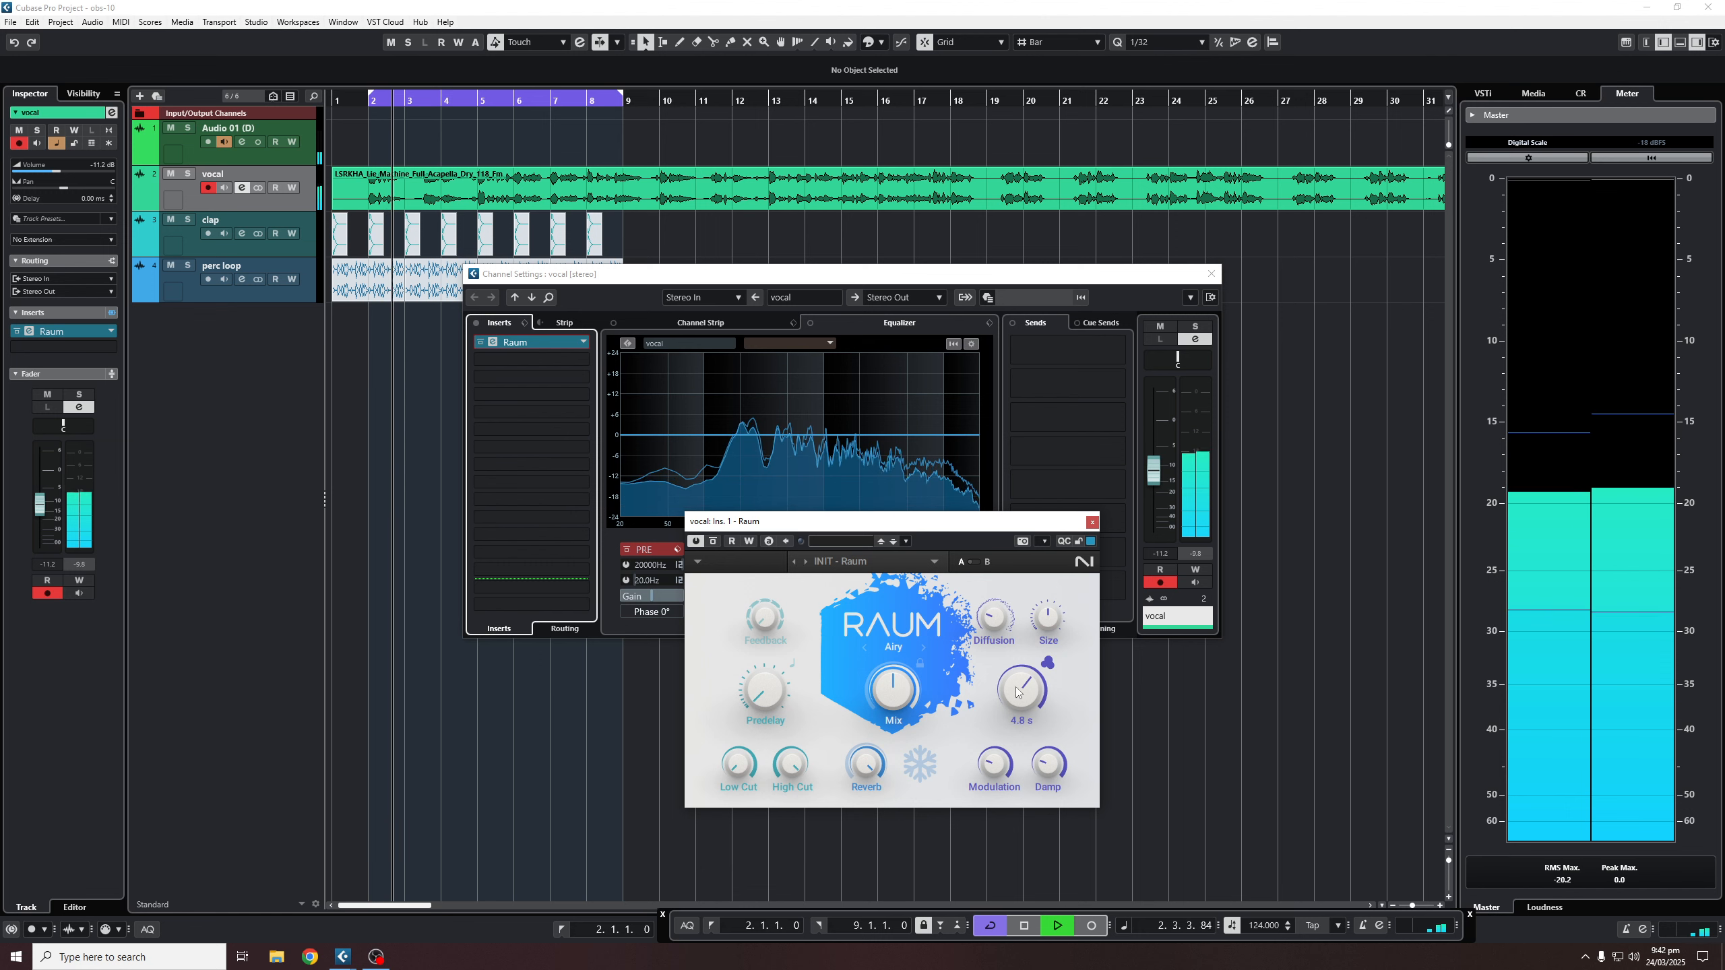
# - Lower Raum's Mix knob on the vocal slightly while the loop plays
pyautogui.moveTo(1029, 694)
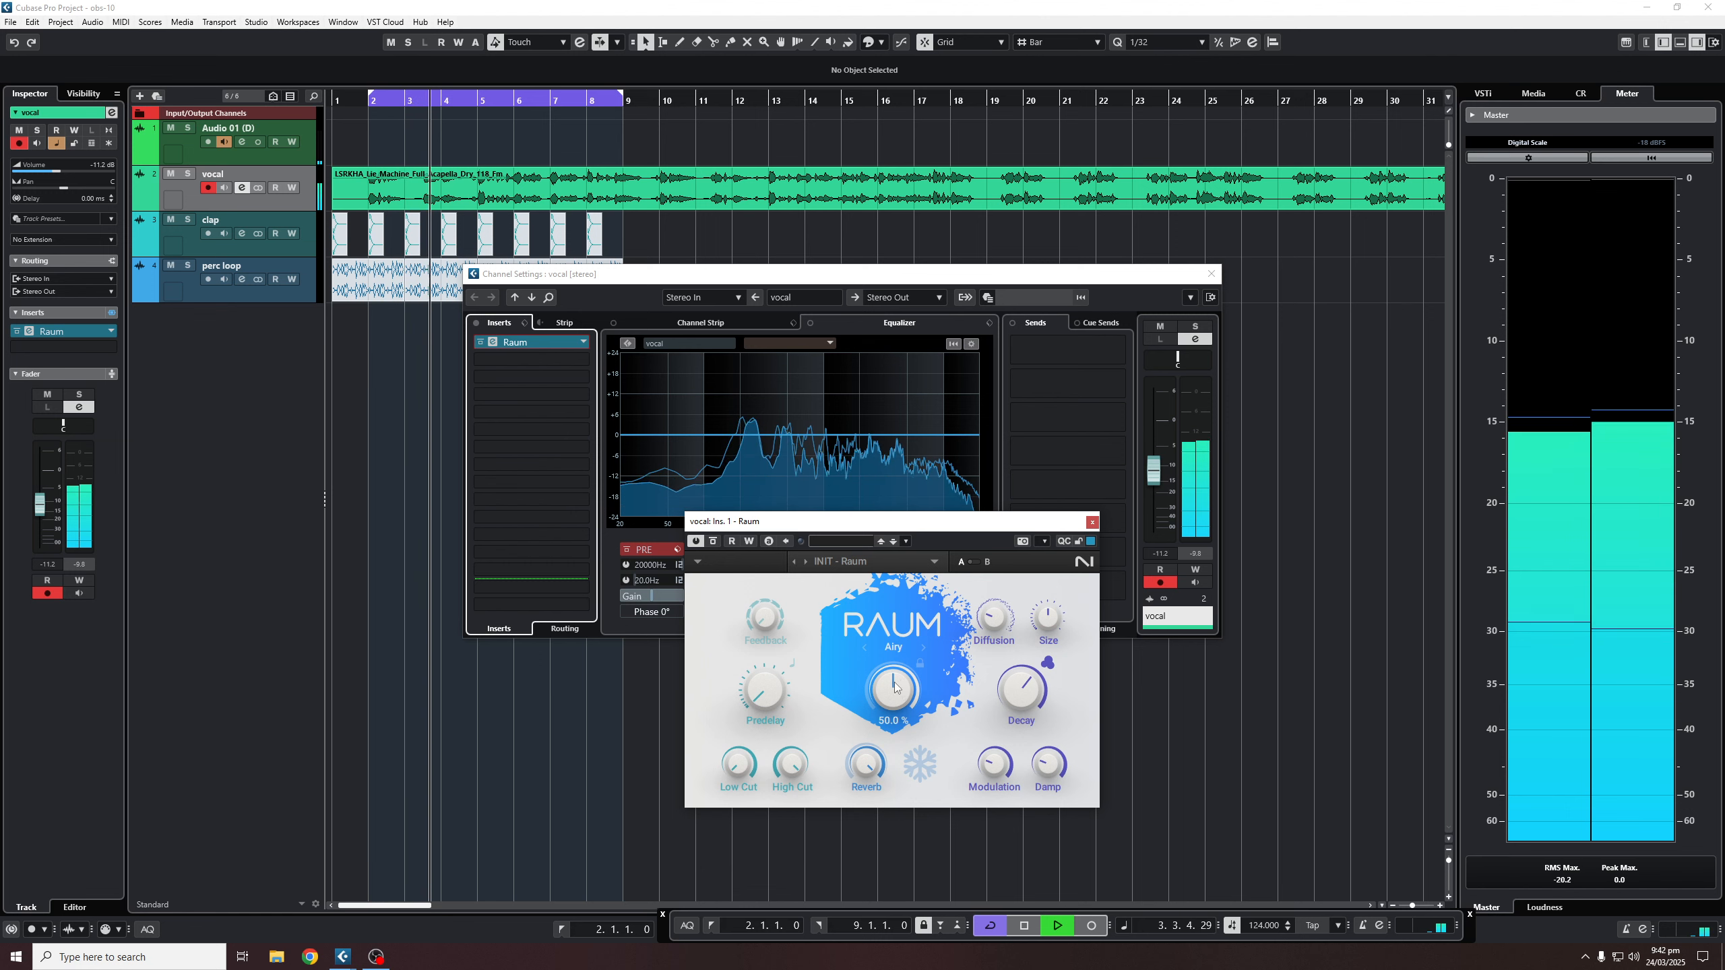
pyautogui.moveTo(896, 694); pyautogui.dragTo(896, 704)
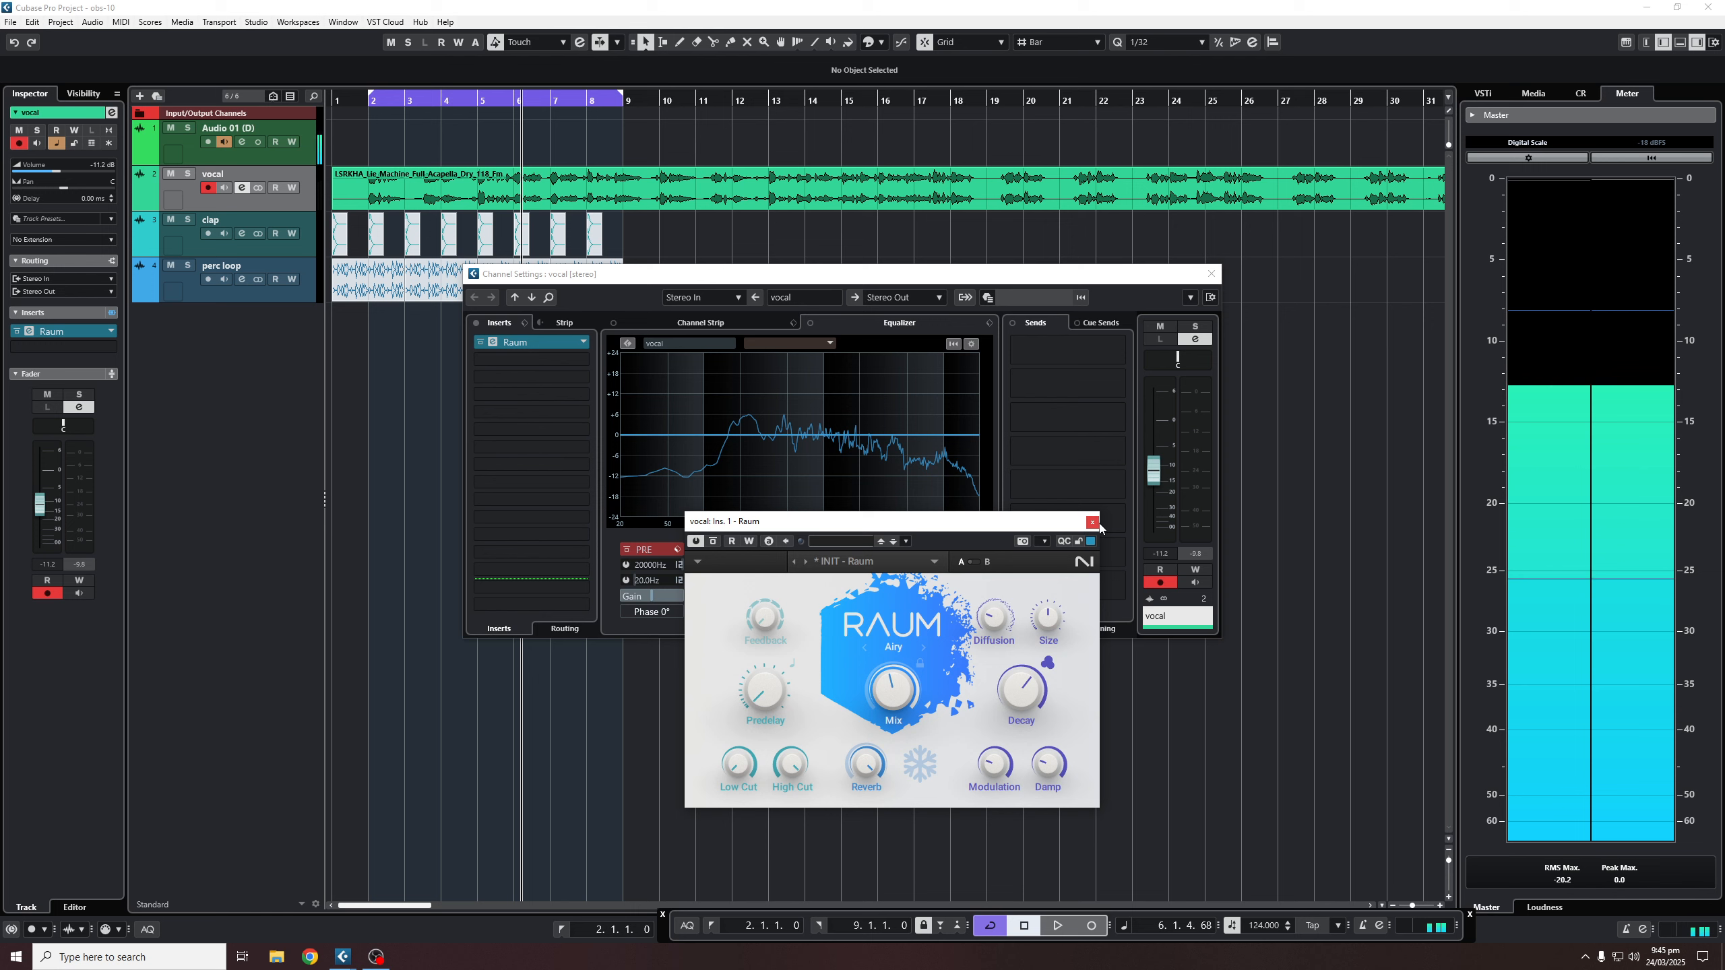
# - Replace Raum with Reverb > RoomWorks on the vocal's first insert, discarding Raum's changes
pyautogui.click(586, 341)
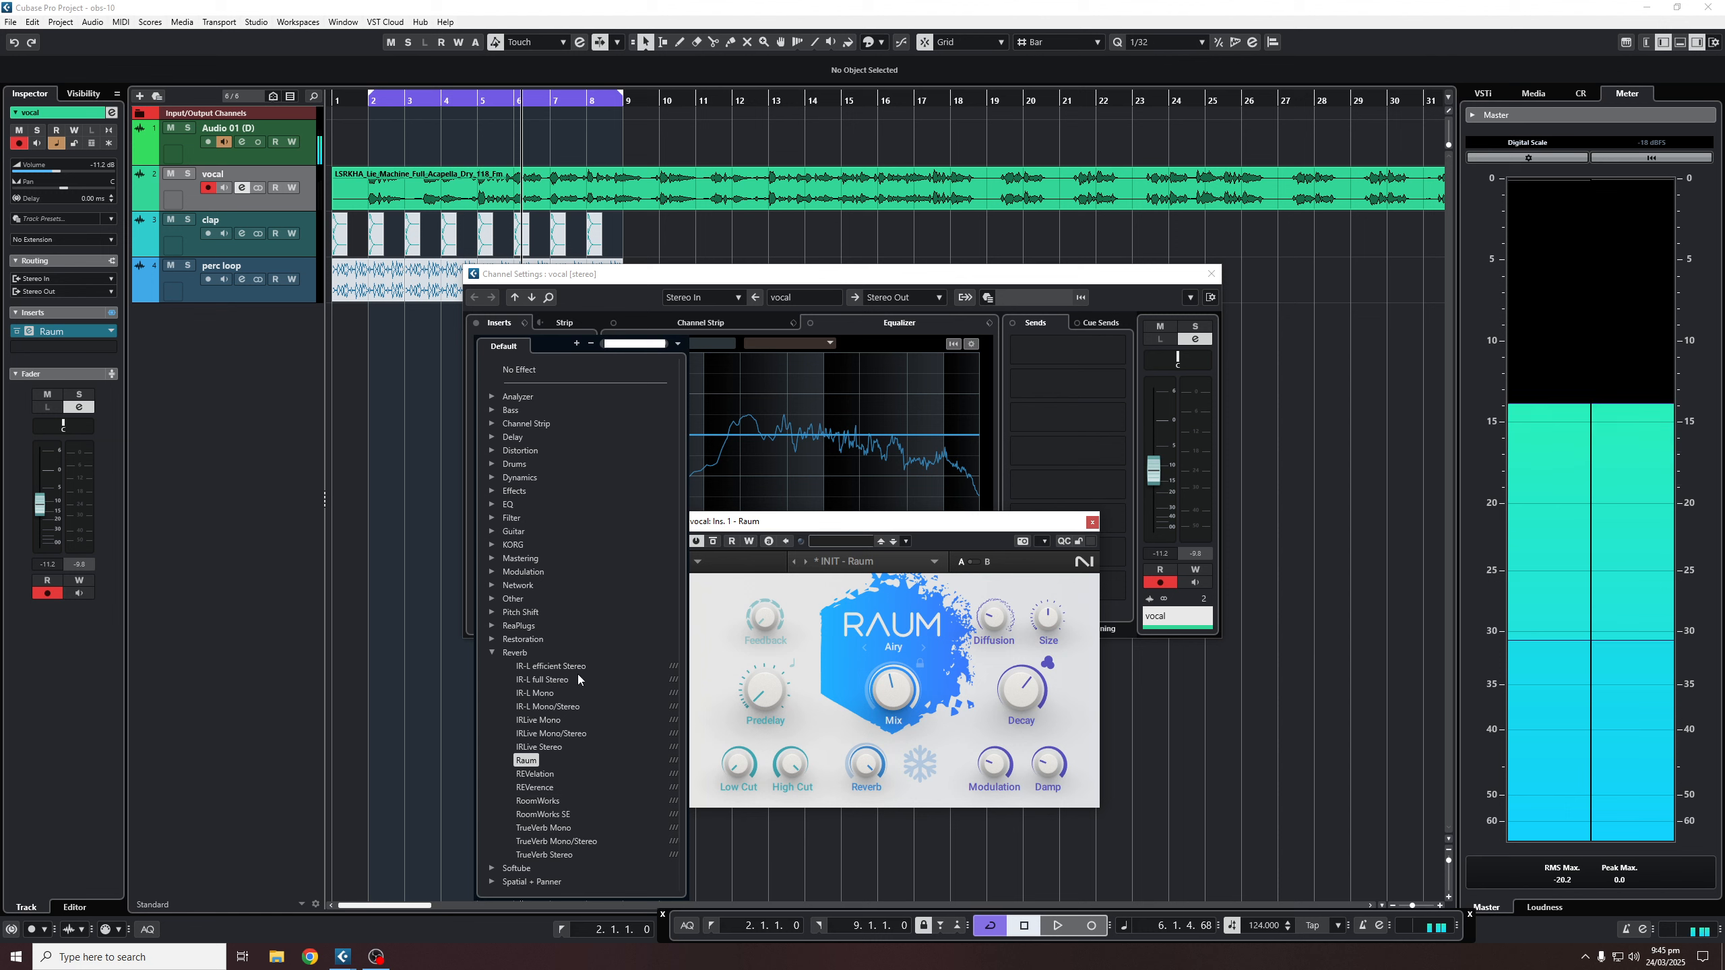
pyautogui.click(537, 802)
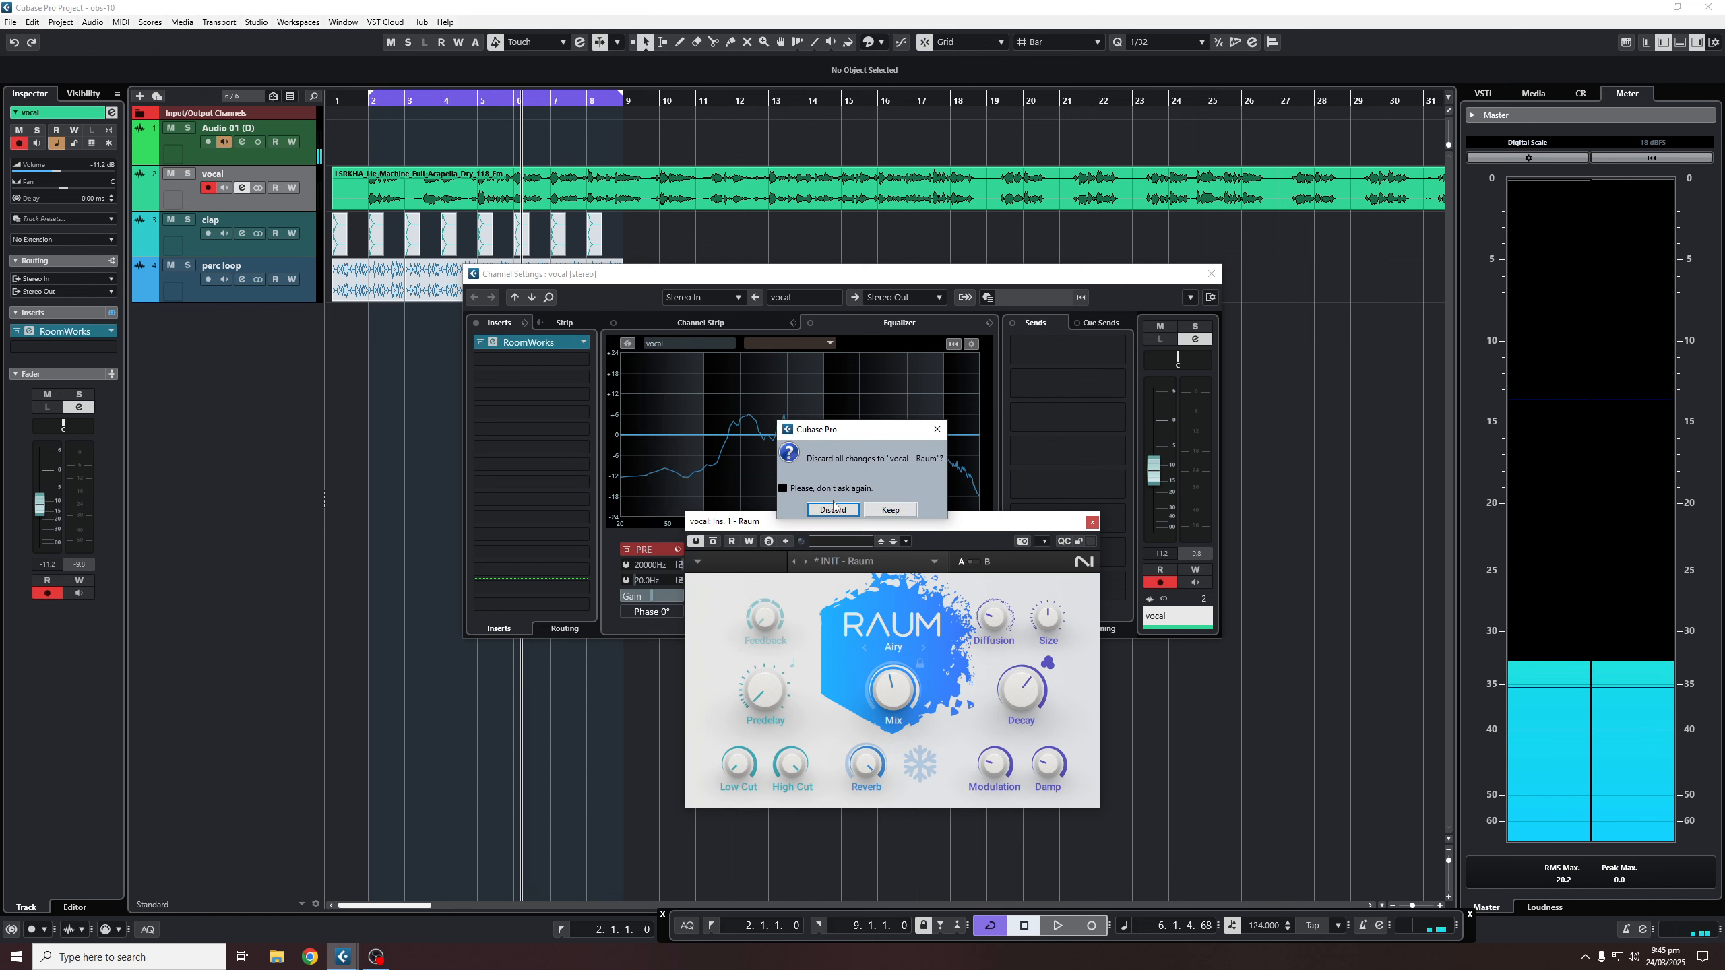
pyautogui.click(833, 508)
pyautogui.moveTo(692, 345); pyautogui.dragTo(1015, 351)
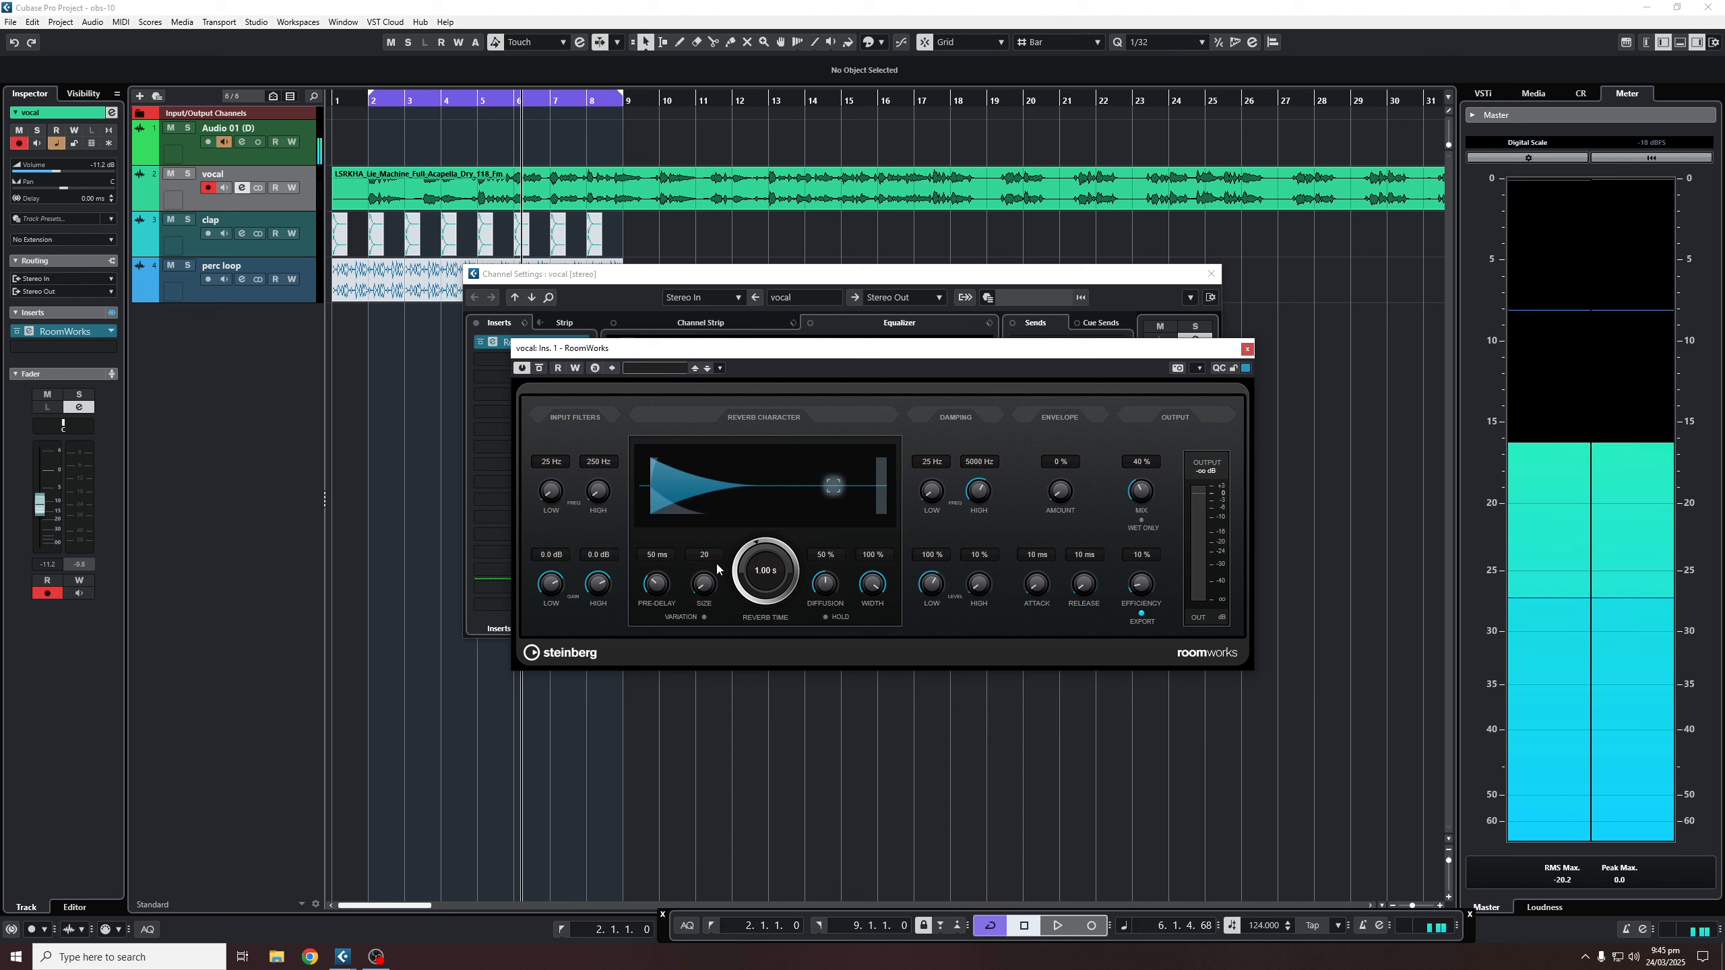
# - Try RoomWorks Size at 120 and a slightly longer reverb time, then scroll the knobs back
pyautogui.moveTo(711, 614); pyautogui.dragTo(714, 653)
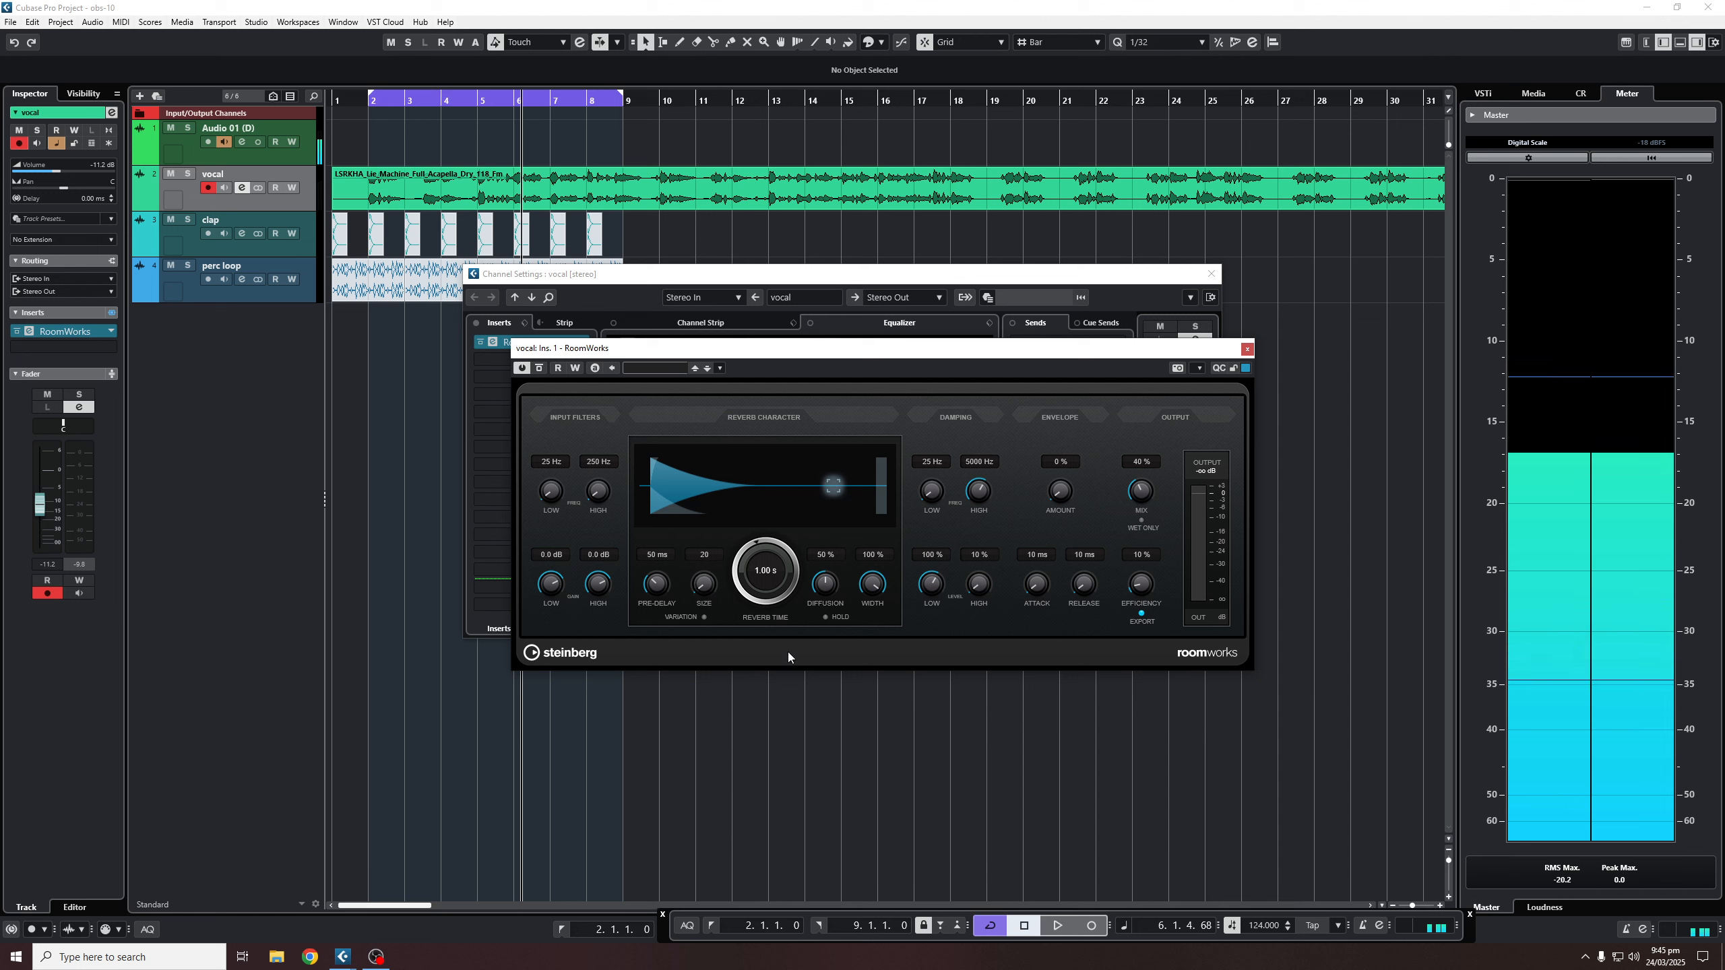
pyautogui.moveTo(761, 552)
pyautogui.mouseDown()
pyautogui.moveTo(768, 499)
pyautogui.moveTo(761, 545)
pyautogui.mouseUp()
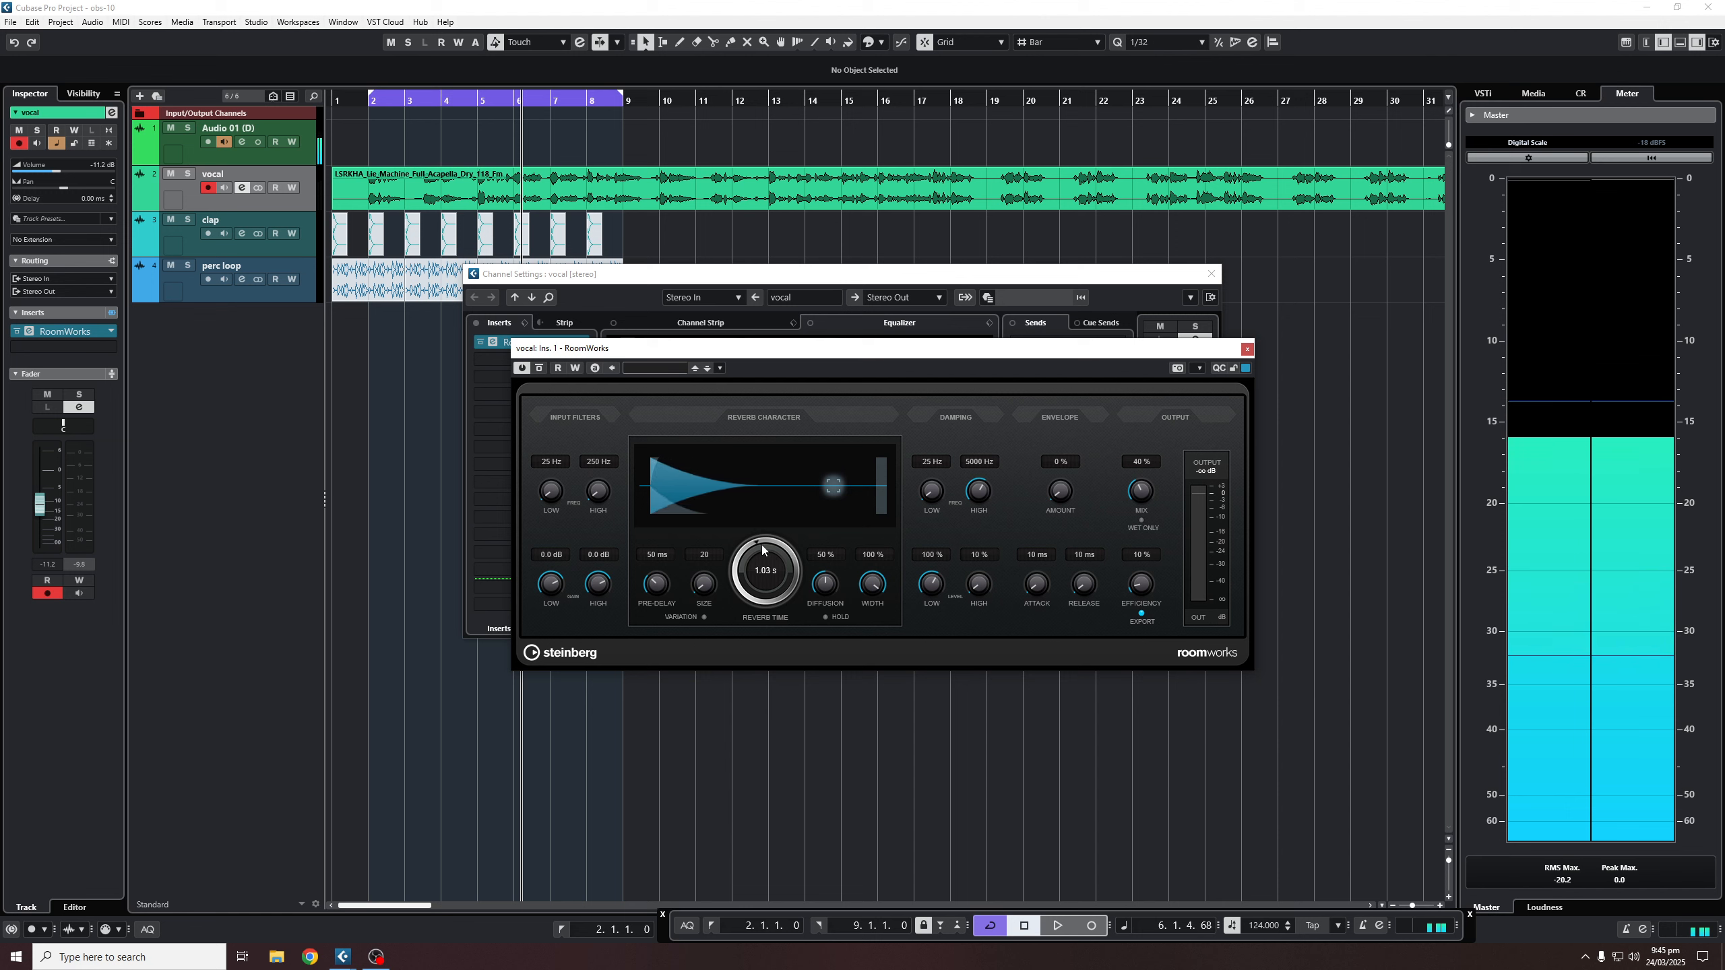
pyautogui.scroll(-1, 865, 589)
pyautogui.scroll(1, 866, 589)
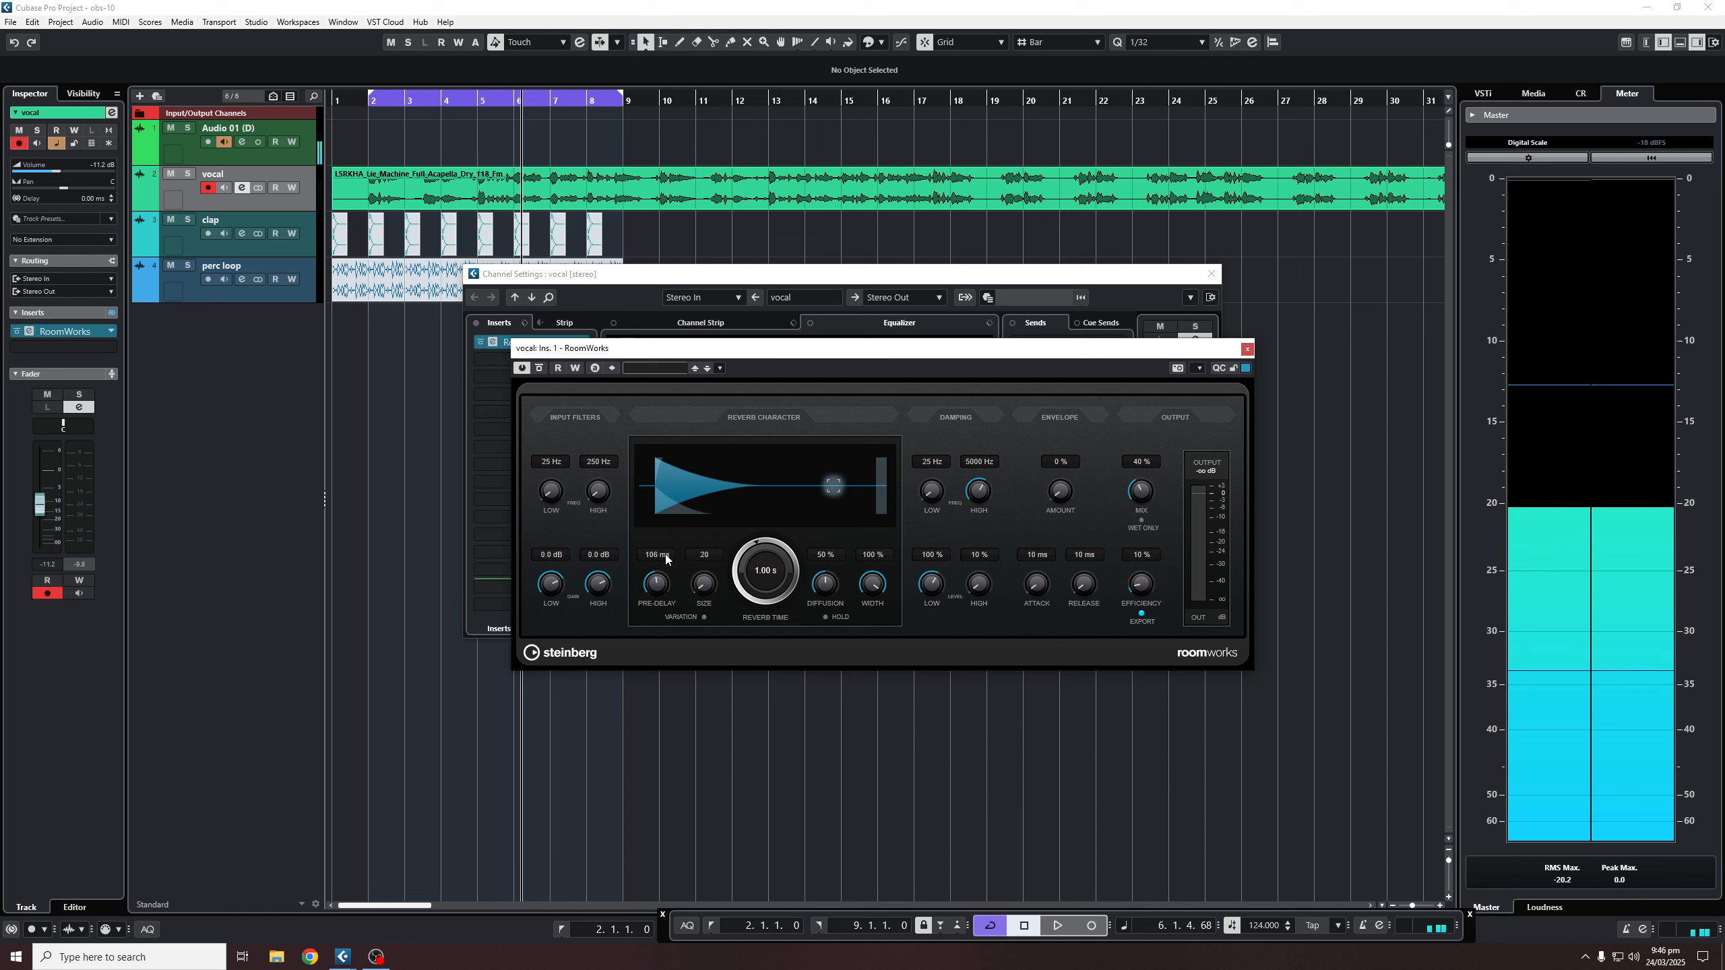
# - Drop RoomWorks pre-delay to 0 ms, then raise it to about 392 ms
pyautogui.moveTo(664, 576); pyautogui.dragTo(656, 650)
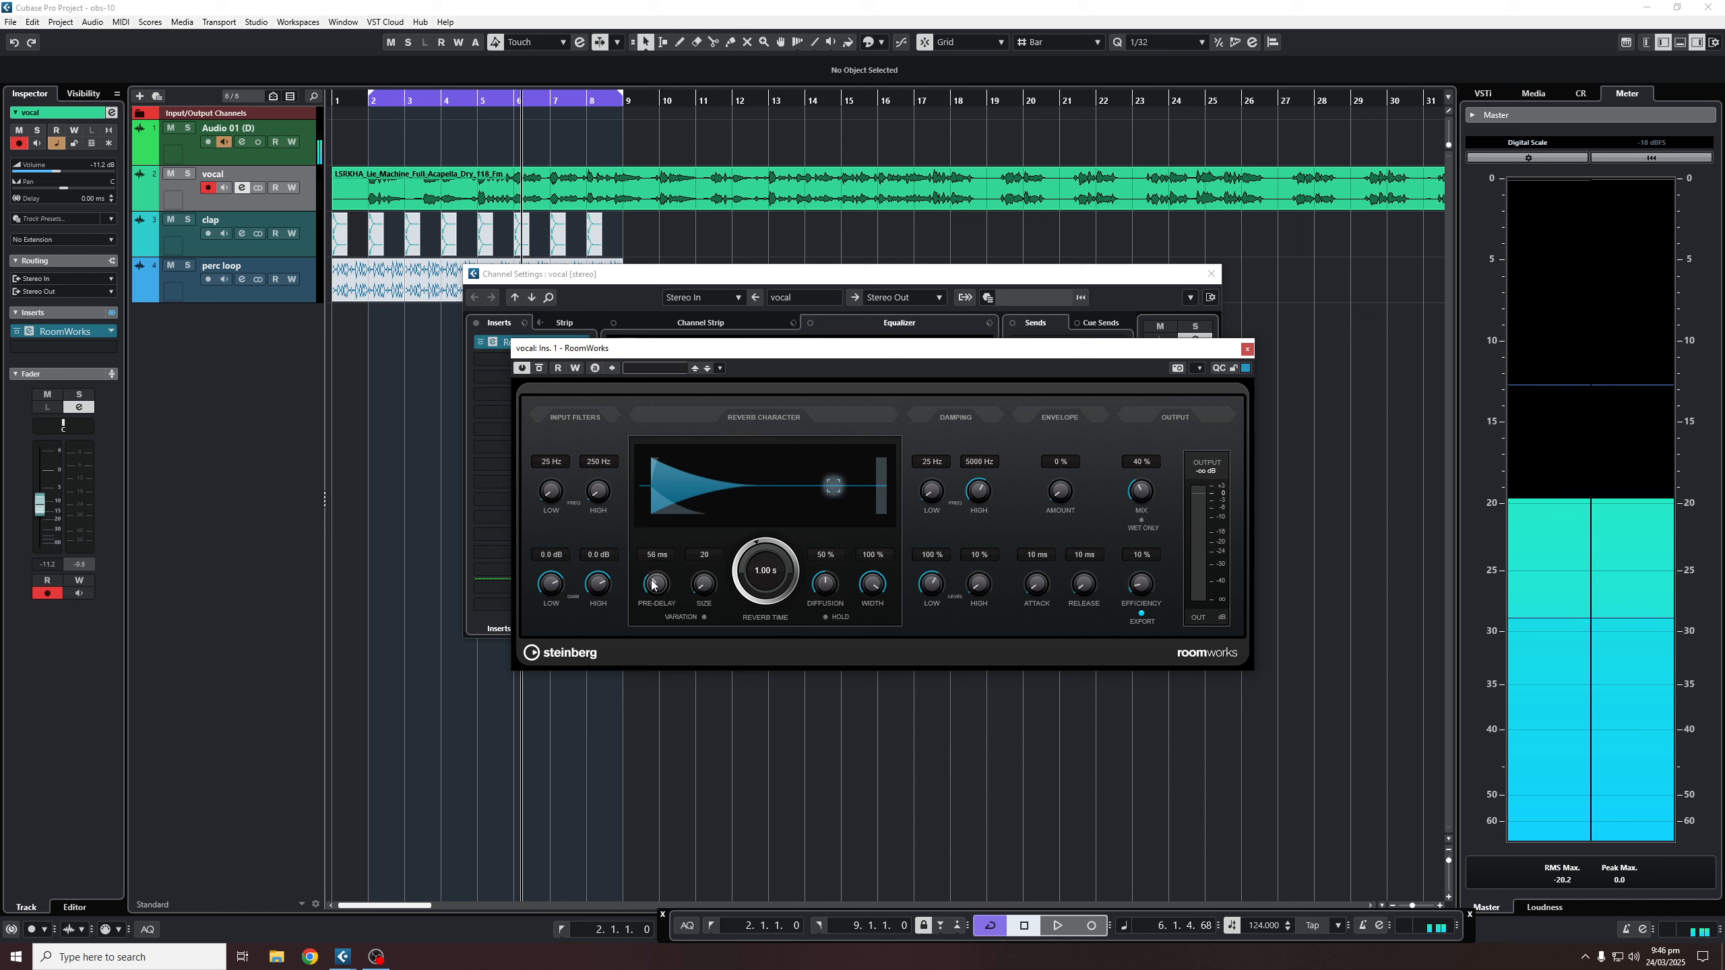
pyautogui.moveTo(653, 561); pyautogui.dragTo(658, 515)
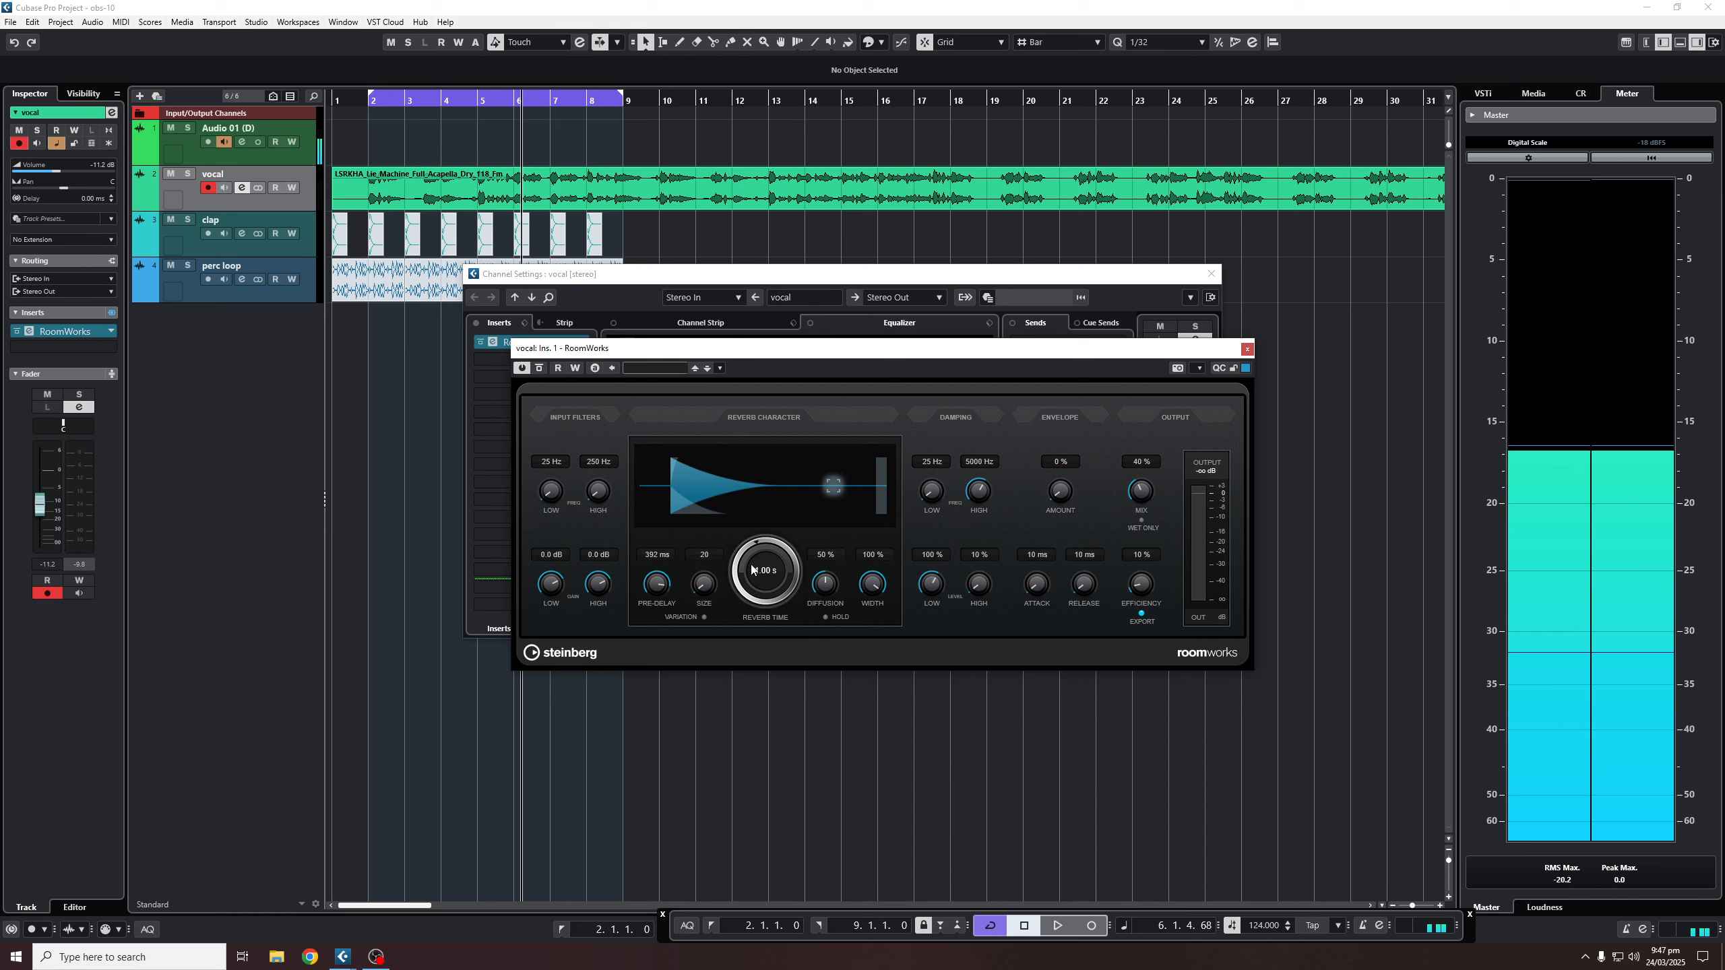
# - During playback, set RoomWorks reverb time to 2.40 s, Size 184 and 80 ms pre-delay
pyautogui.moveTo(754, 570); pyautogui.dragTo(752, 625)
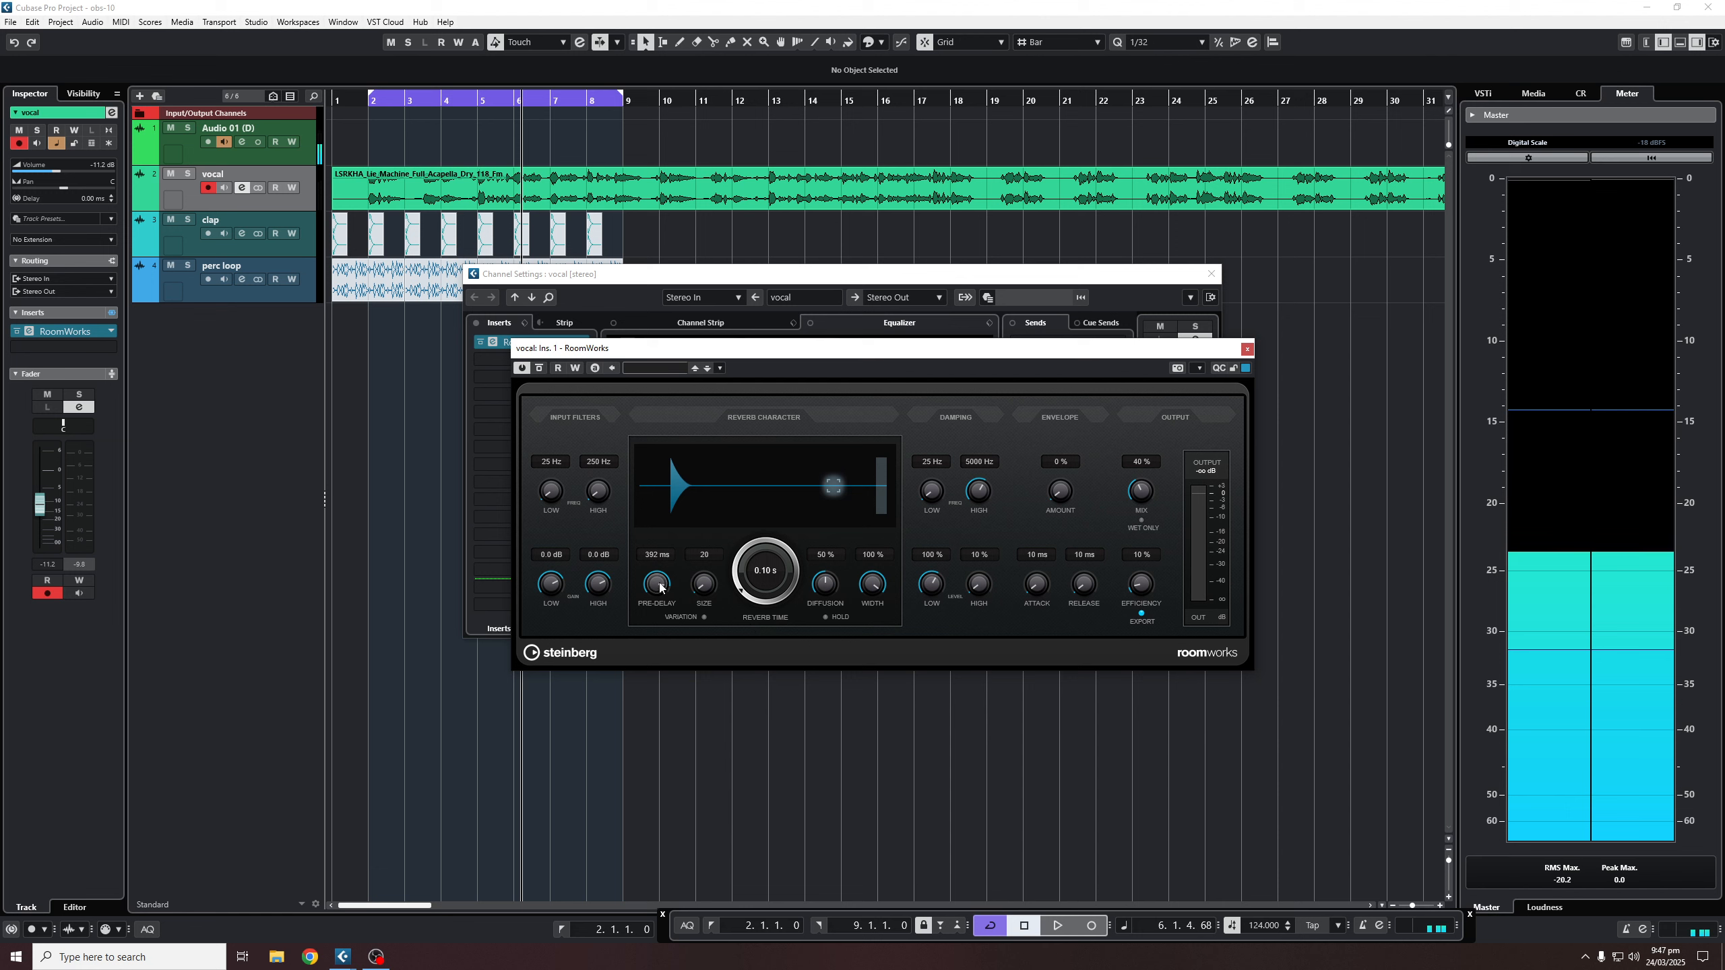
pyautogui.moveTo(659, 588); pyautogui.dragTo(688, 810)
pyautogui.press('space')
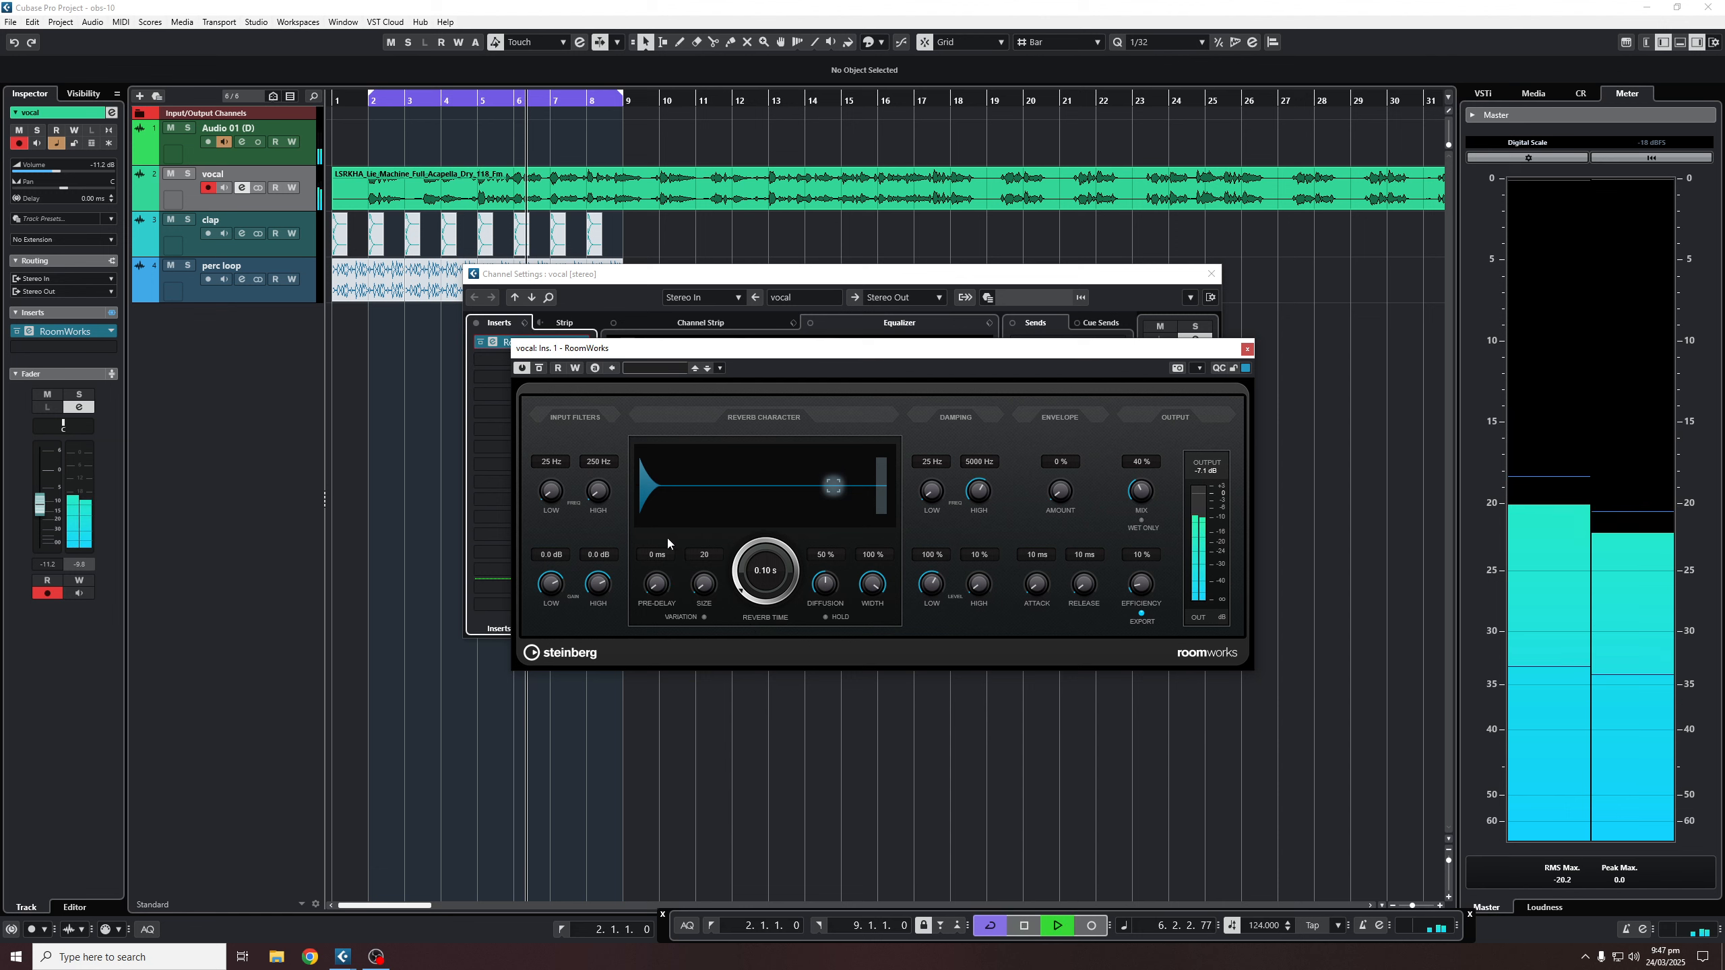
pyautogui.moveTo(739, 594); pyautogui.dragTo(741, 523)
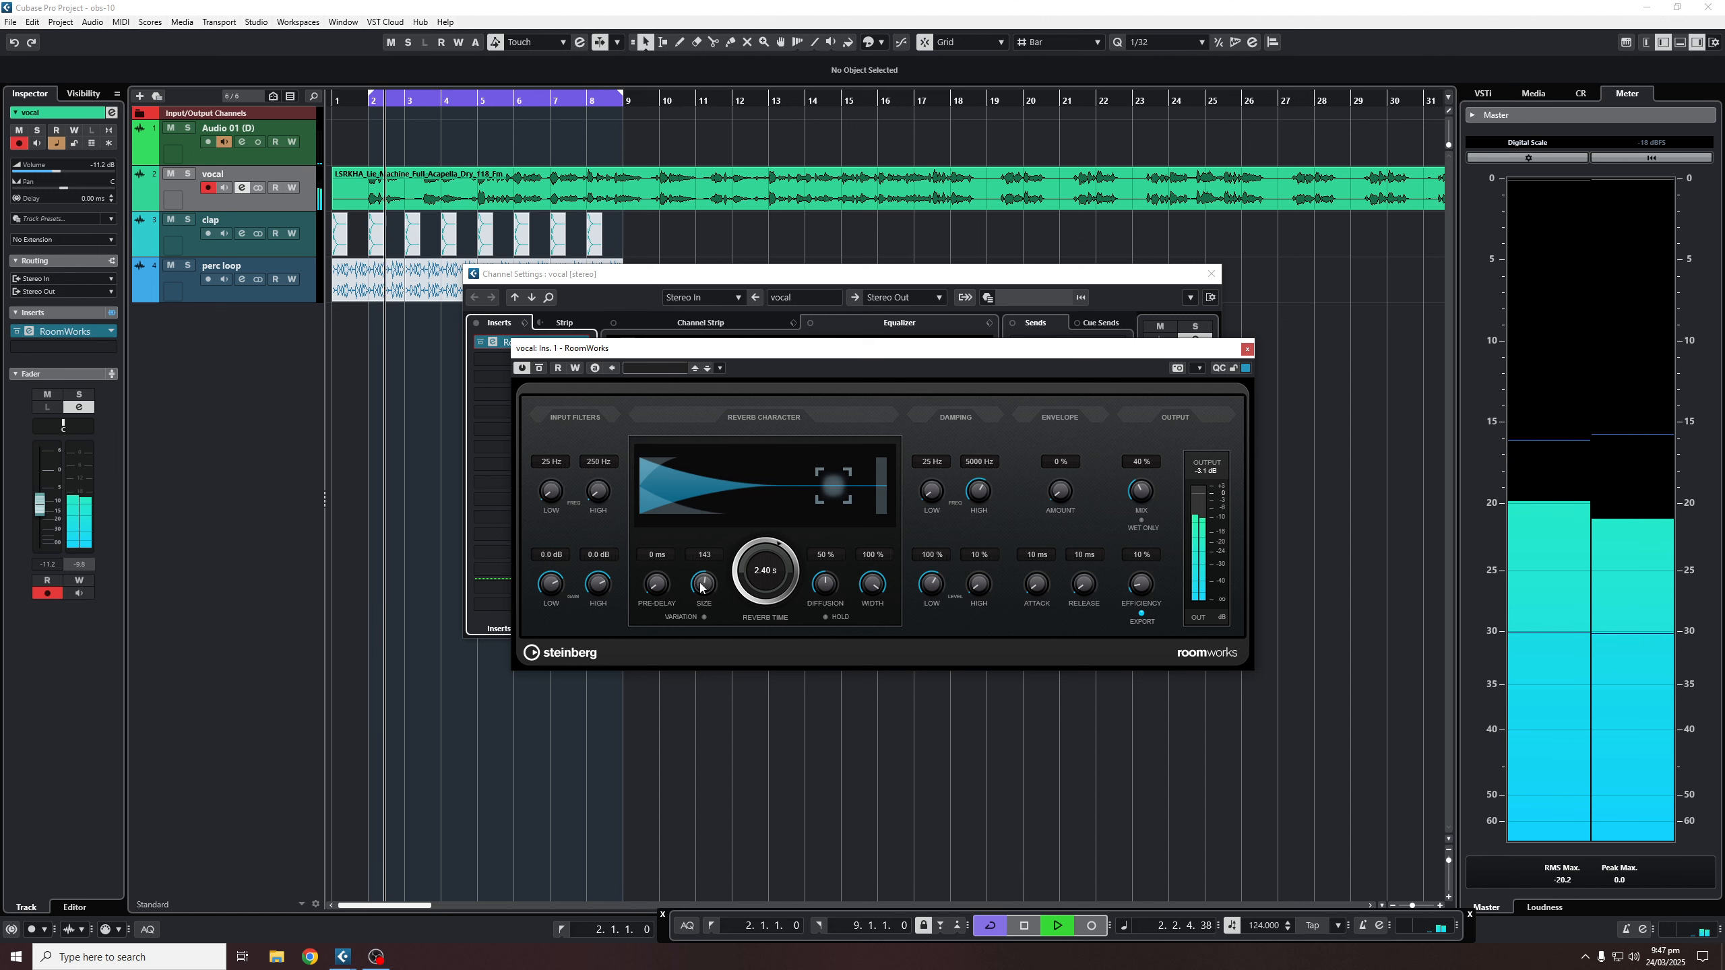
pyautogui.moveTo(703, 581); pyautogui.dragTo(786, 914)
pyautogui.moveTo(656, 583)
pyautogui.mouseDown()
pyautogui.moveTo(662, 533)
pyautogui.moveTo(633, 569)
pyautogui.mouseUp()
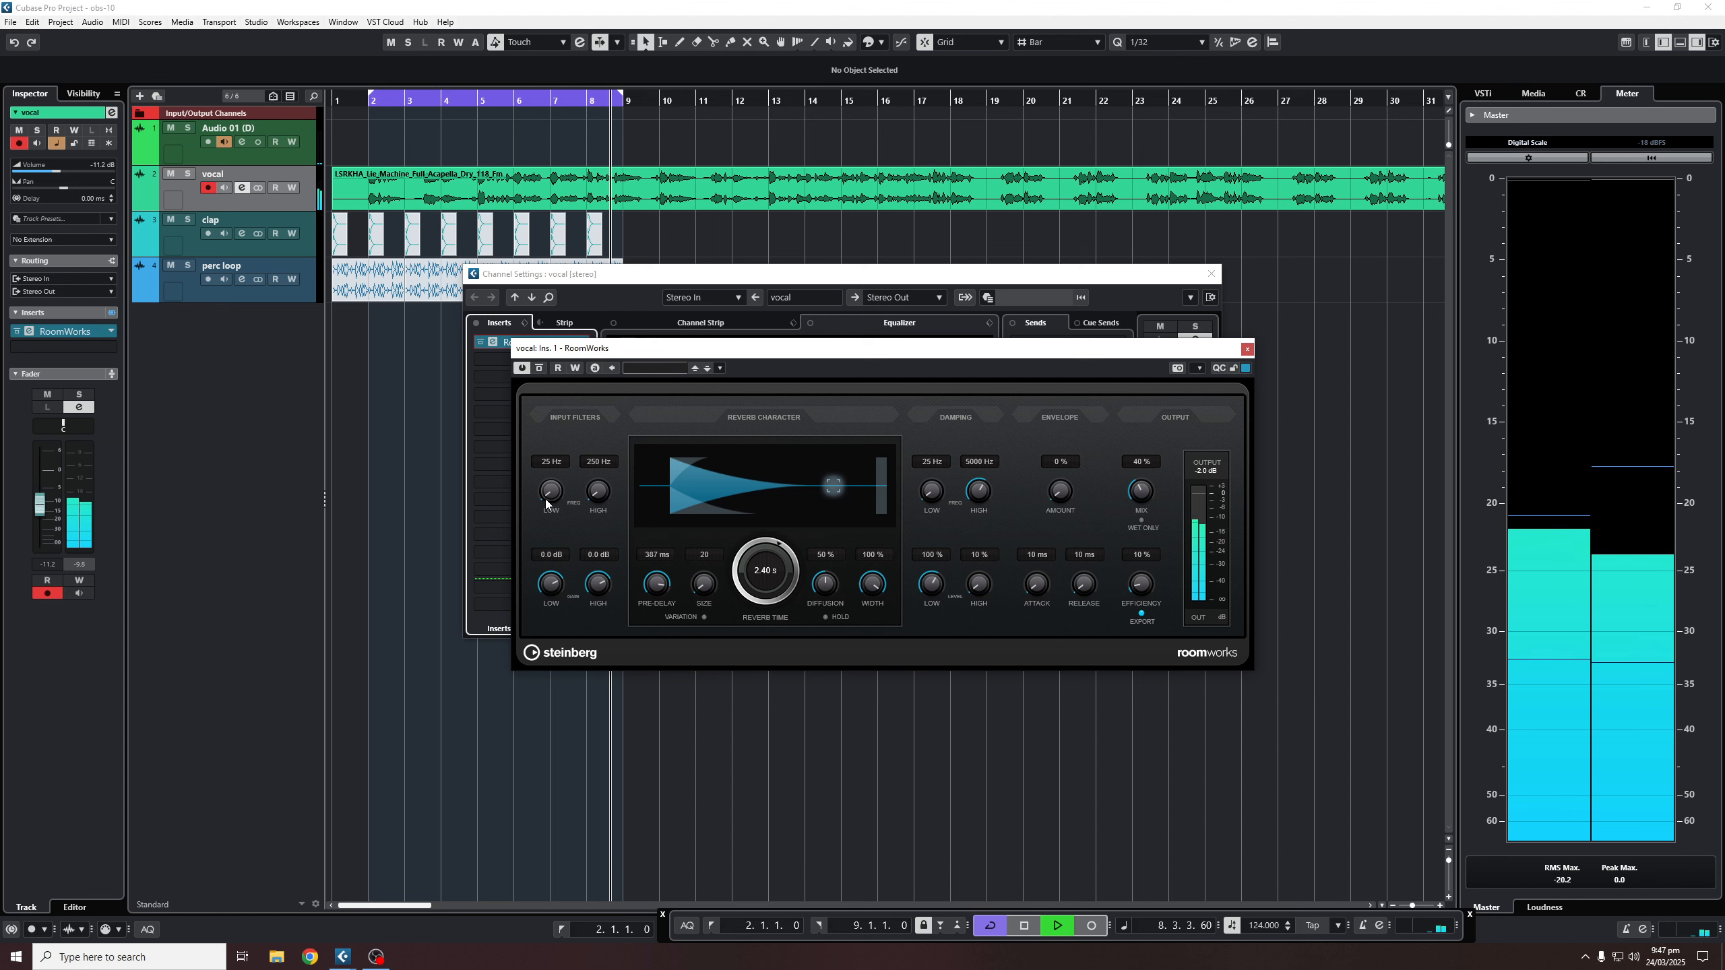
# - Raise the input low cut, set high cut to 22000 Hz, width 100 %, and stop playback
pyautogui.moveTo(547, 496); pyautogui.dragTo(584, 367)
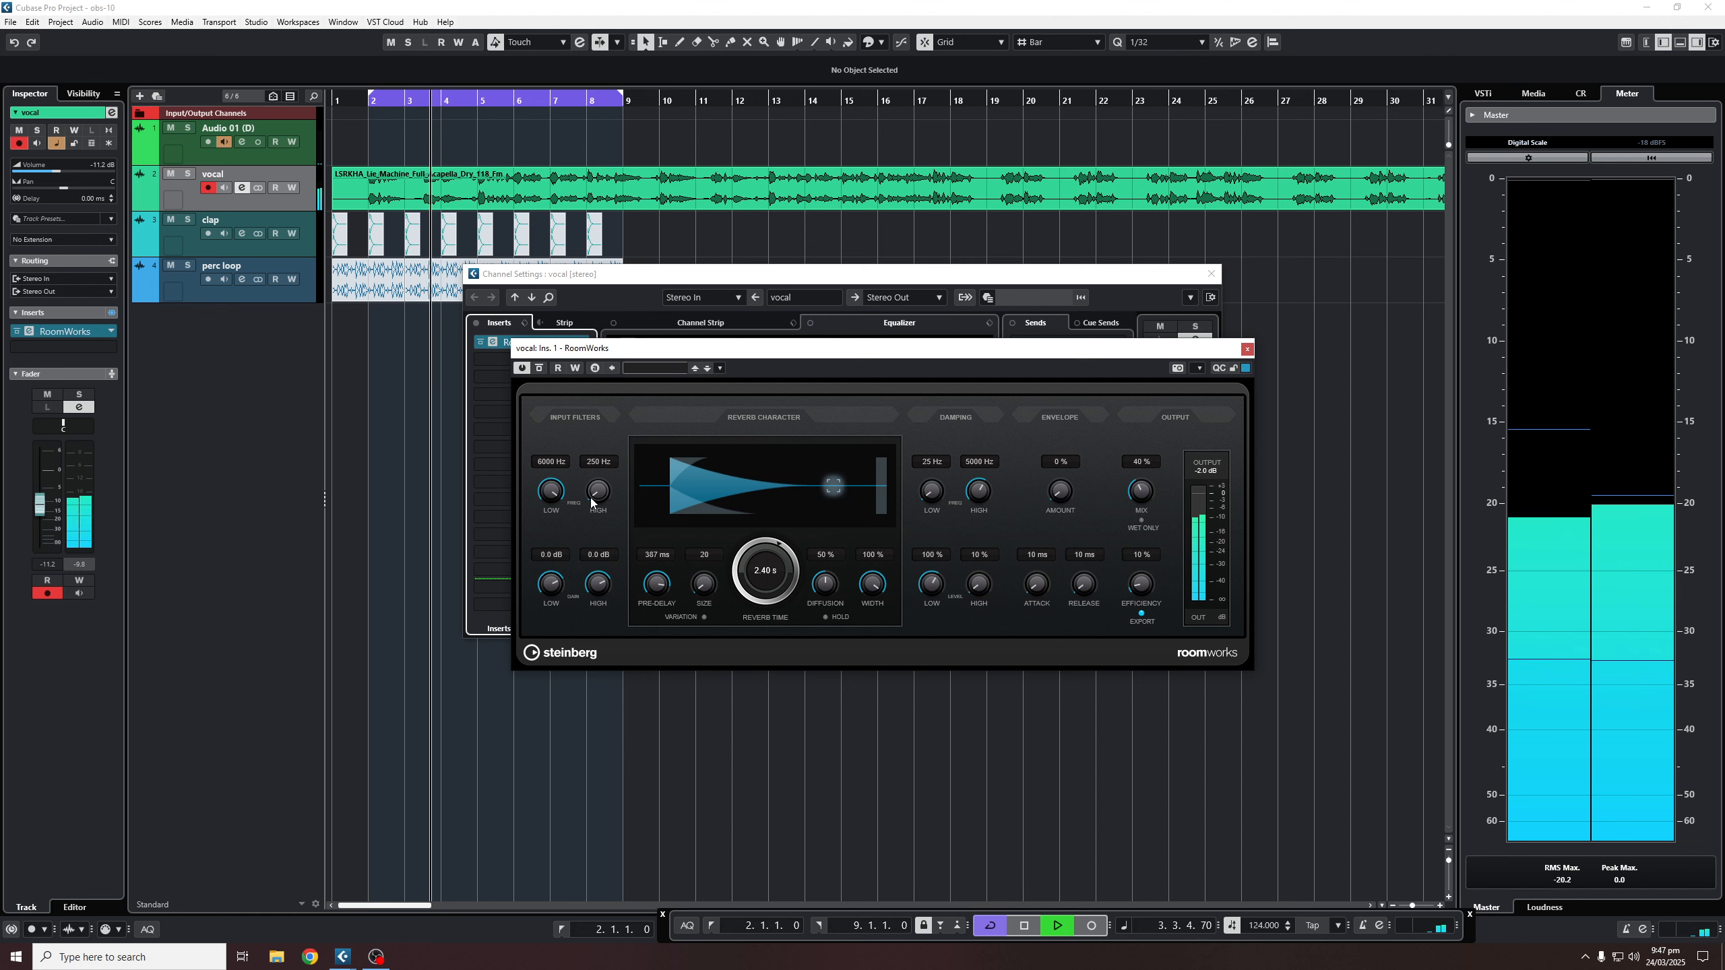
pyautogui.moveTo(597, 491); pyautogui.dragTo(588, 343)
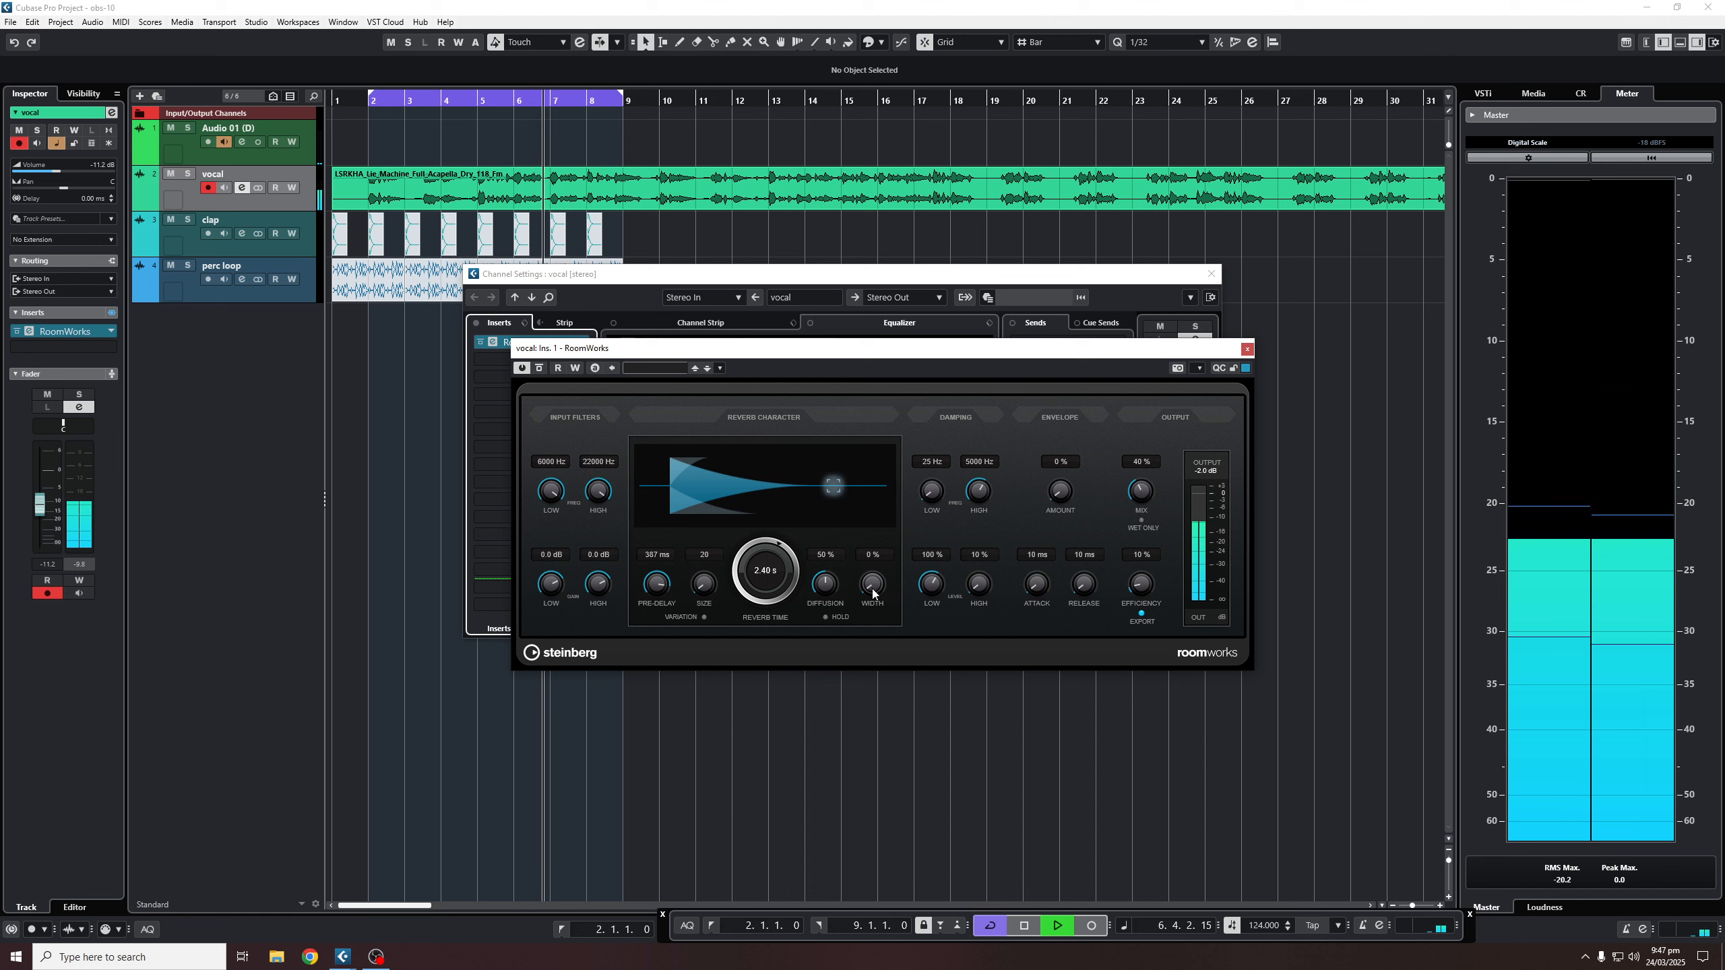
pyautogui.moveTo(854, 459); pyautogui.dragTo(849, 391)
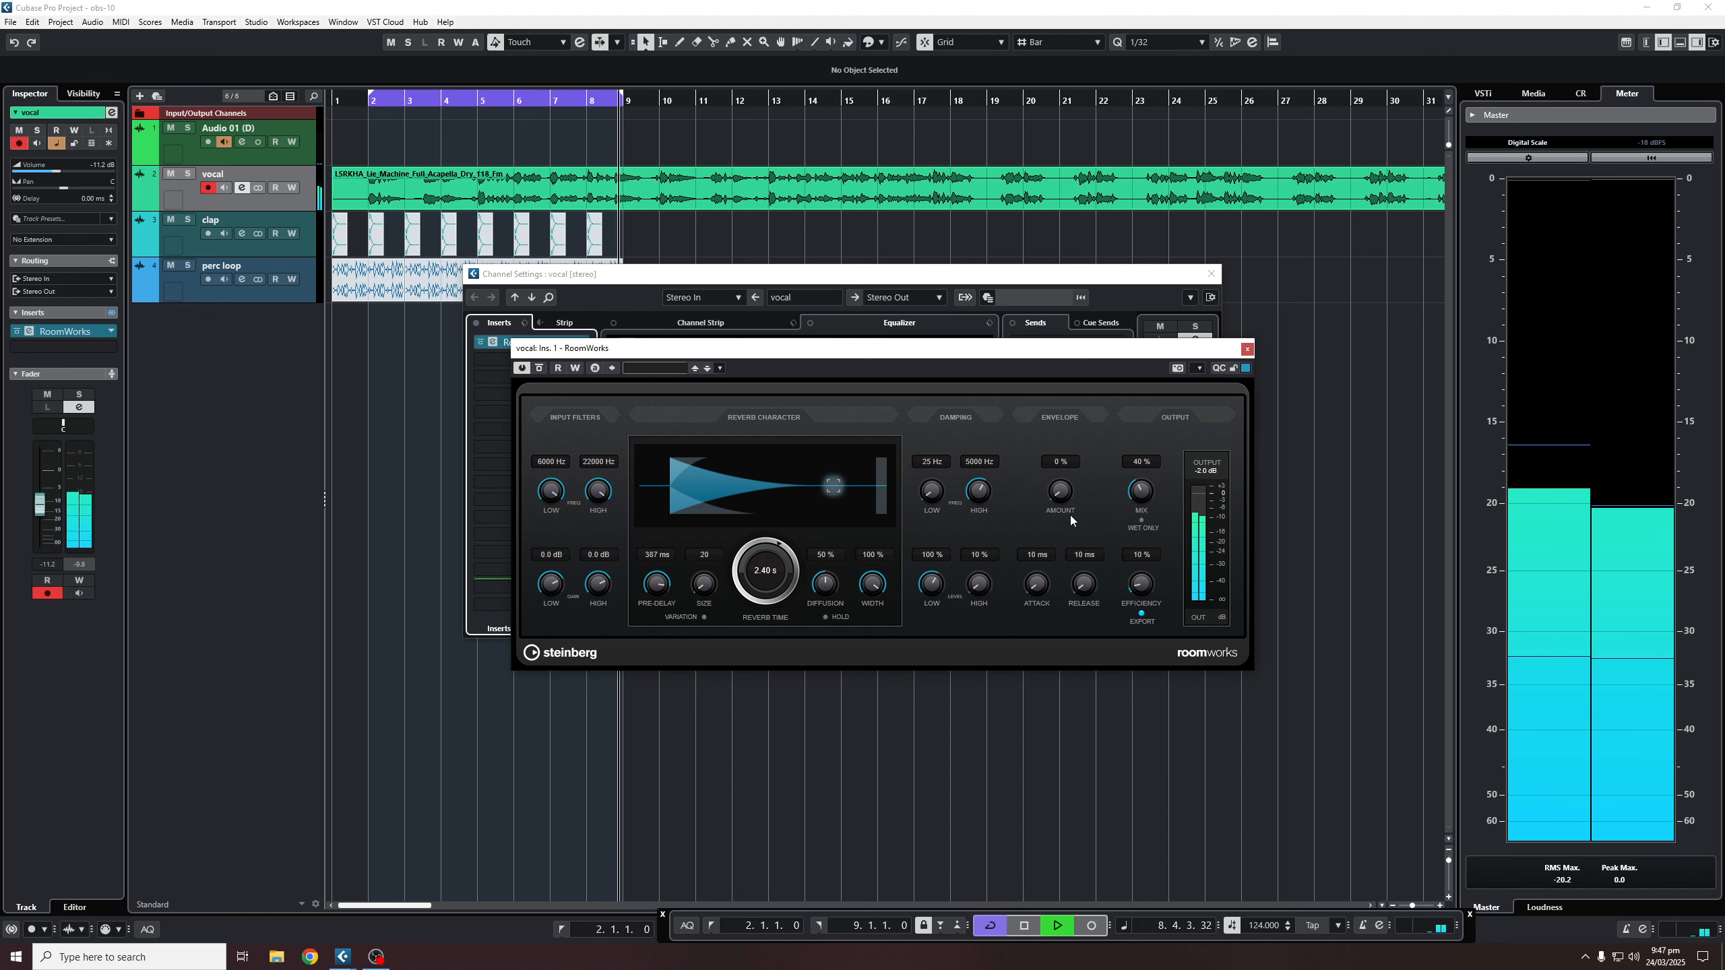
pyautogui.press('space')
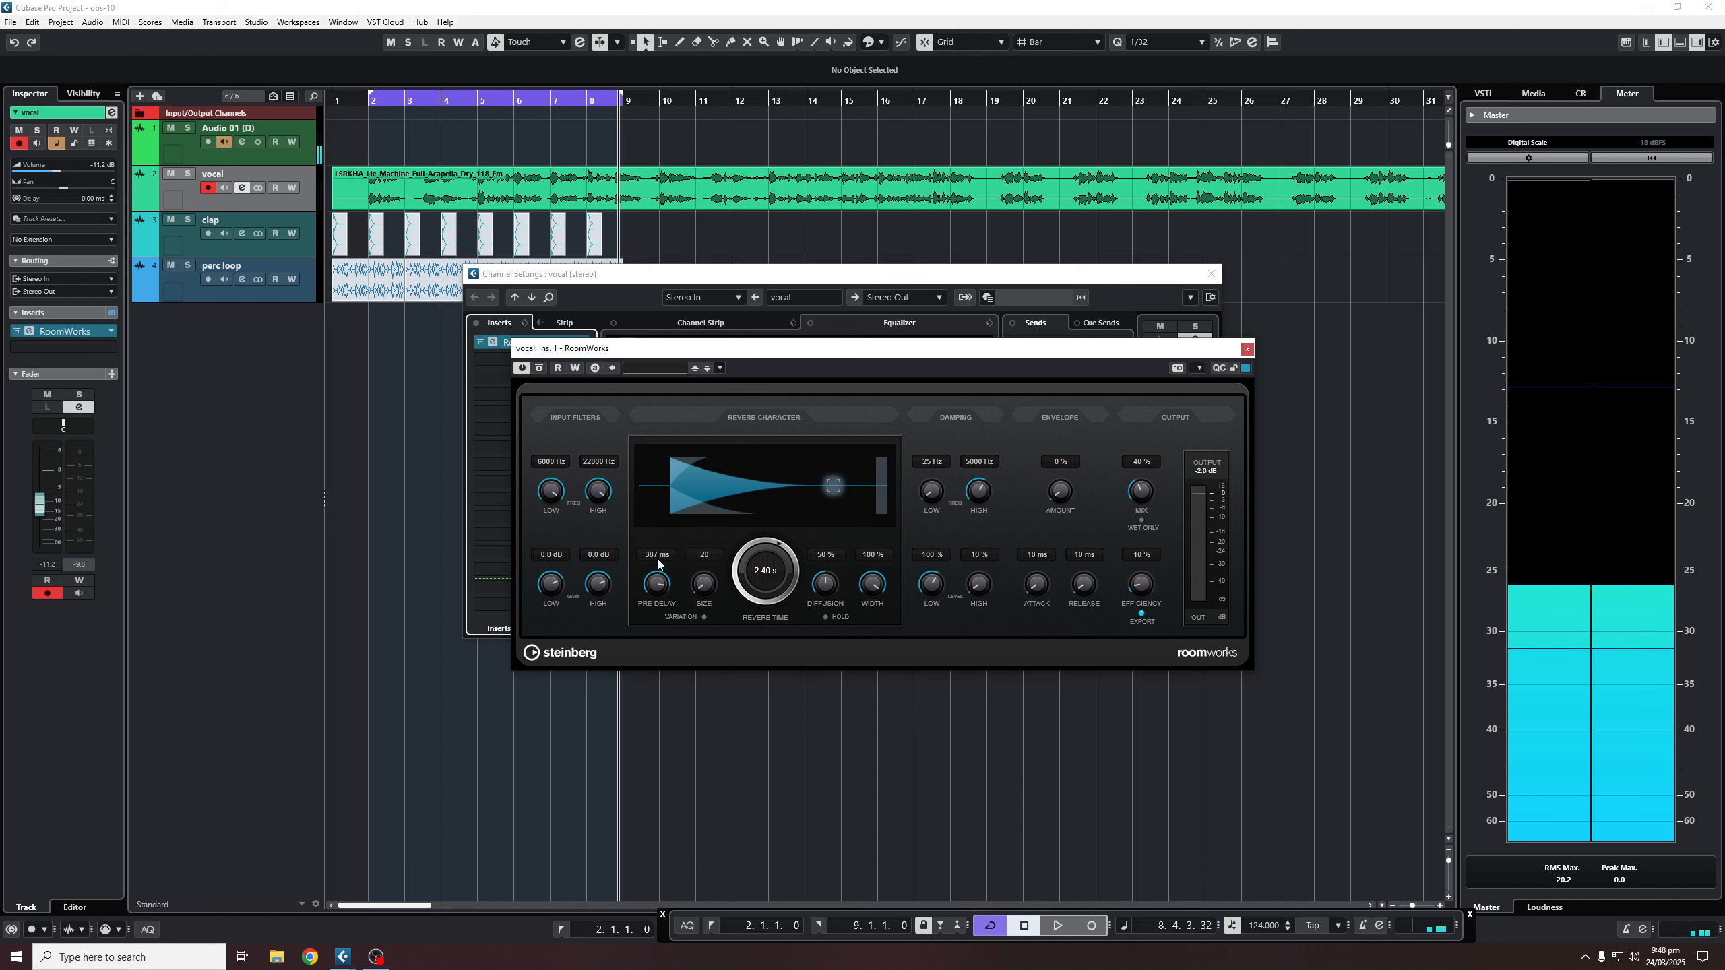
# - Close the RoomWorks and Channel Settings windows and mute the vocal and clap events
pyautogui.click(1248, 349)
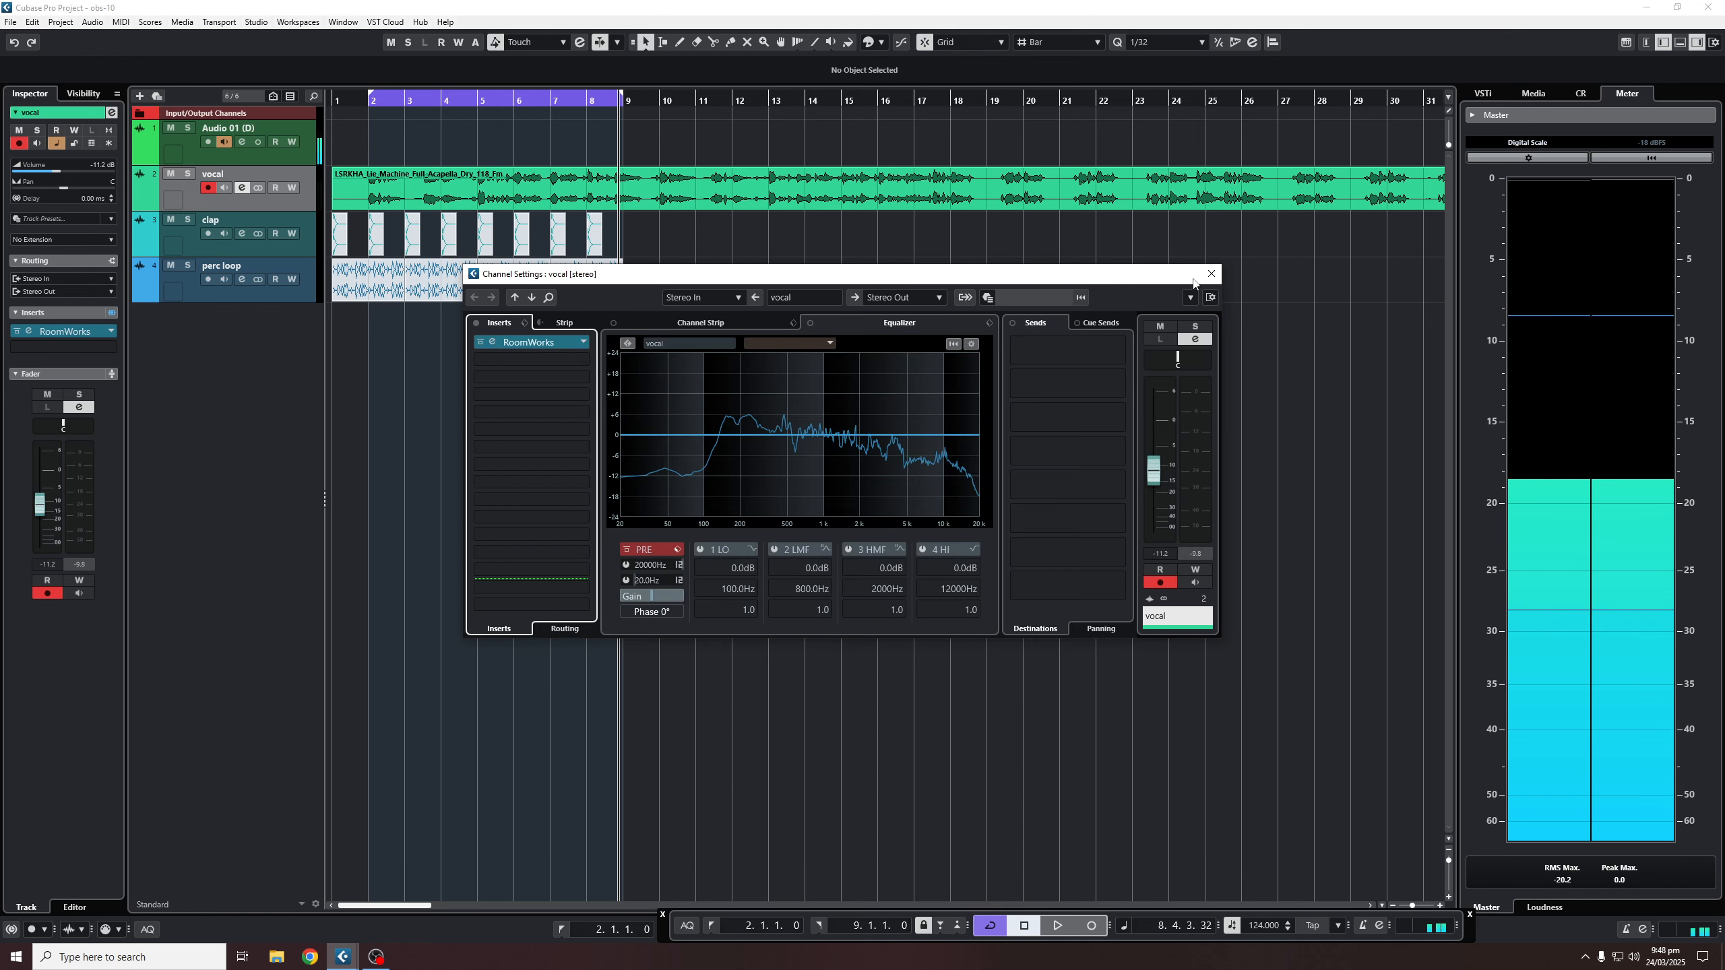
pyautogui.click(1211, 273)
pyautogui.rightClick(680, 348)
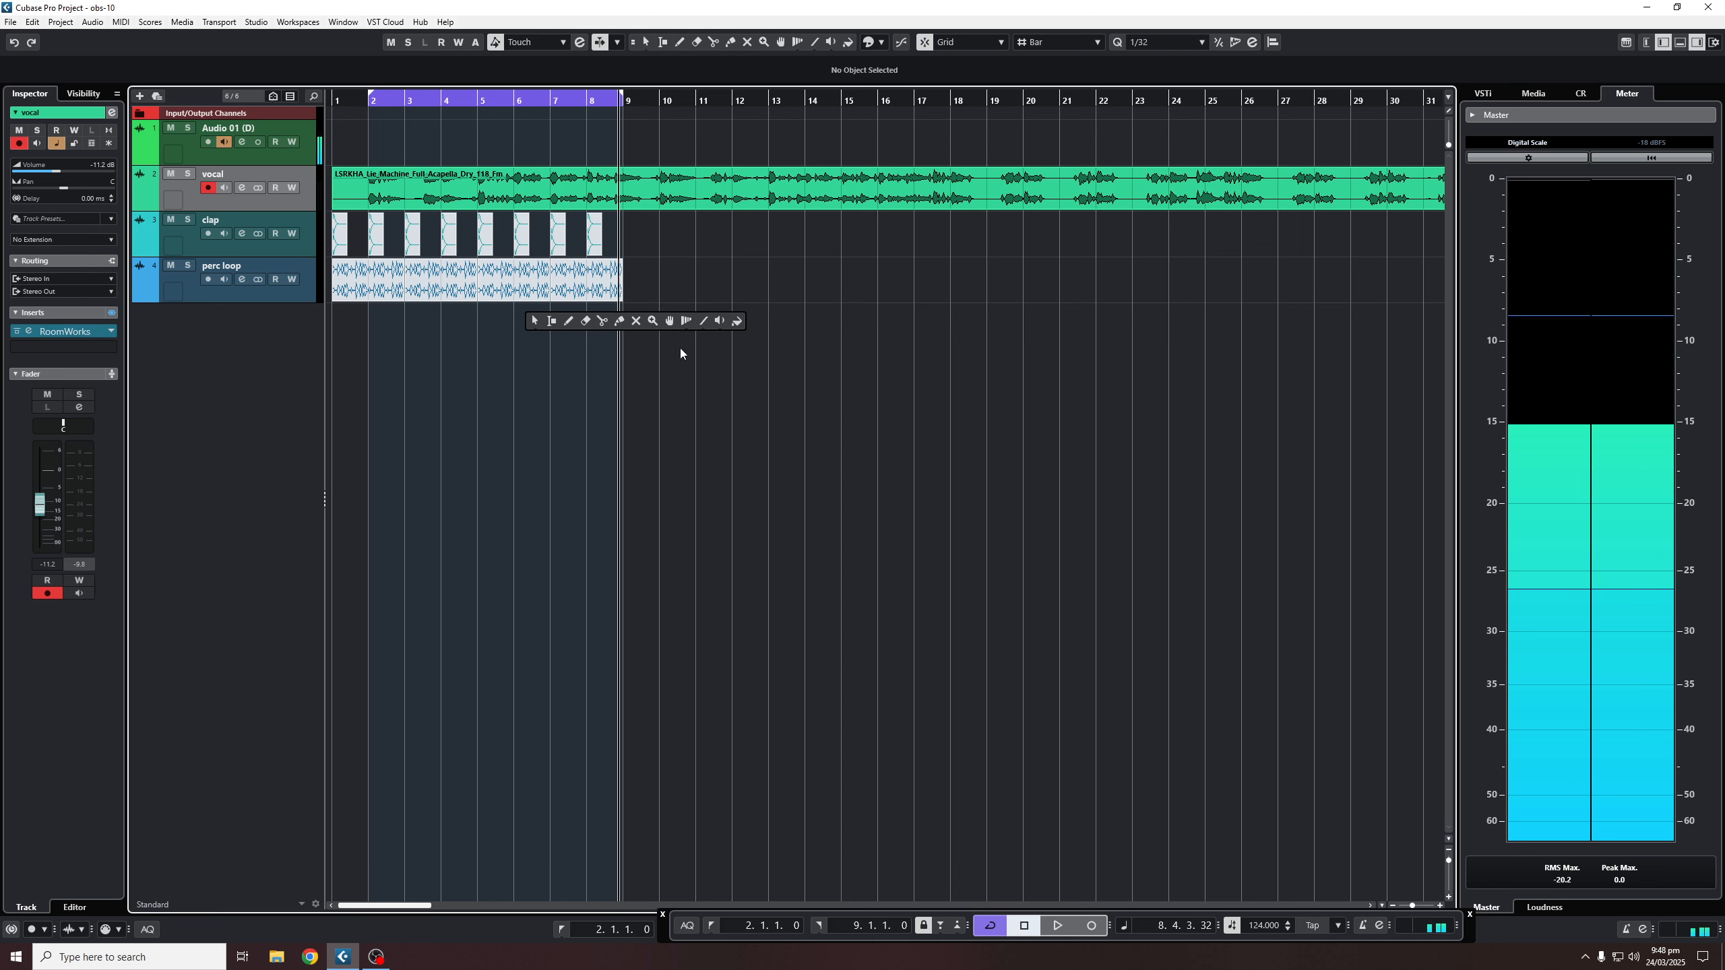
pyautogui.click(636, 321)
pyautogui.moveTo(702, 231); pyautogui.dragTo(260, 154)
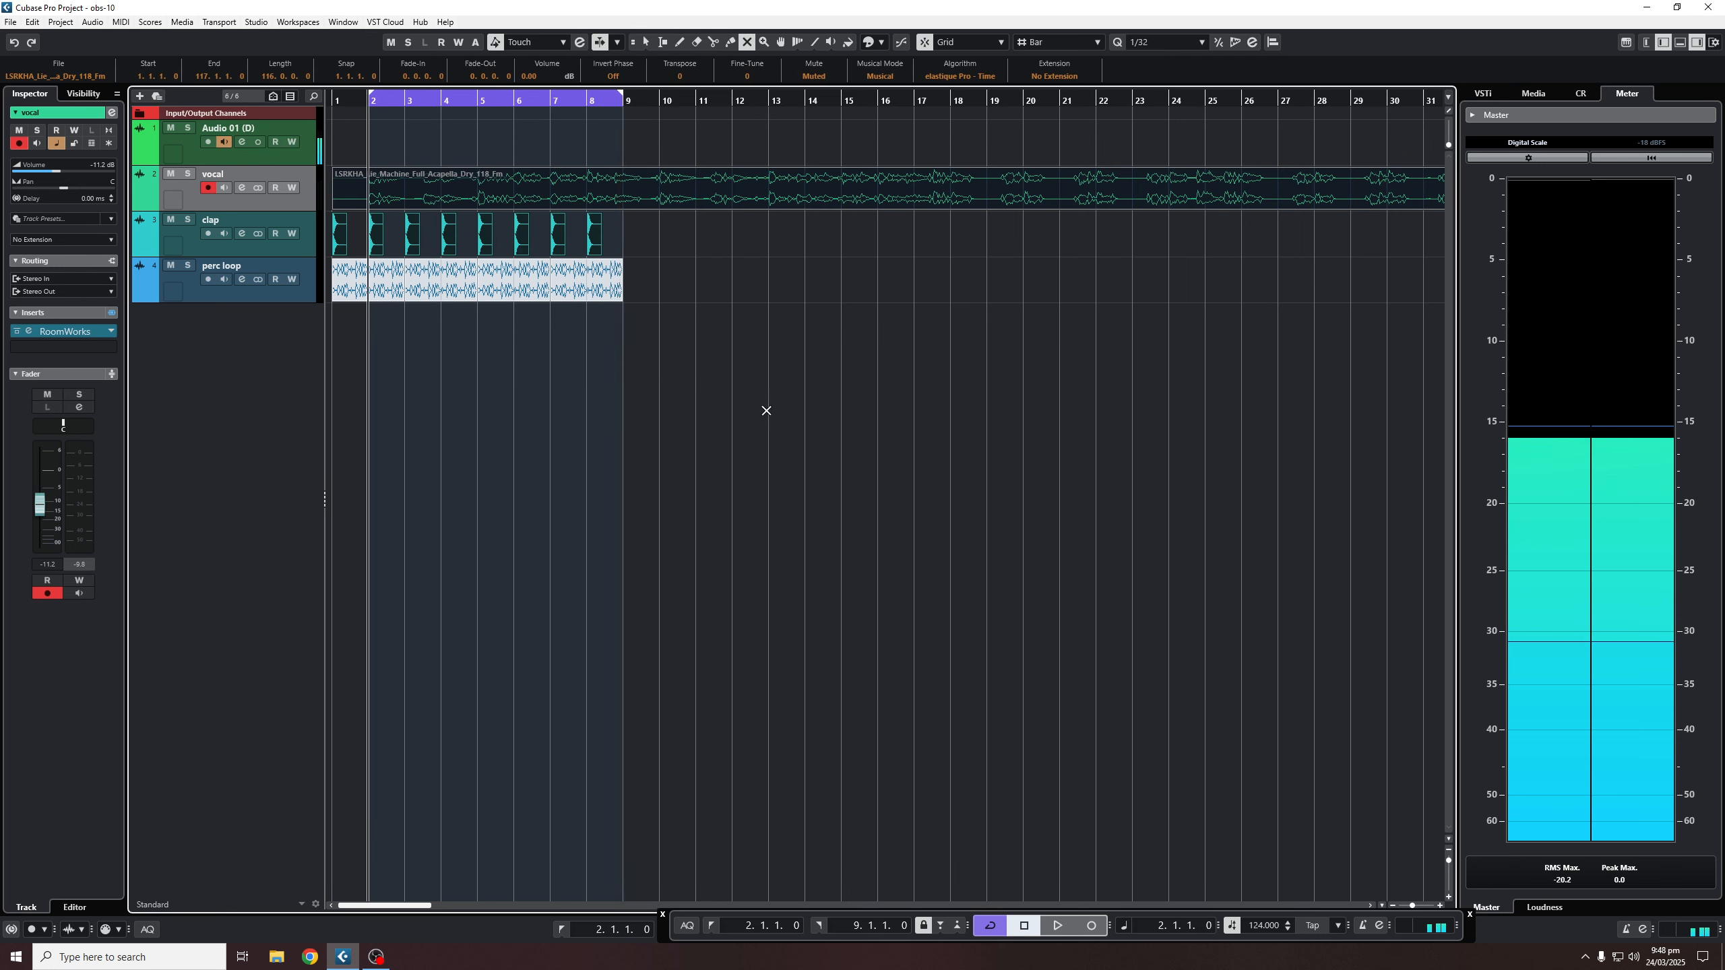
# - Play the perc loop alone, switching back to the Object Selection tool
pyautogui.press('space')
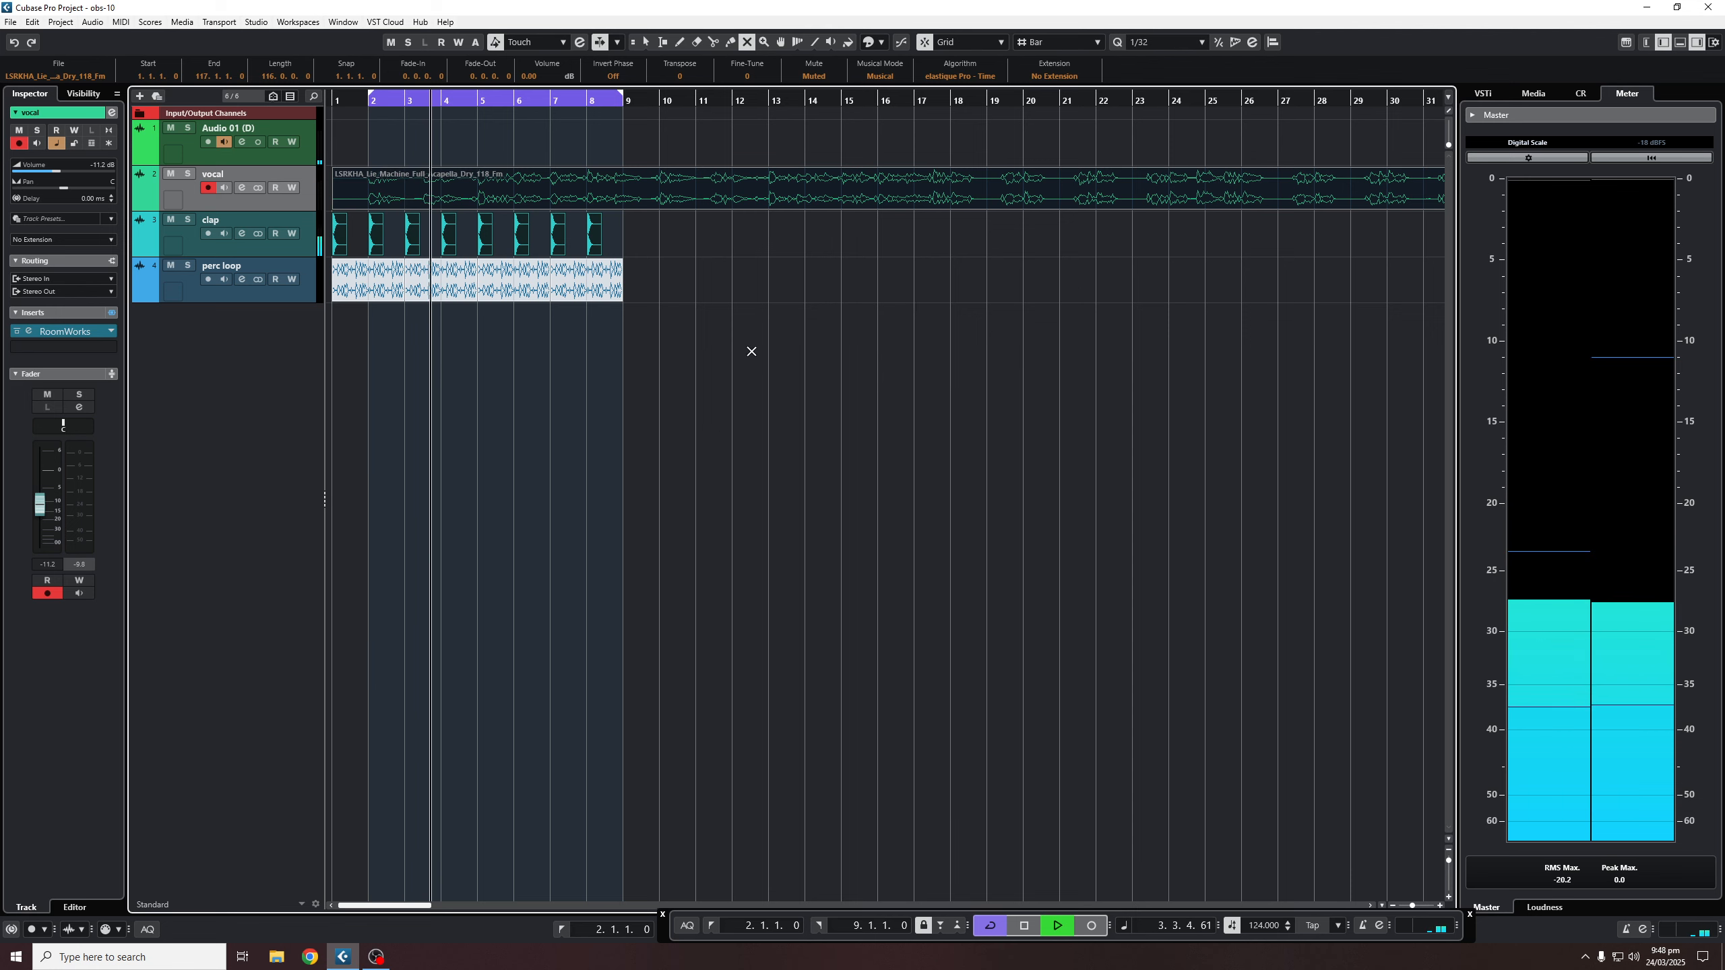
pyautogui.press('1')
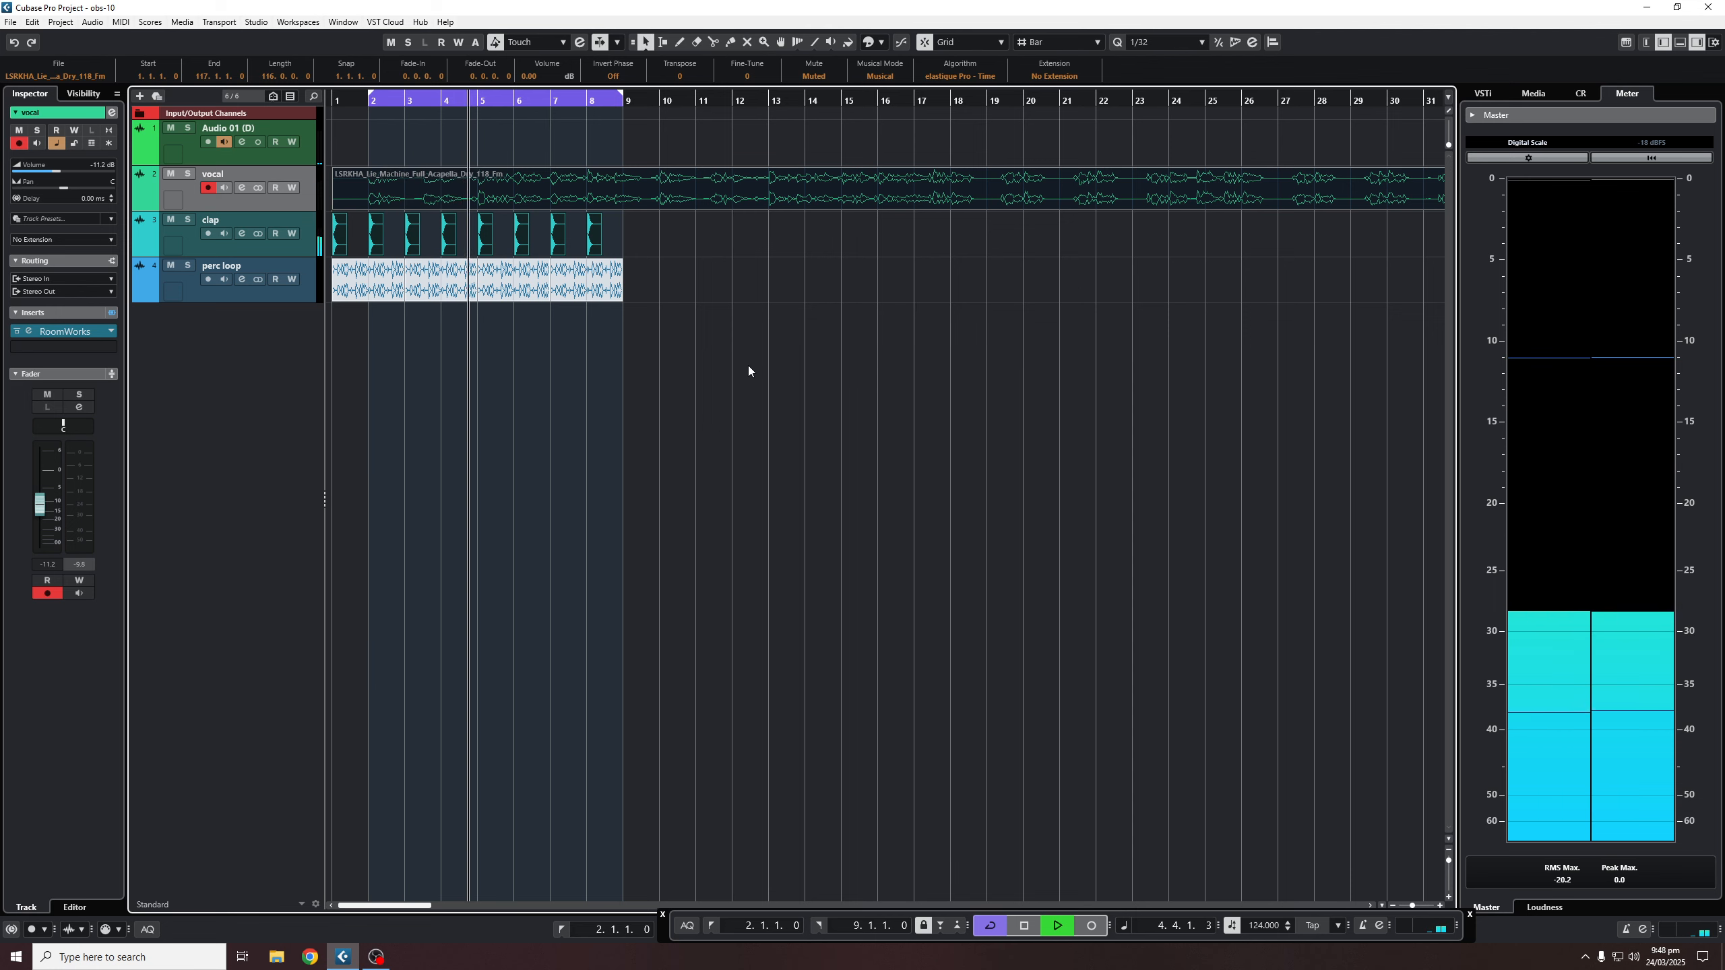
pyautogui.press('space')
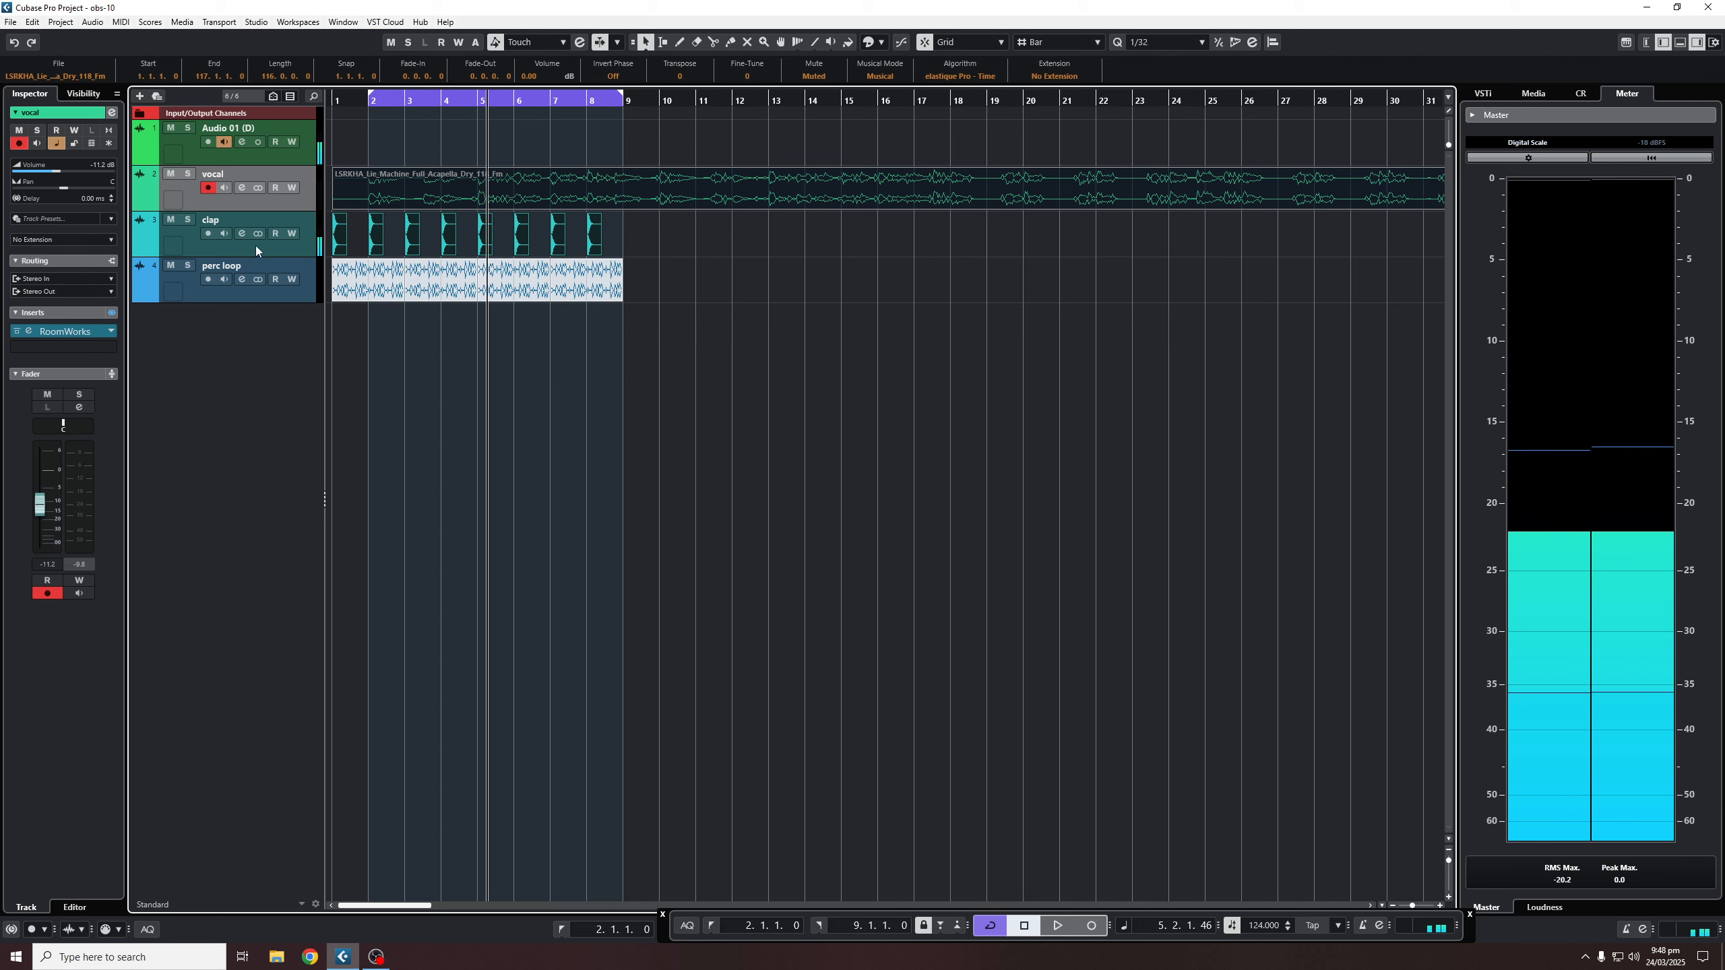
# - Load Raum into the clap channel's first insert
pyautogui.click(241, 233)
pyautogui.click(505, 341)
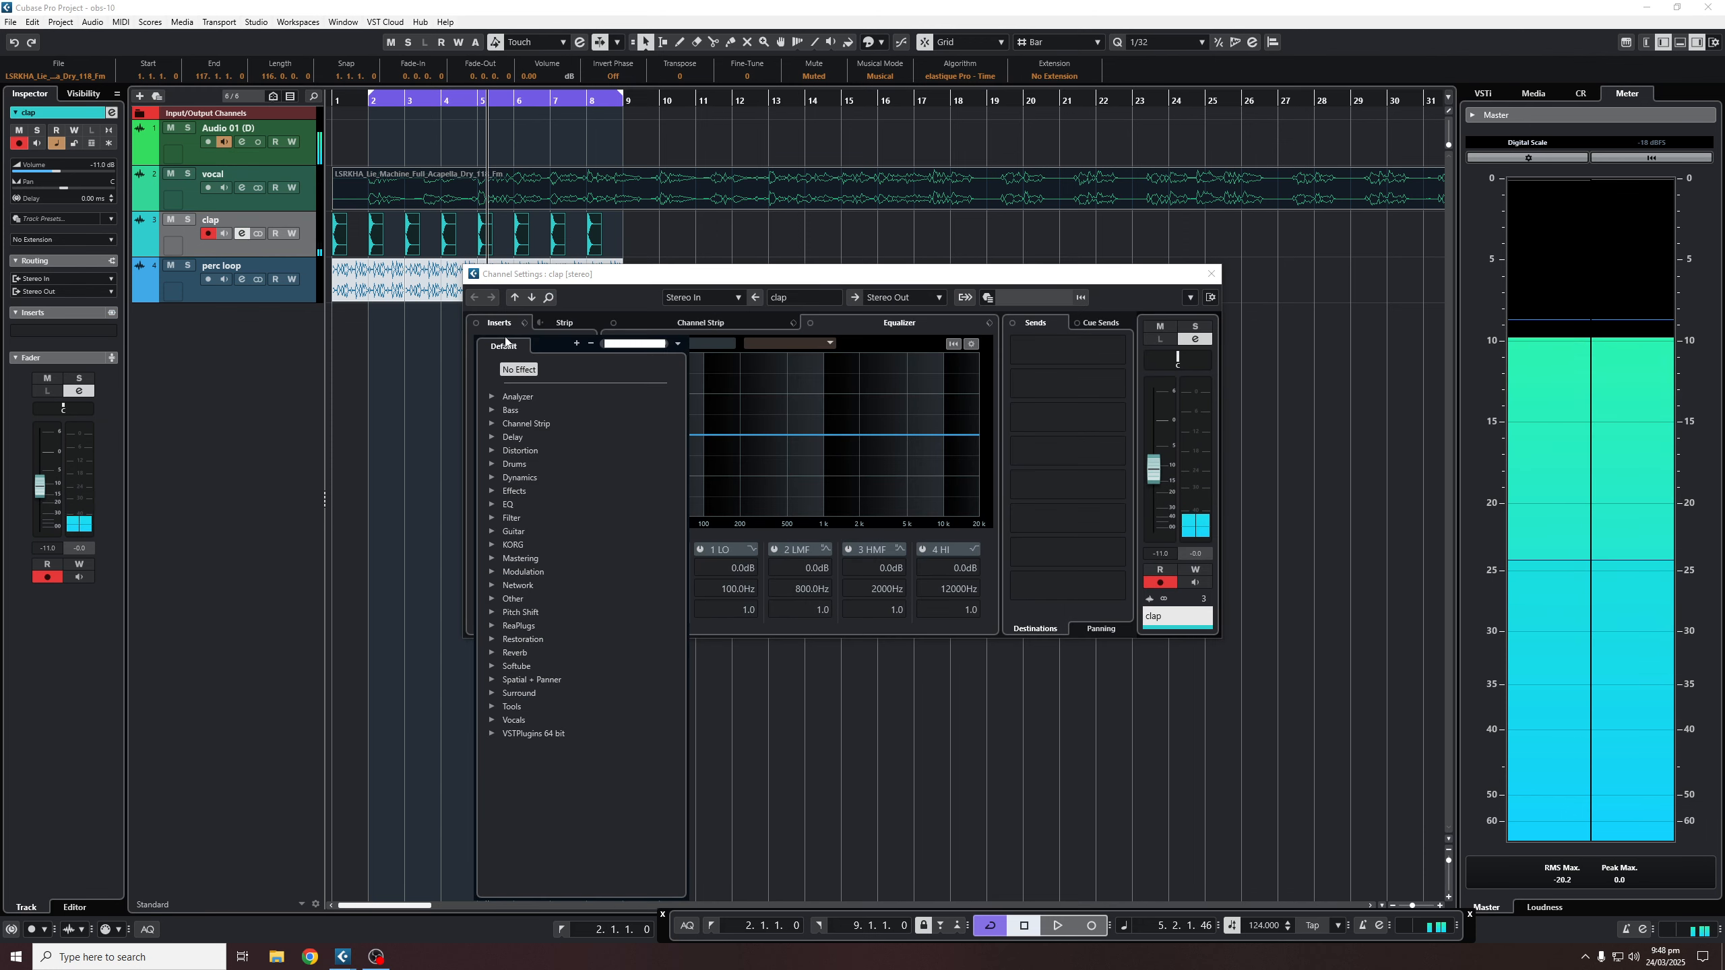
pyautogui.write('span')
pyautogui.doubleClick(526, 399)
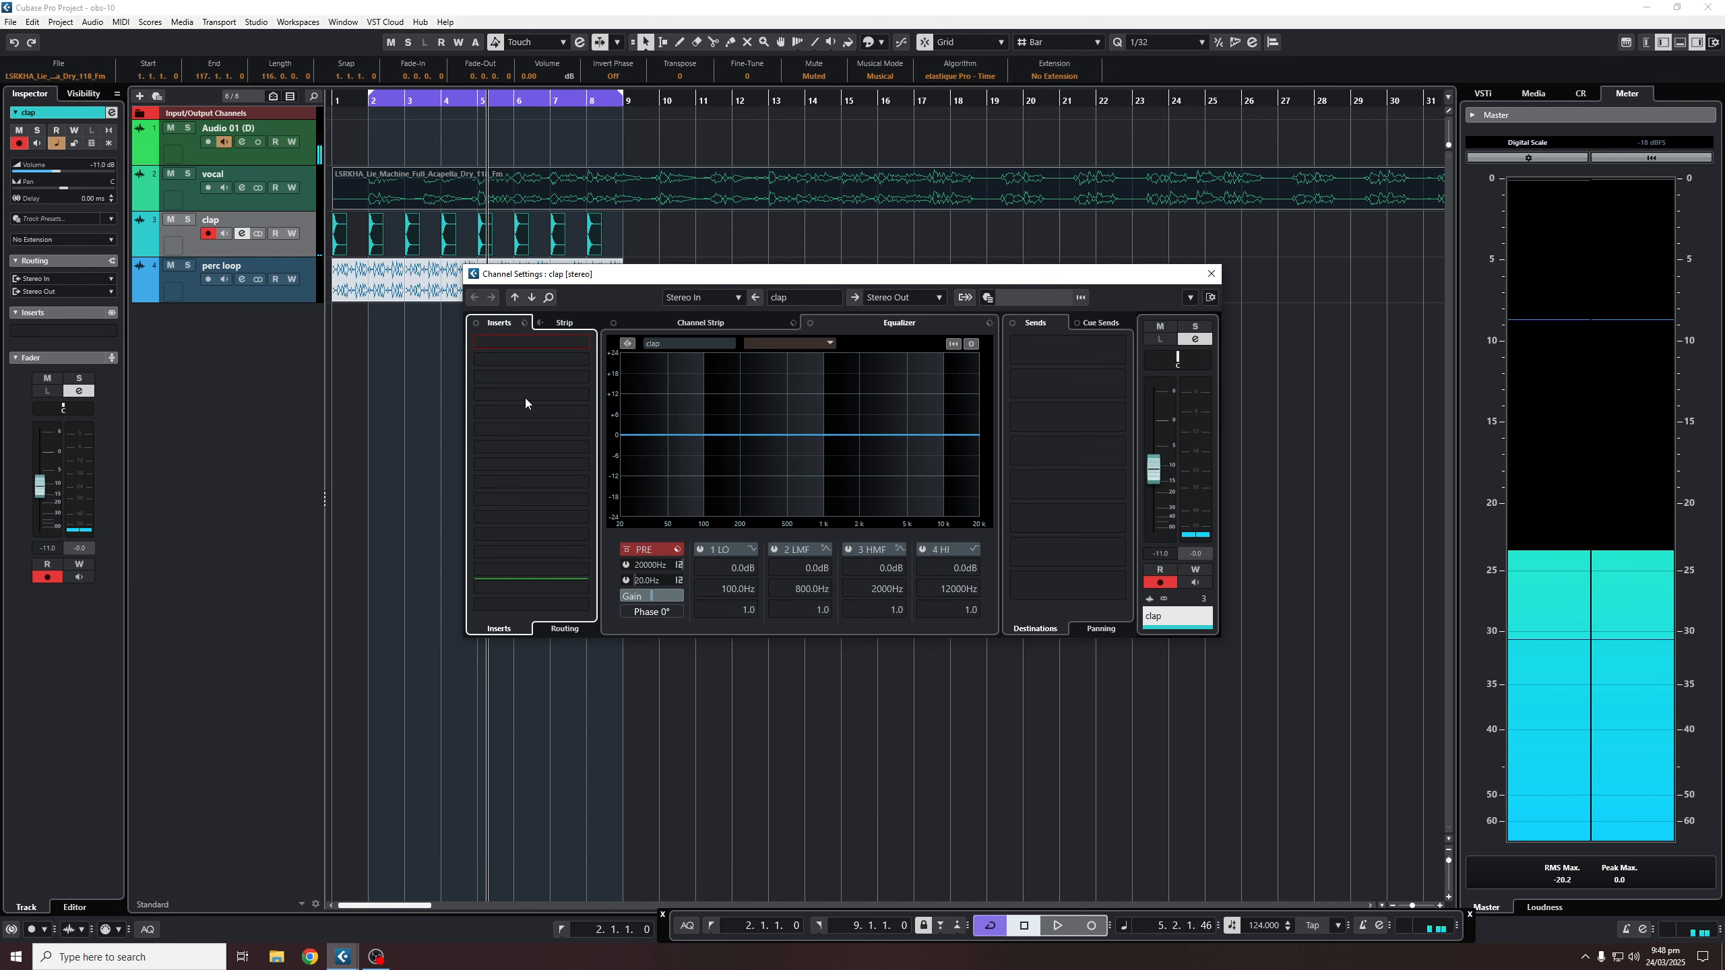
# - Set the clap's Raum decay to 1.7 s and mix to 100 % while playing
pyautogui.moveTo(911, 682); pyautogui.dragTo(891, 692)
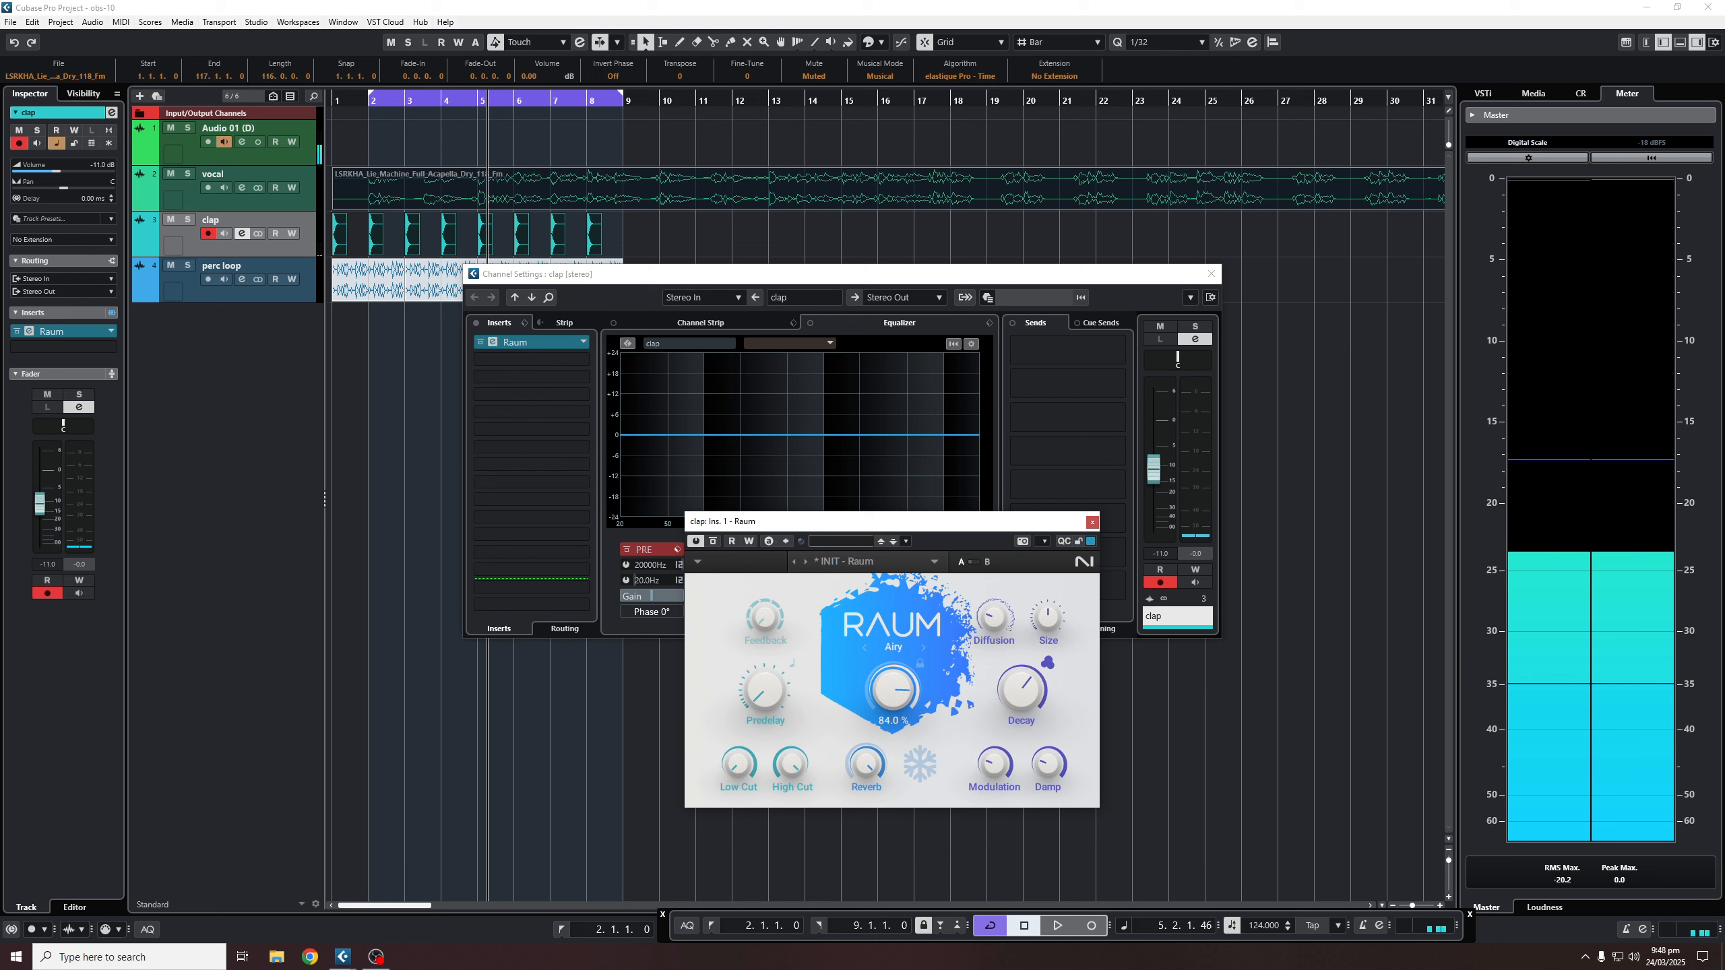
pyautogui.press('space')
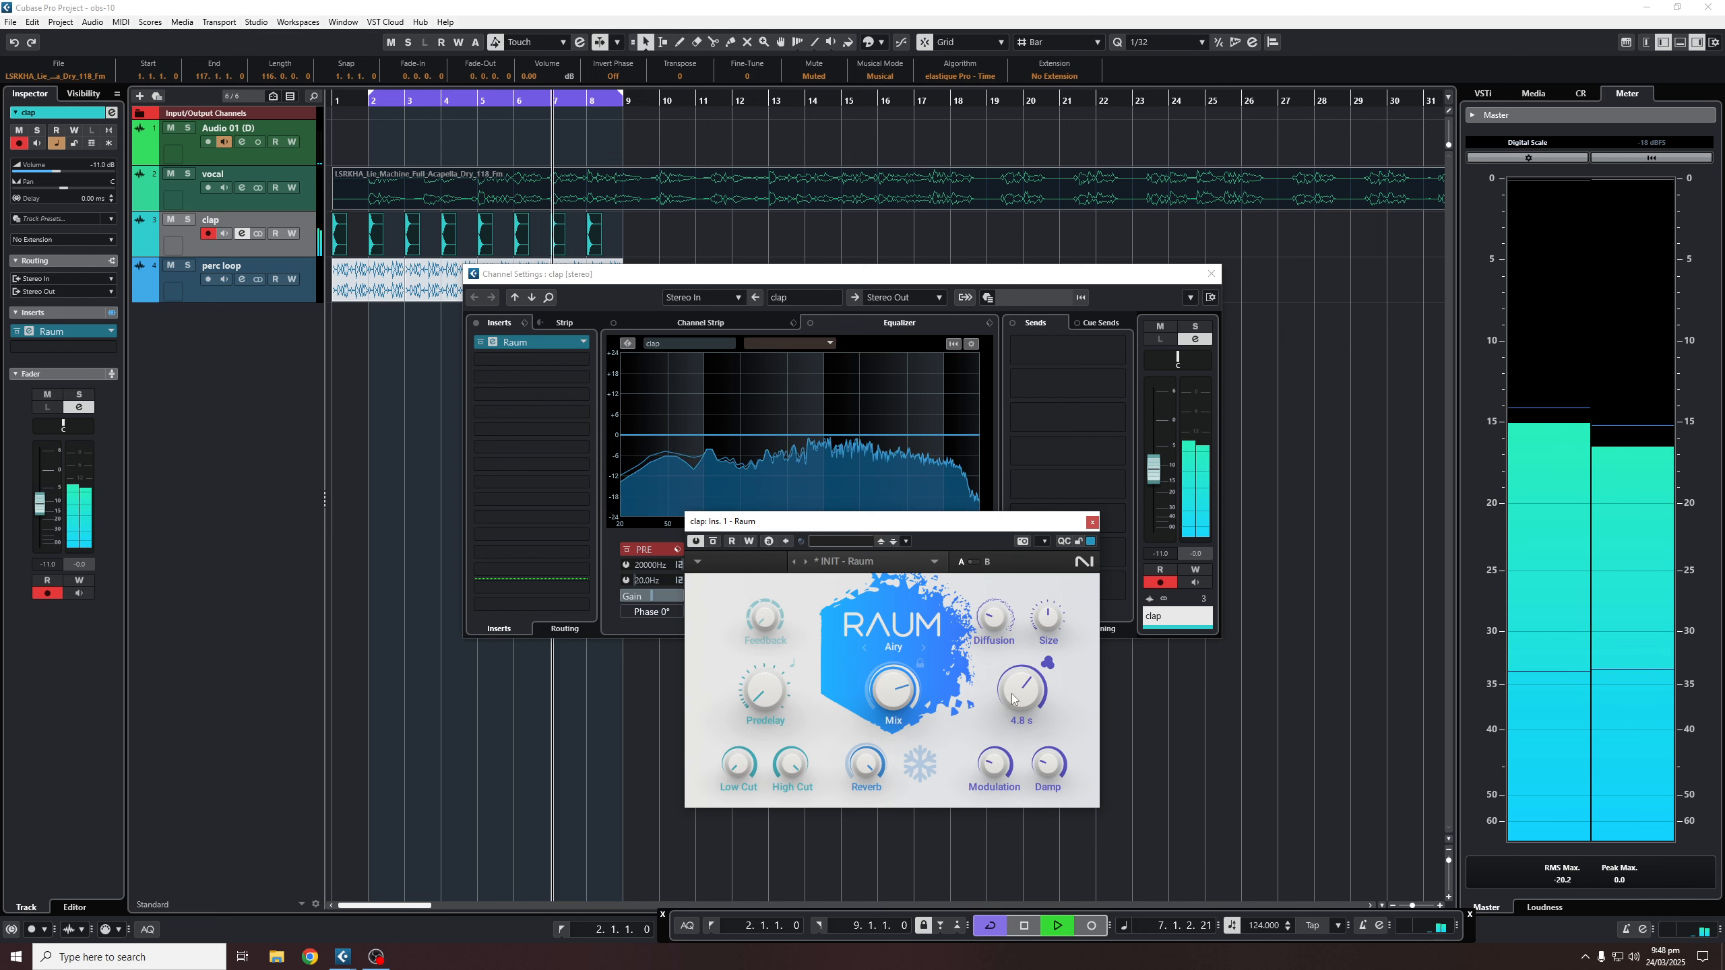
pyautogui.moveTo(1021, 678); pyautogui.dragTo(1019, 701)
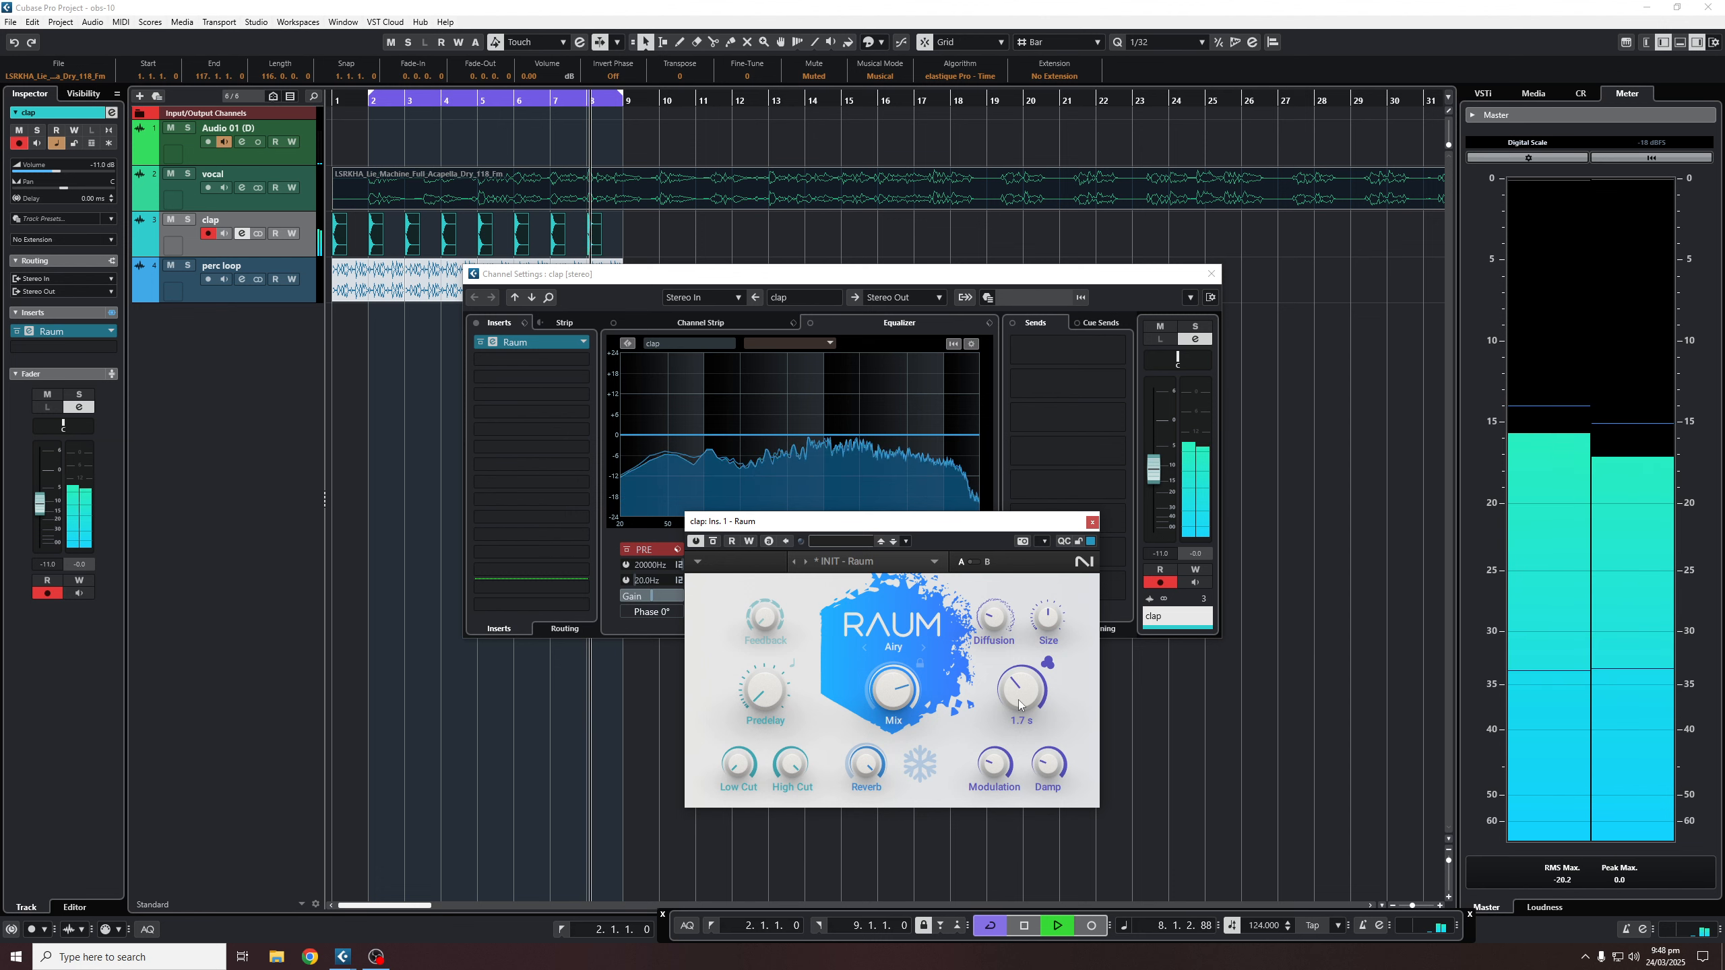
pyautogui.moveTo(899, 693); pyautogui.dragTo(902, 707)
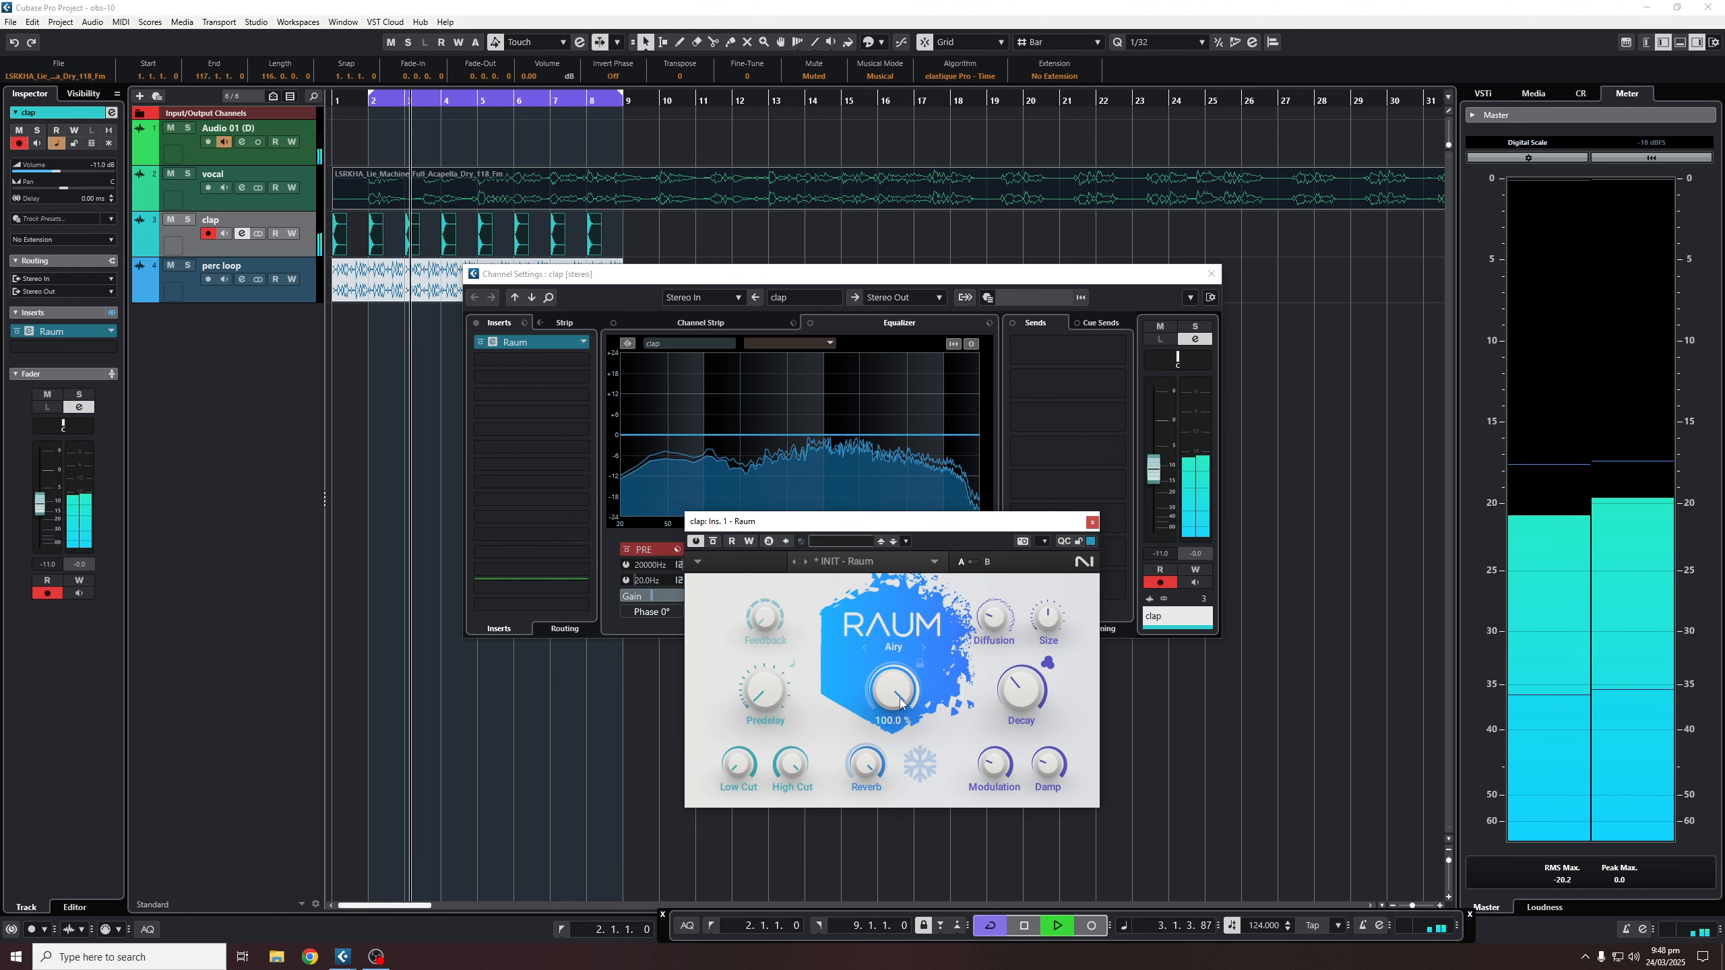
# - Switch off the Raum insert and close its plug-in and Channel Settings windows
pyautogui.click(696, 545)
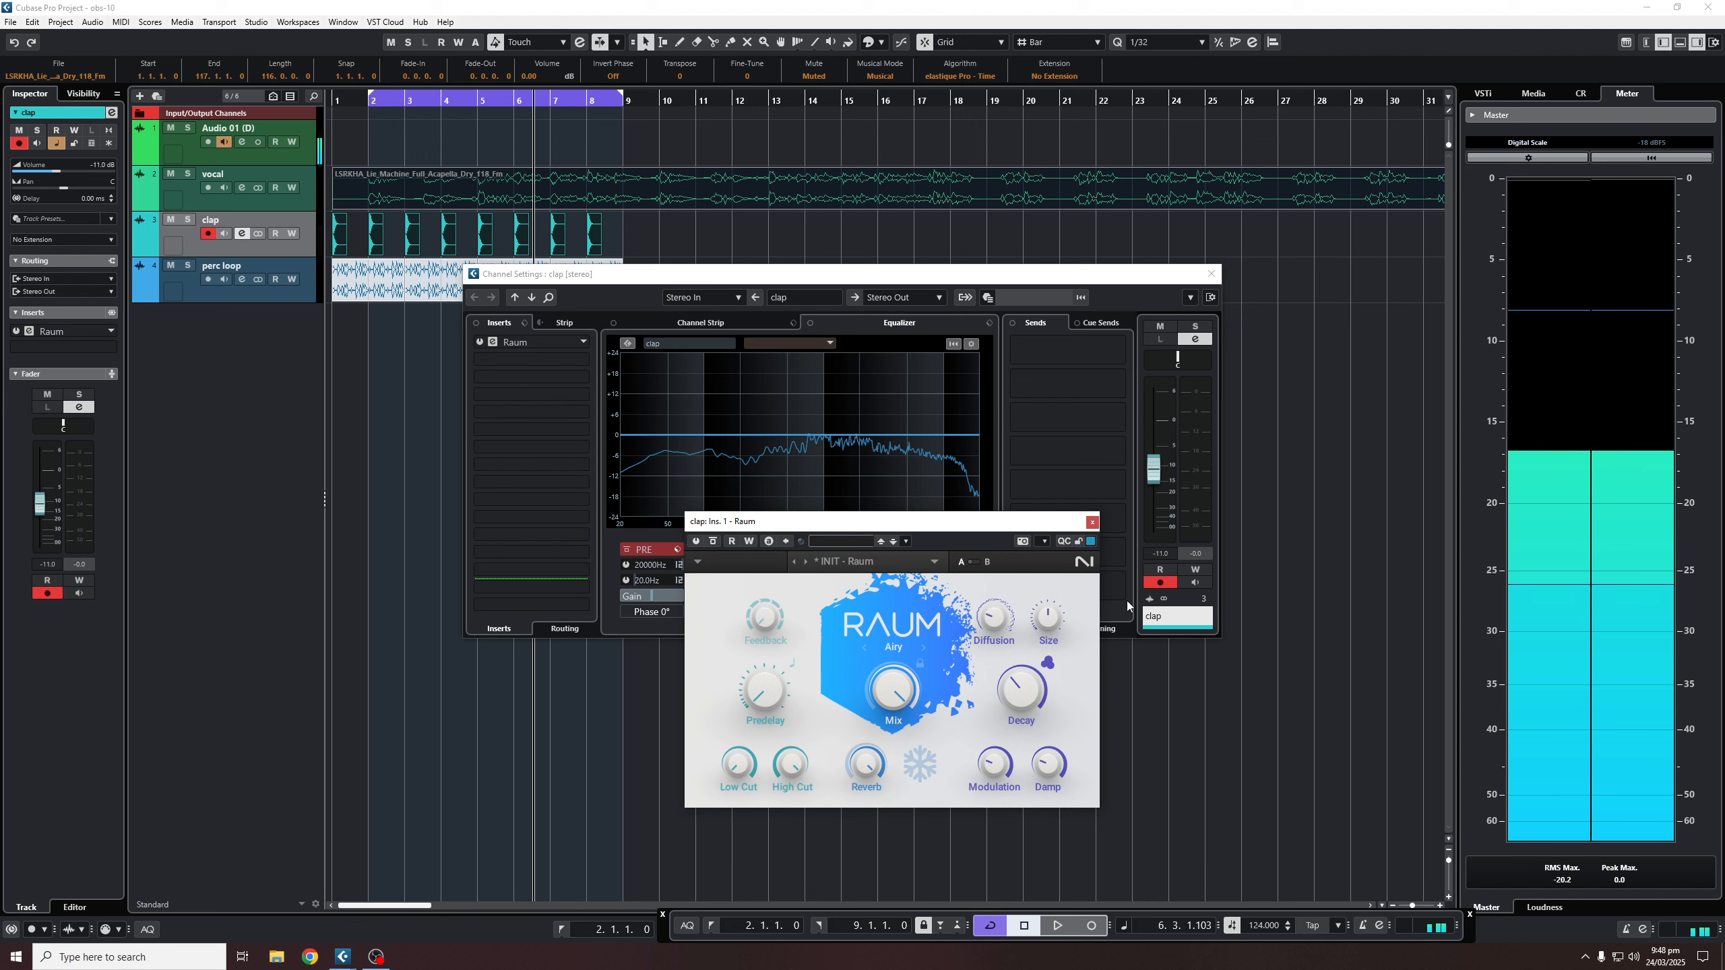
pyautogui.click(1092, 522)
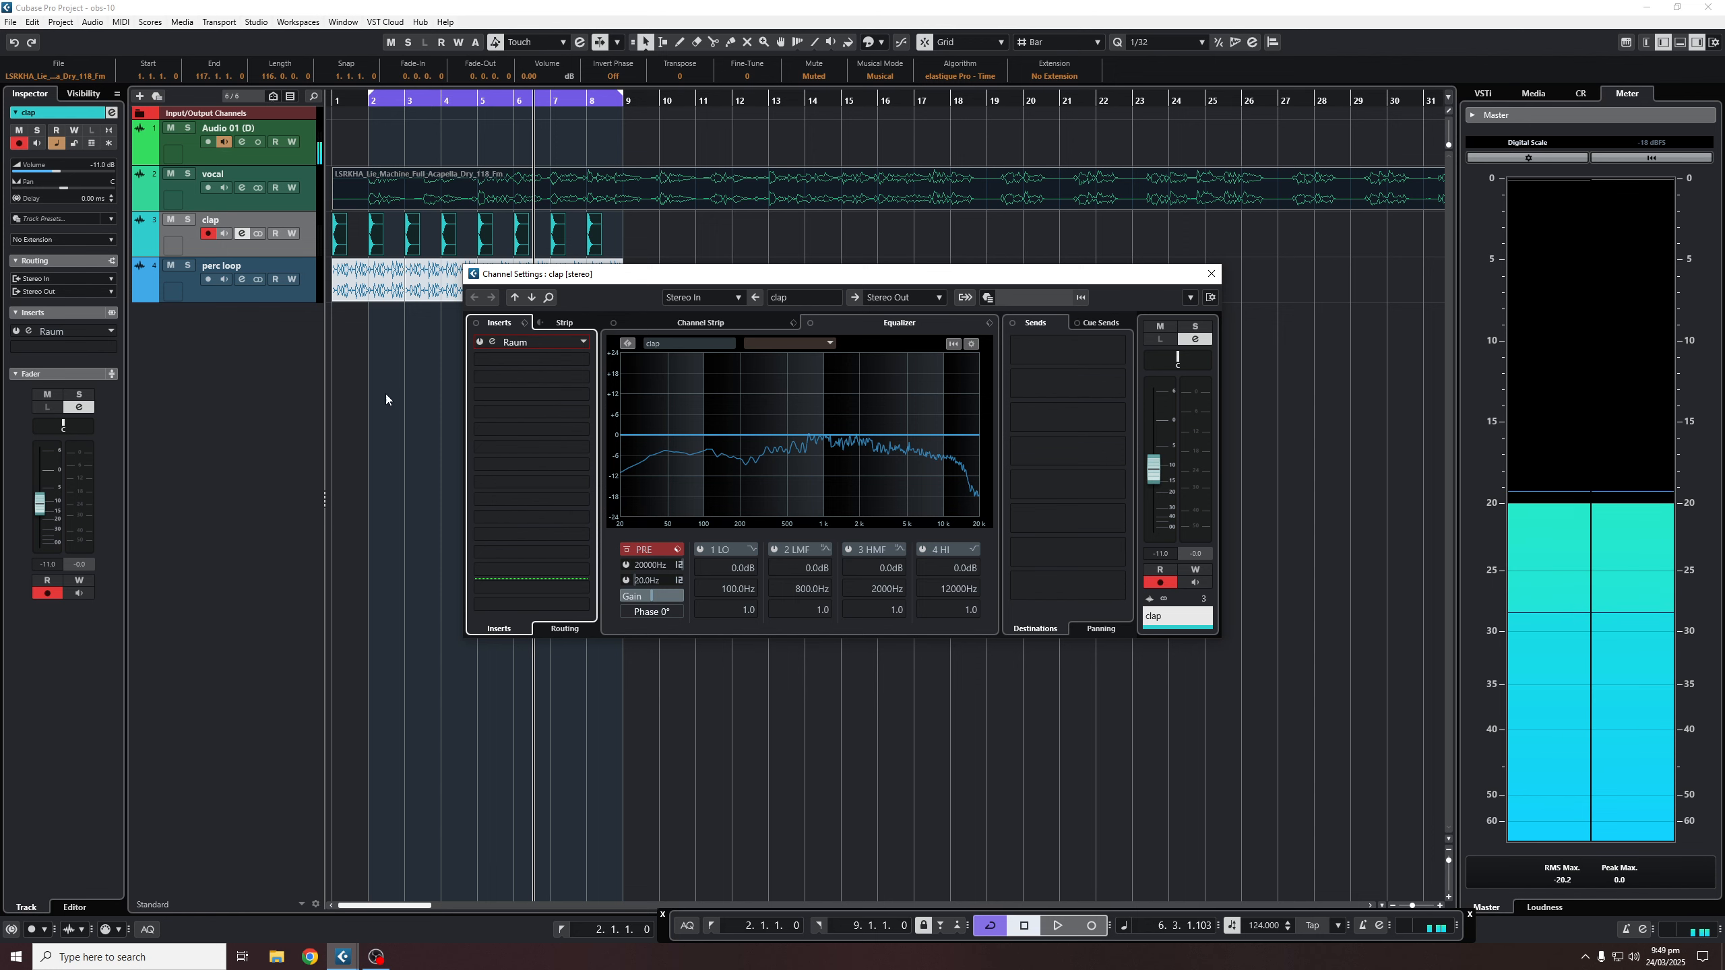
pyautogui.click(1211, 273)
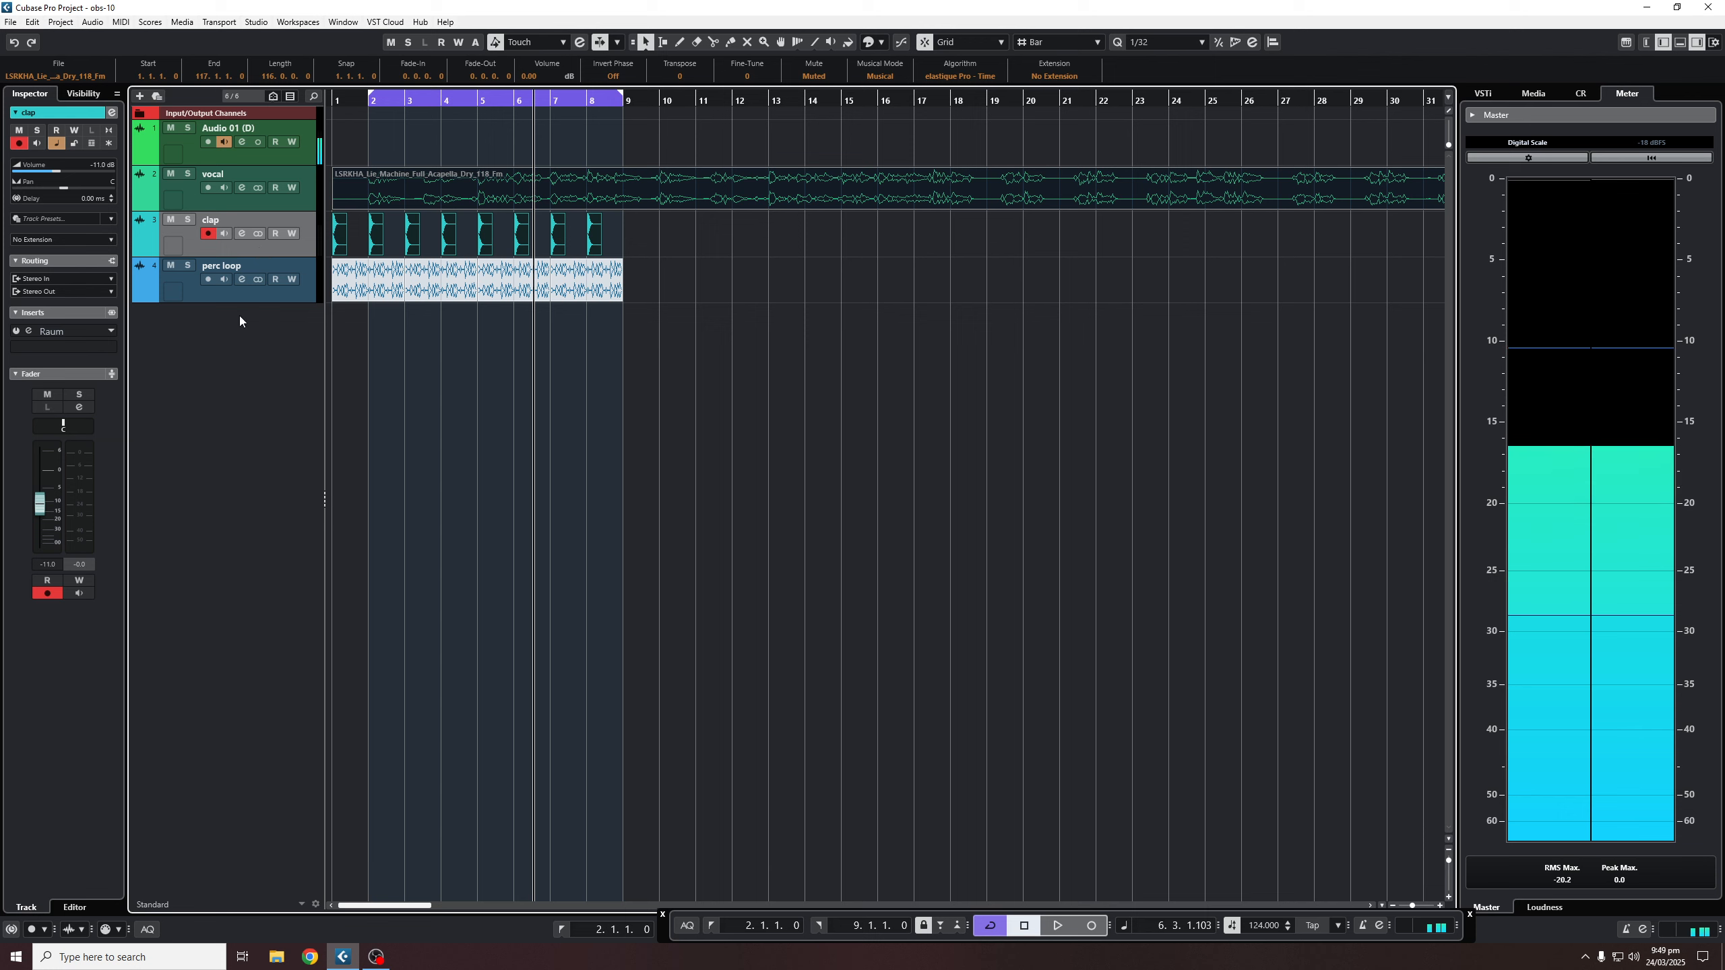
# - Add an FX track named 'reverb' running Raum
pyautogui.rightClick(234, 337)
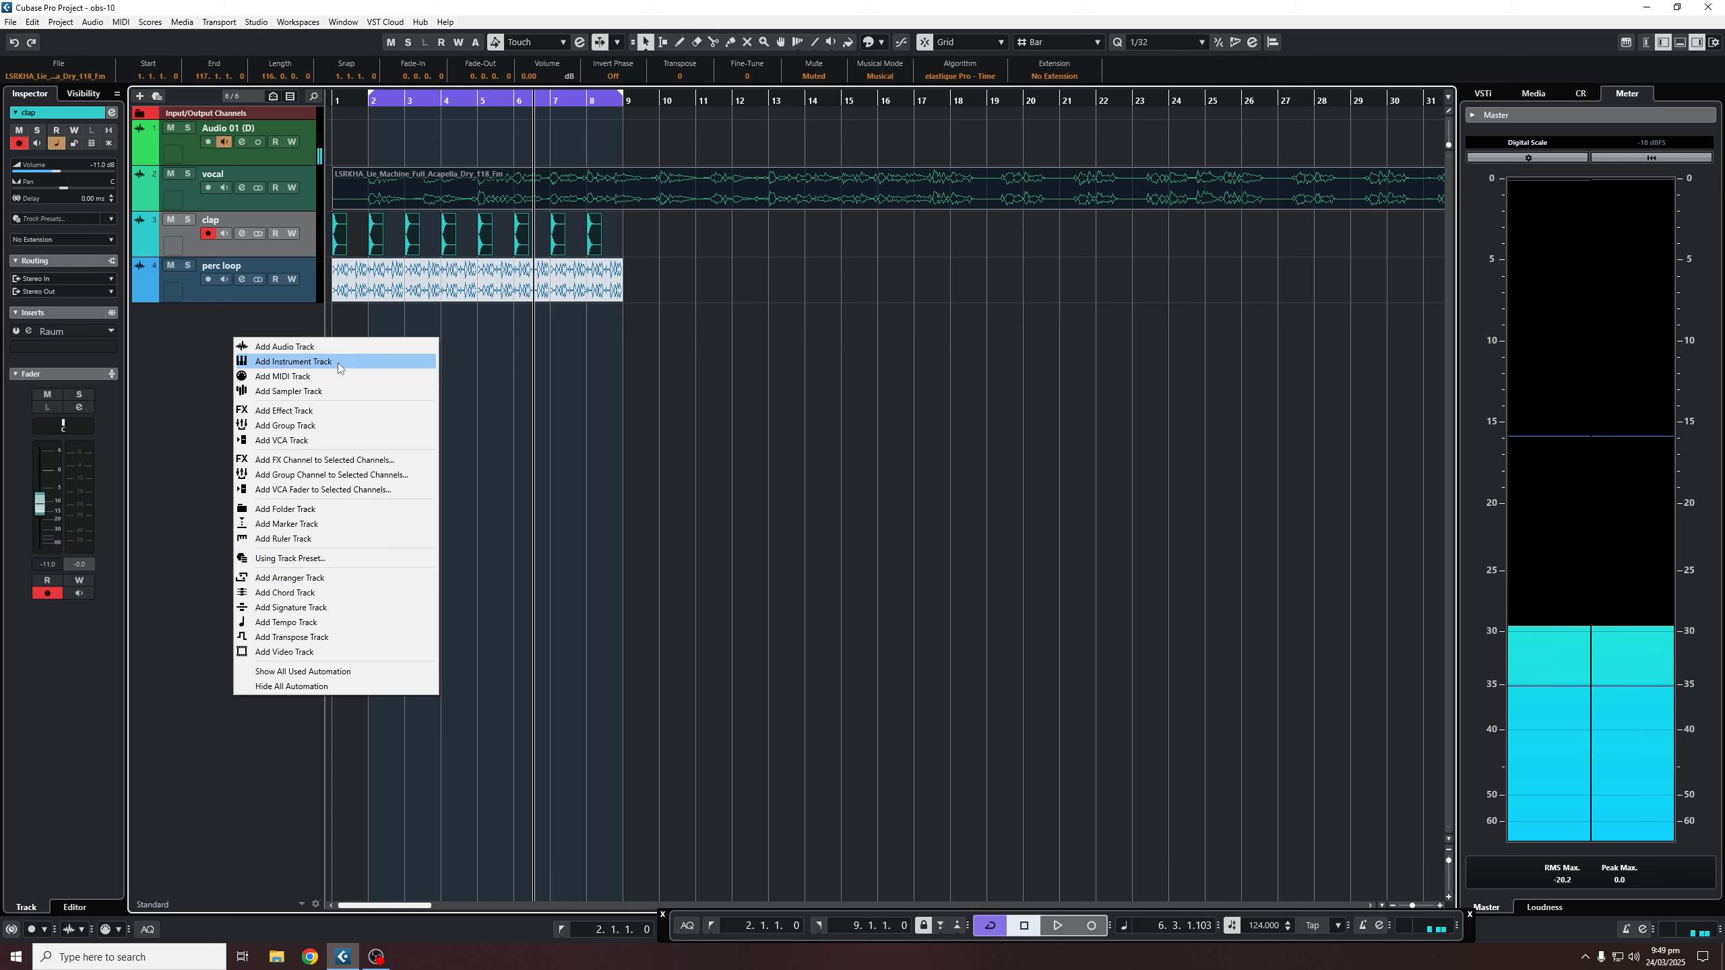
pyautogui.click(338, 411)
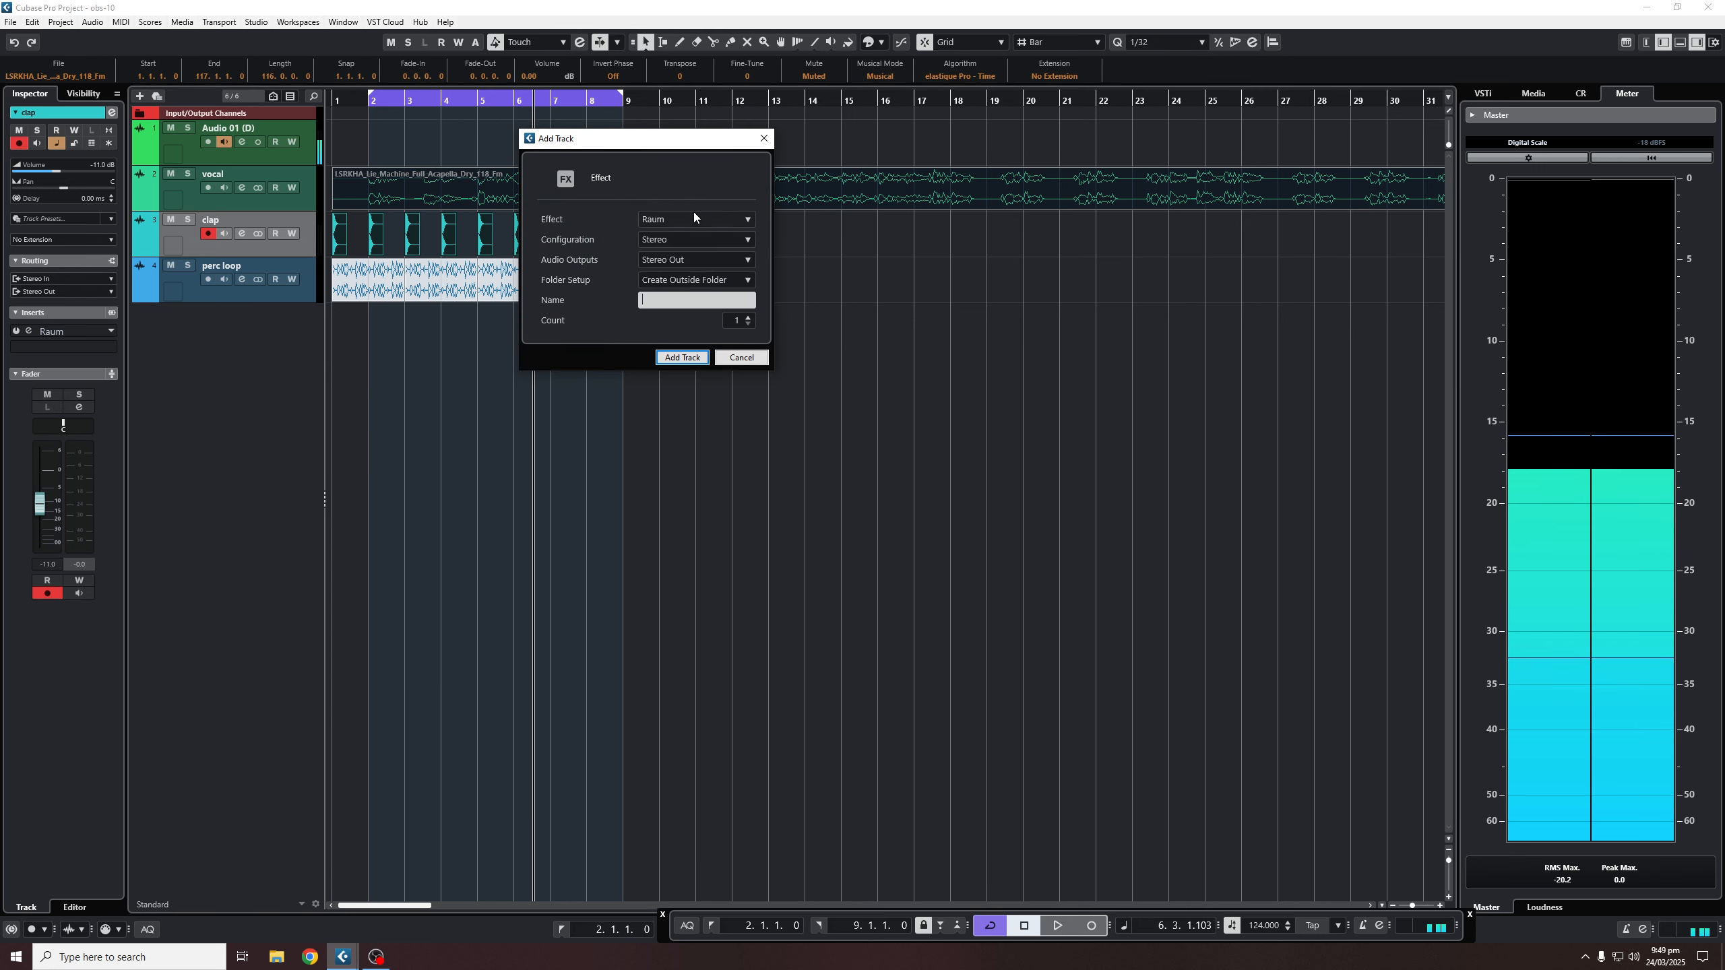
pyautogui.write('reverb')
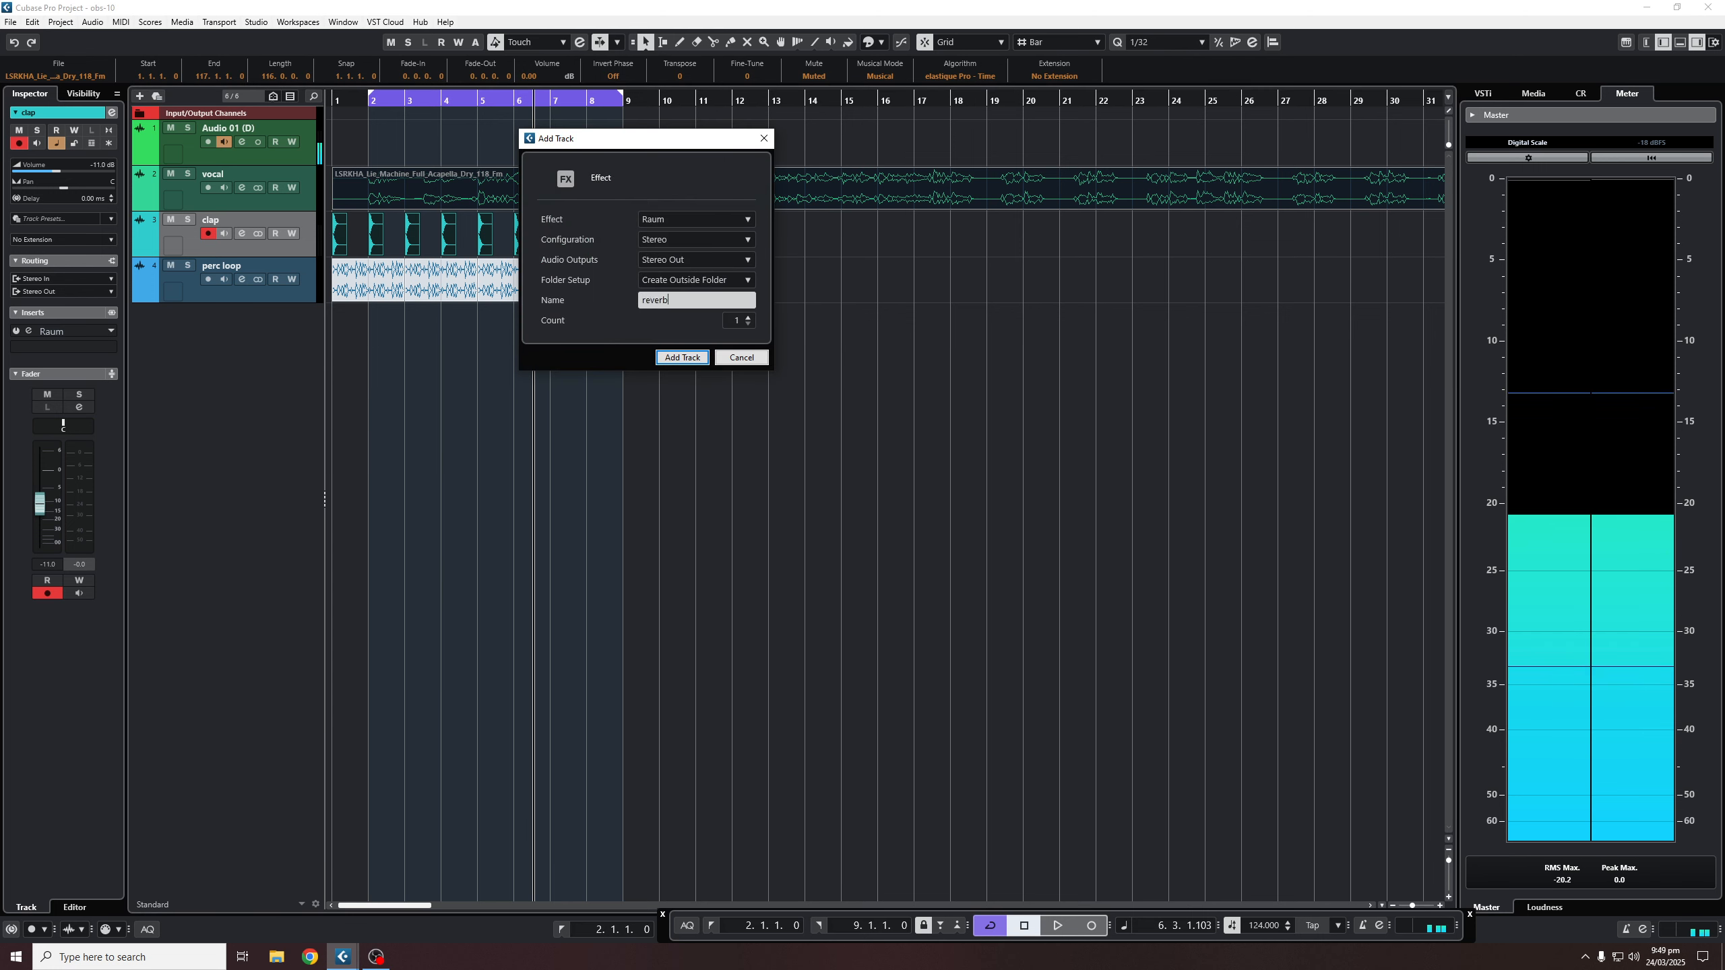
pyautogui.press('Return')
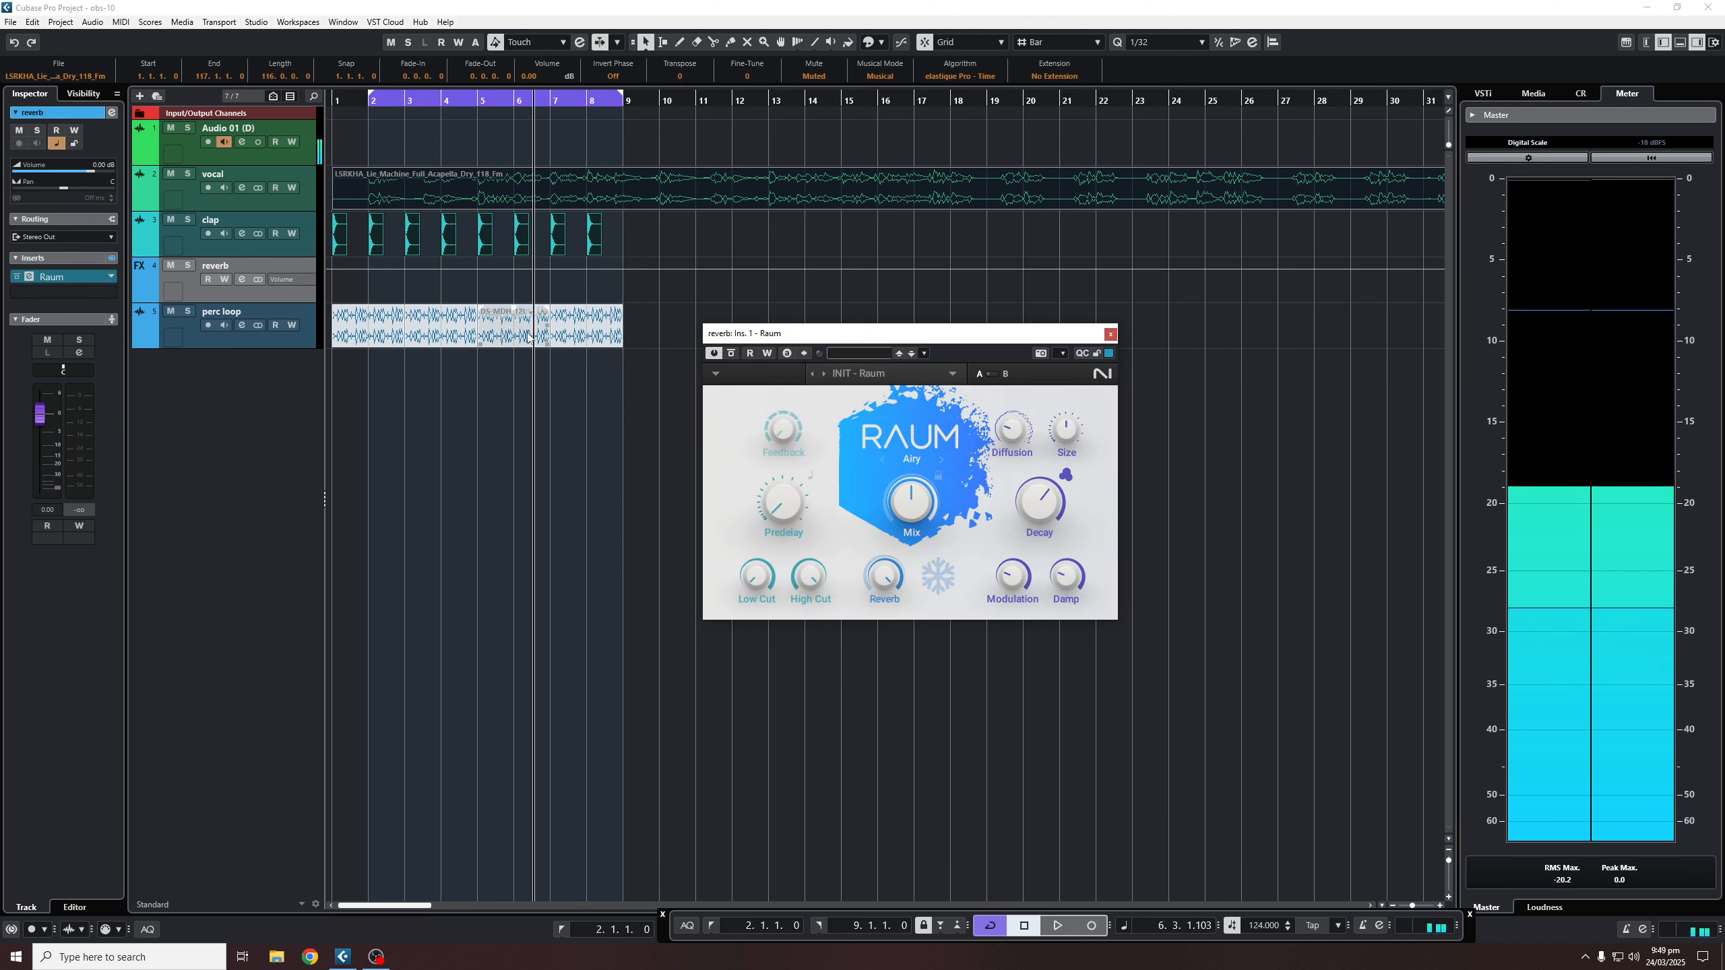
# - Route the clap channel's Send 1 to the reverb track and enable it
pyautogui.click(241, 234)
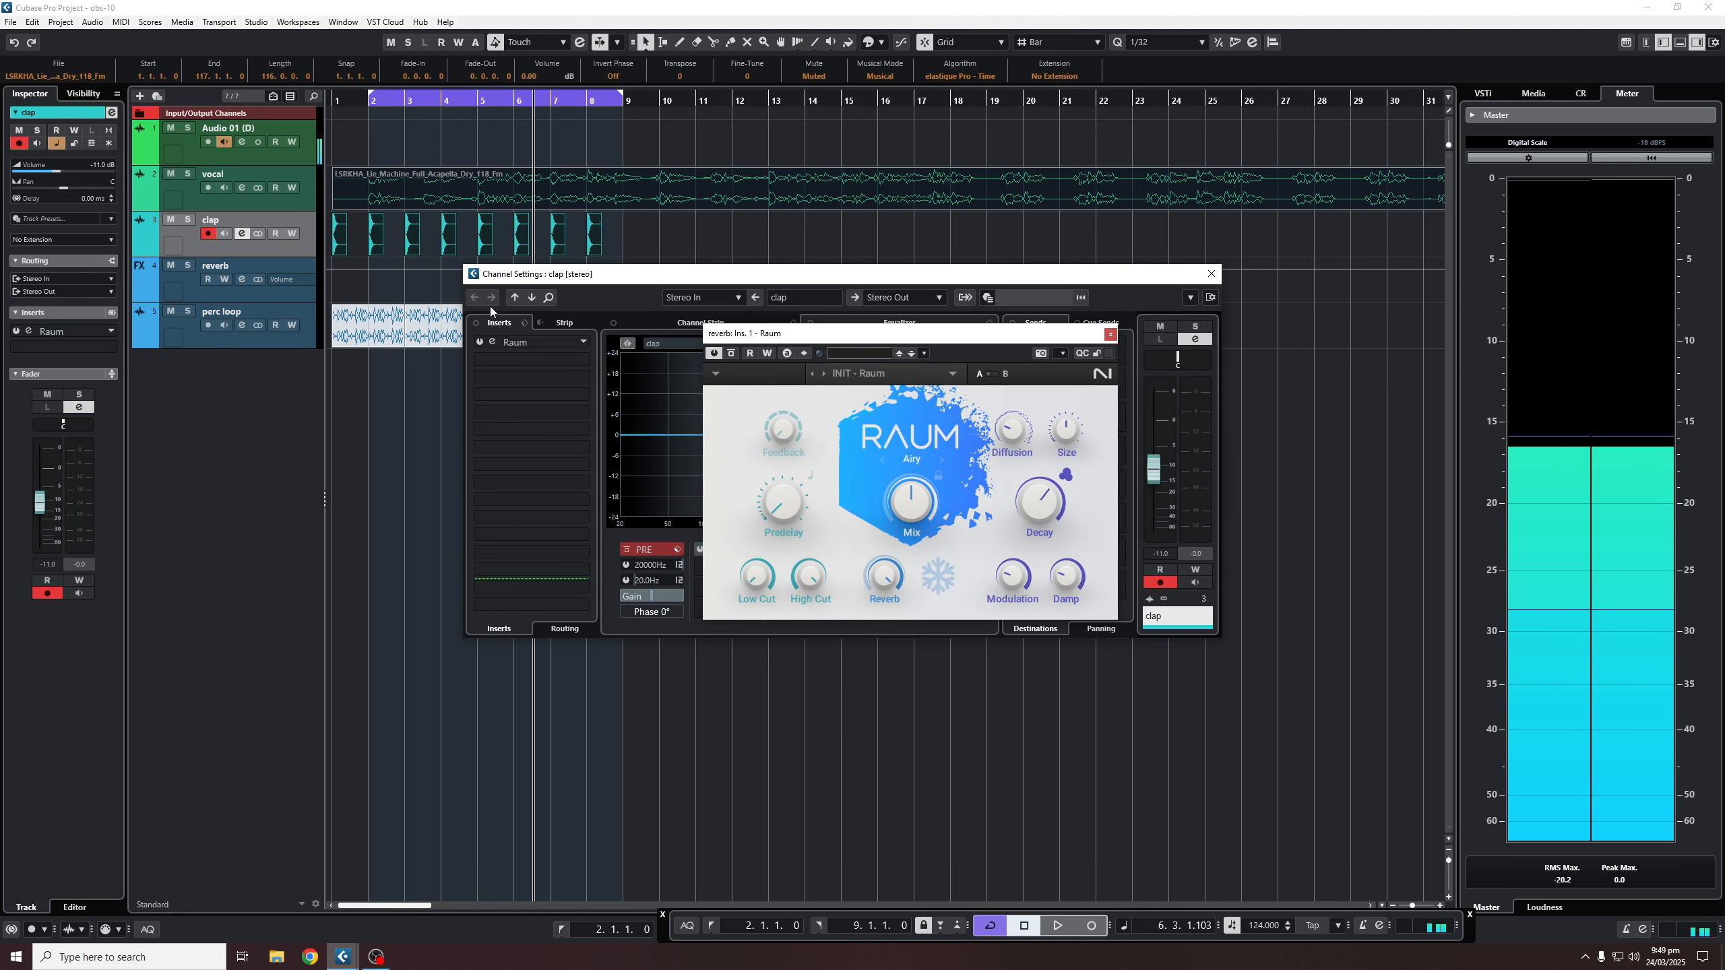
pyautogui.moveTo(1087, 333); pyautogui.dragTo(1111, 467)
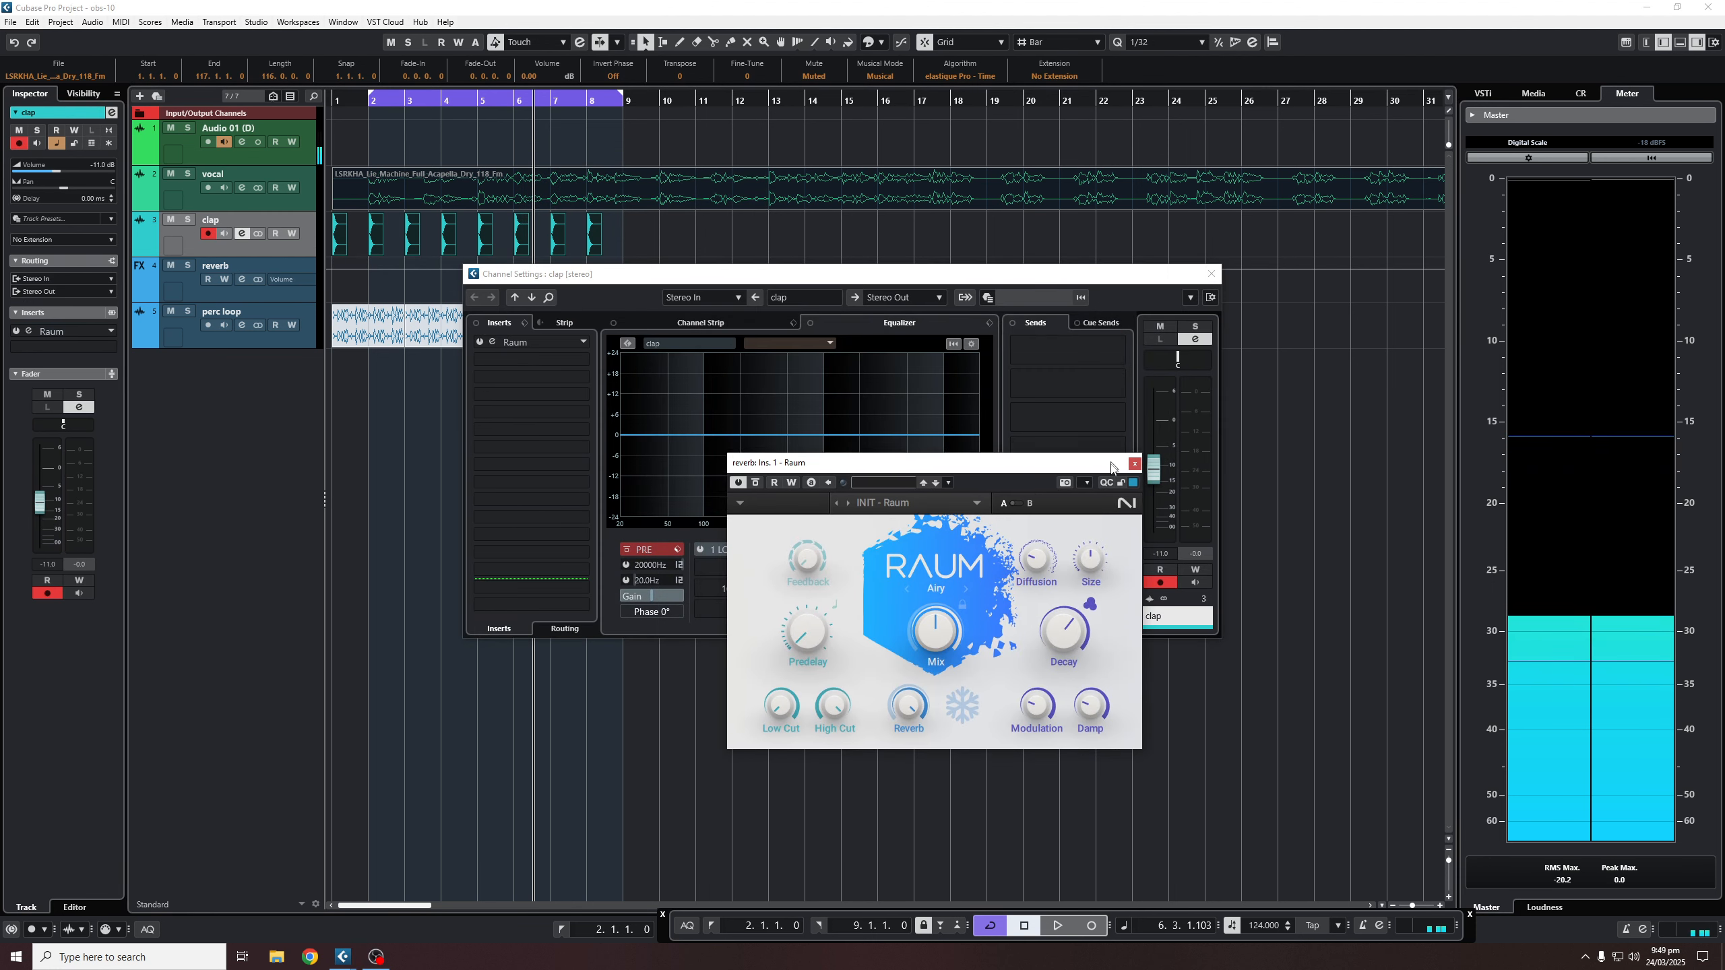
pyautogui.click(1054, 348)
pyautogui.click(1054, 414)
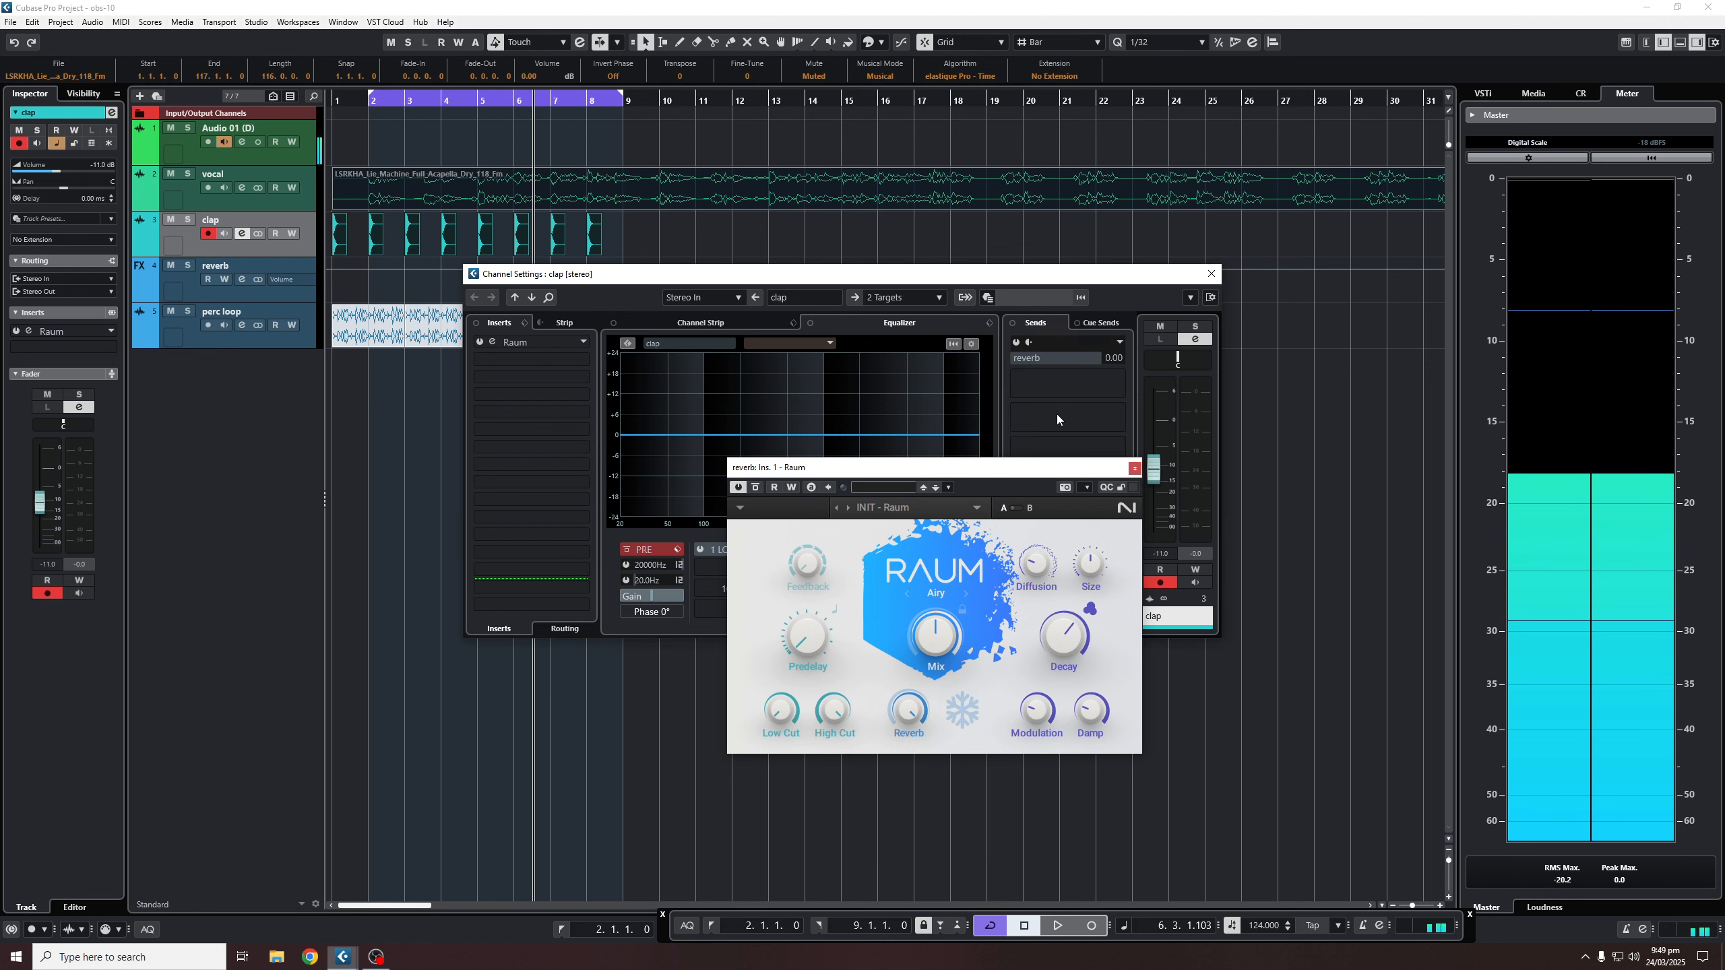
pyautogui.click(1016, 343)
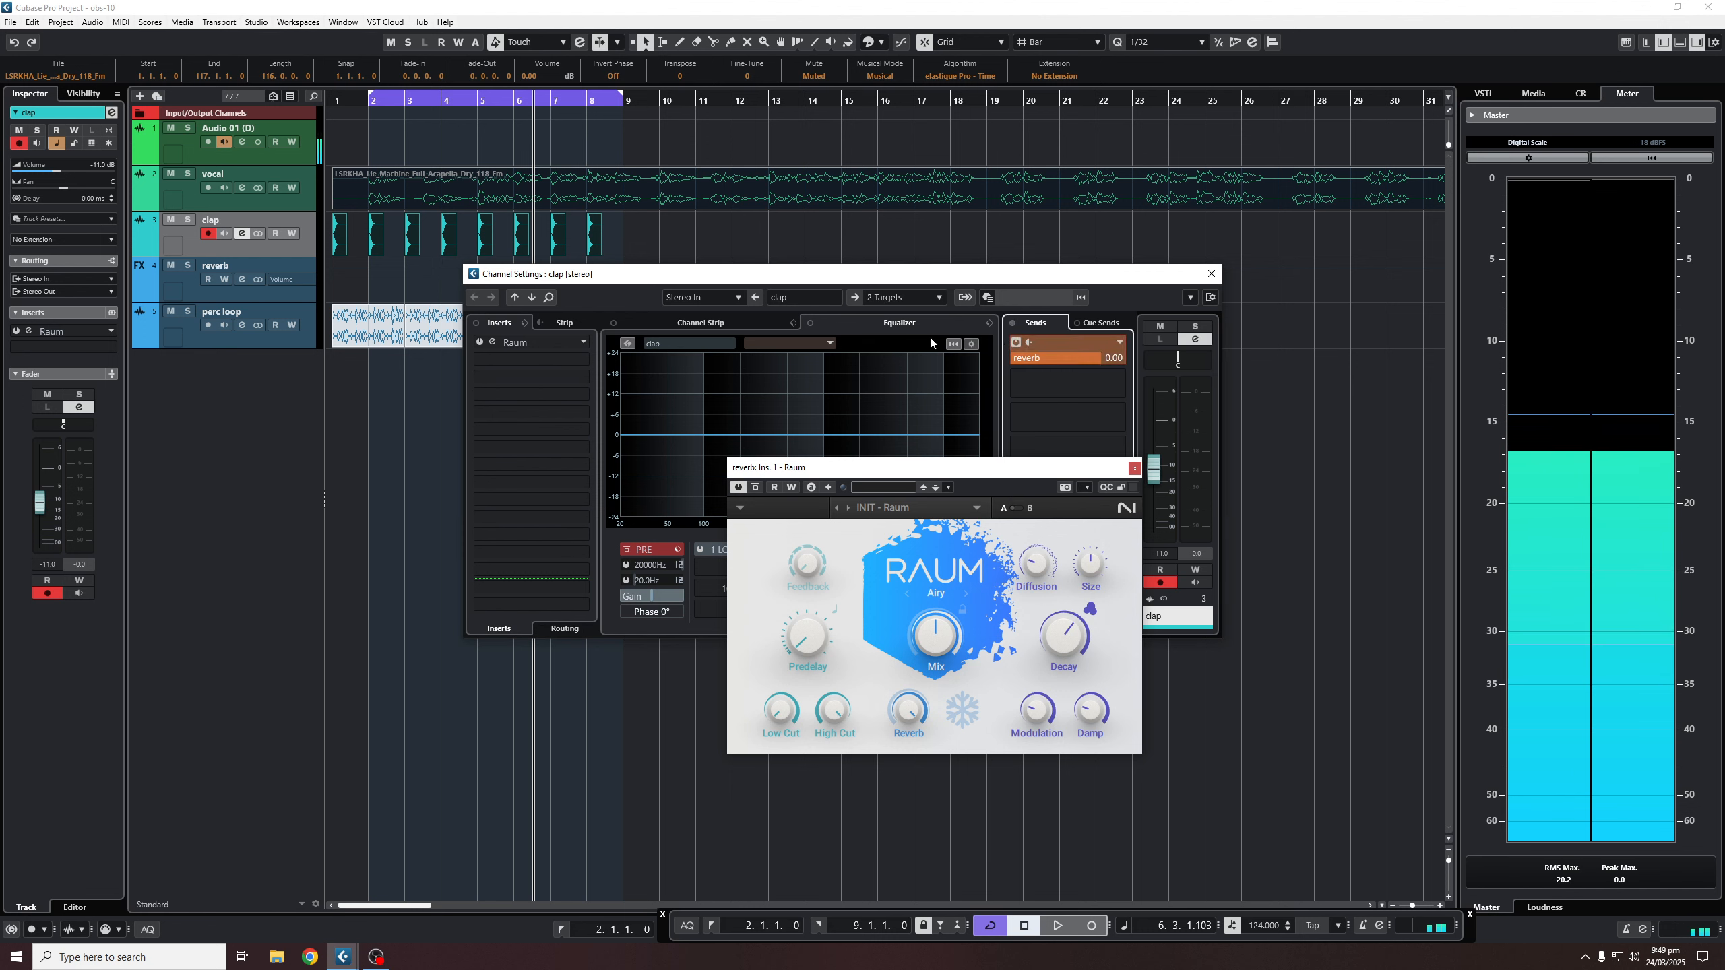
# - Shorten the reverb track's Raum decay to about 1.1 s and set its volume to -6.88 dB
pyautogui.click(287, 297)
pyautogui.moveTo(39, 416); pyautogui.dragTo(56, 459)
pyautogui.moveTo(1064, 627); pyautogui.dragTo(1063, 640)
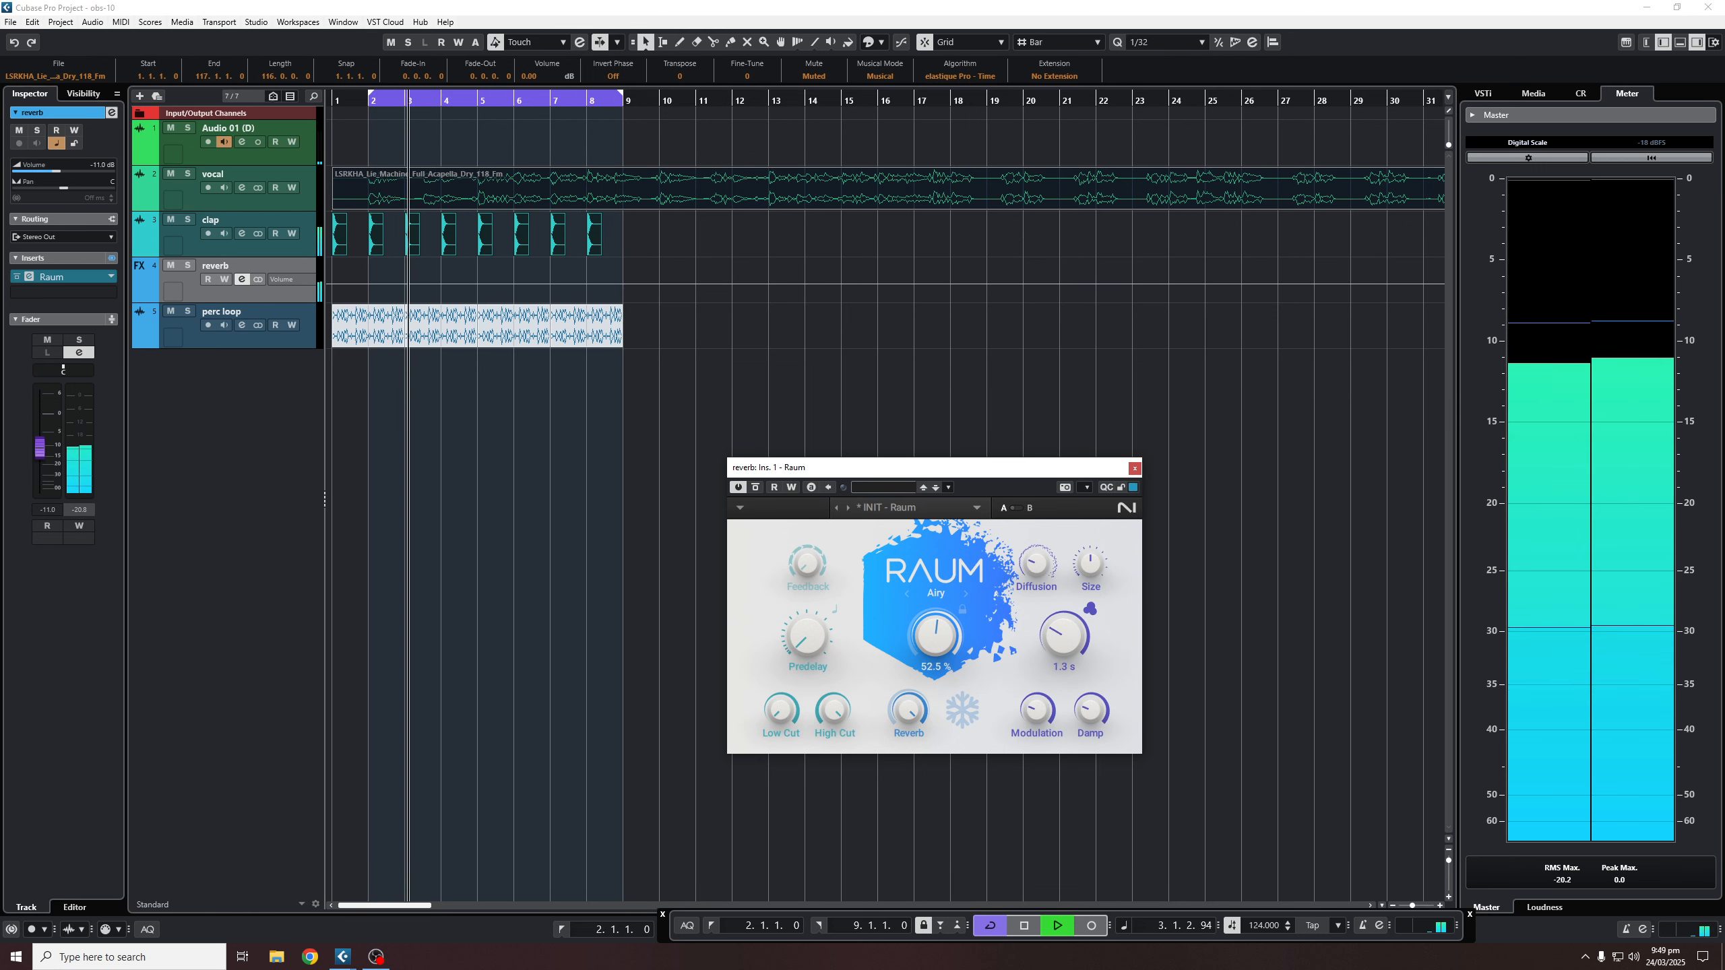
pyautogui.moveTo(50, 454); pyautogui.dragTo(44, 444)
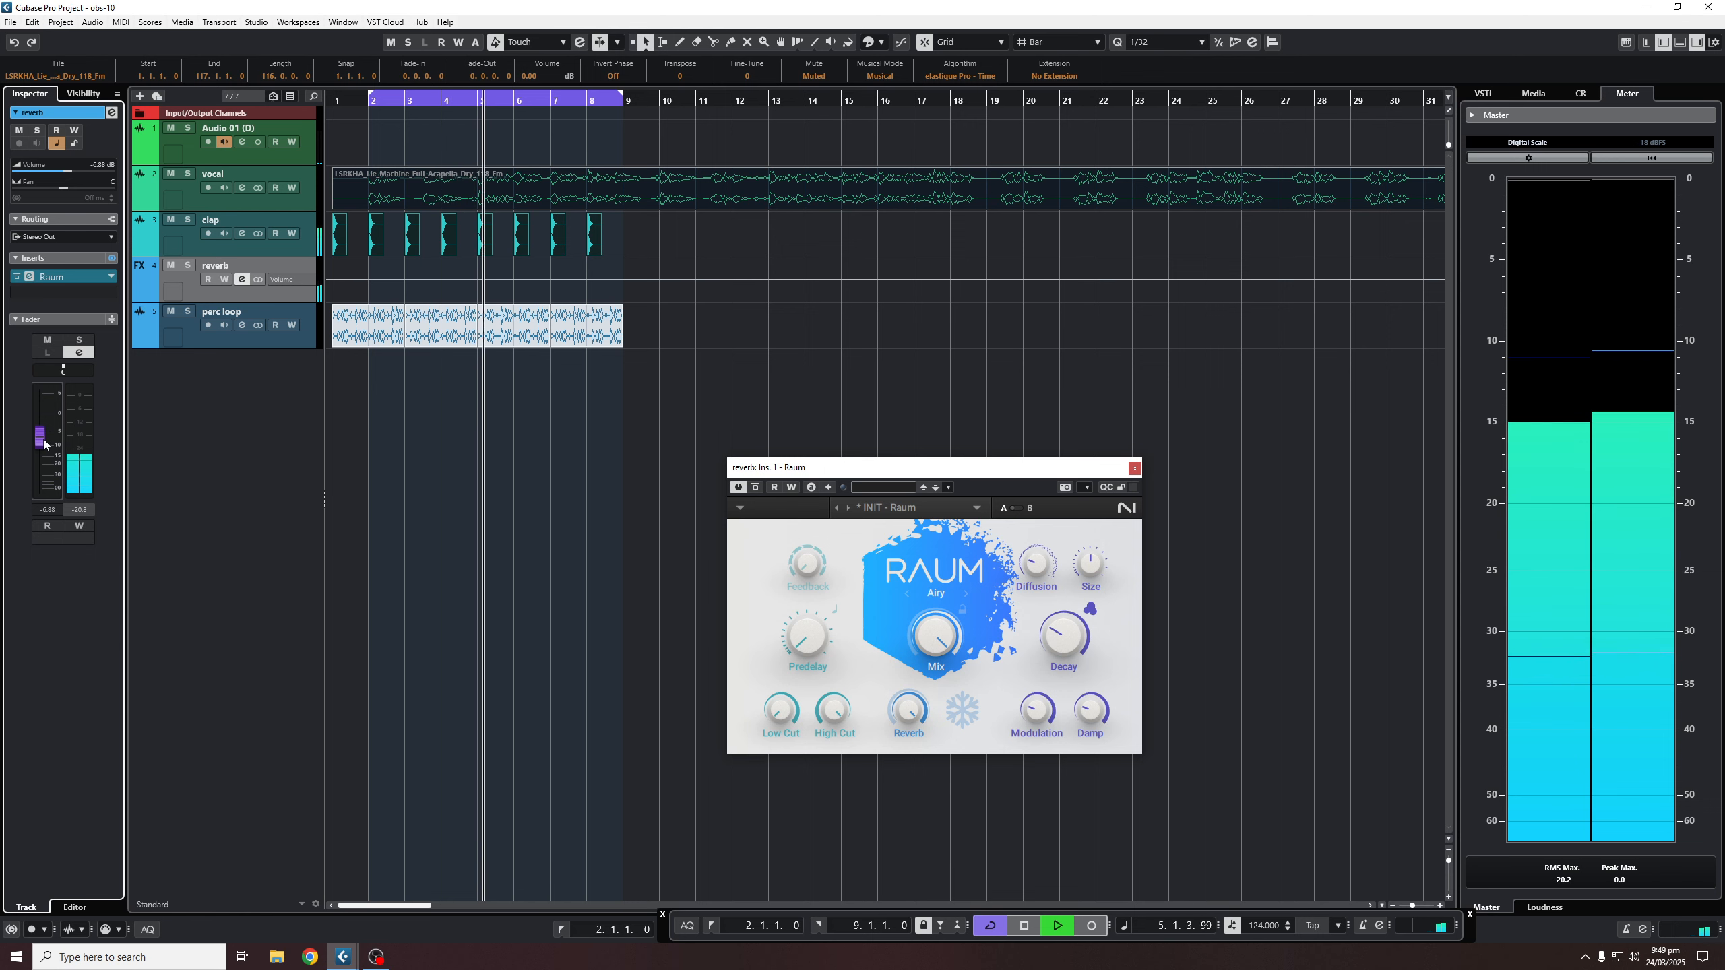
# - Briefly mute and unmute the reverb track, stop playback, and open its channel settings
pyautogui.click(171, 266)
pyautogui.click(171, 266)
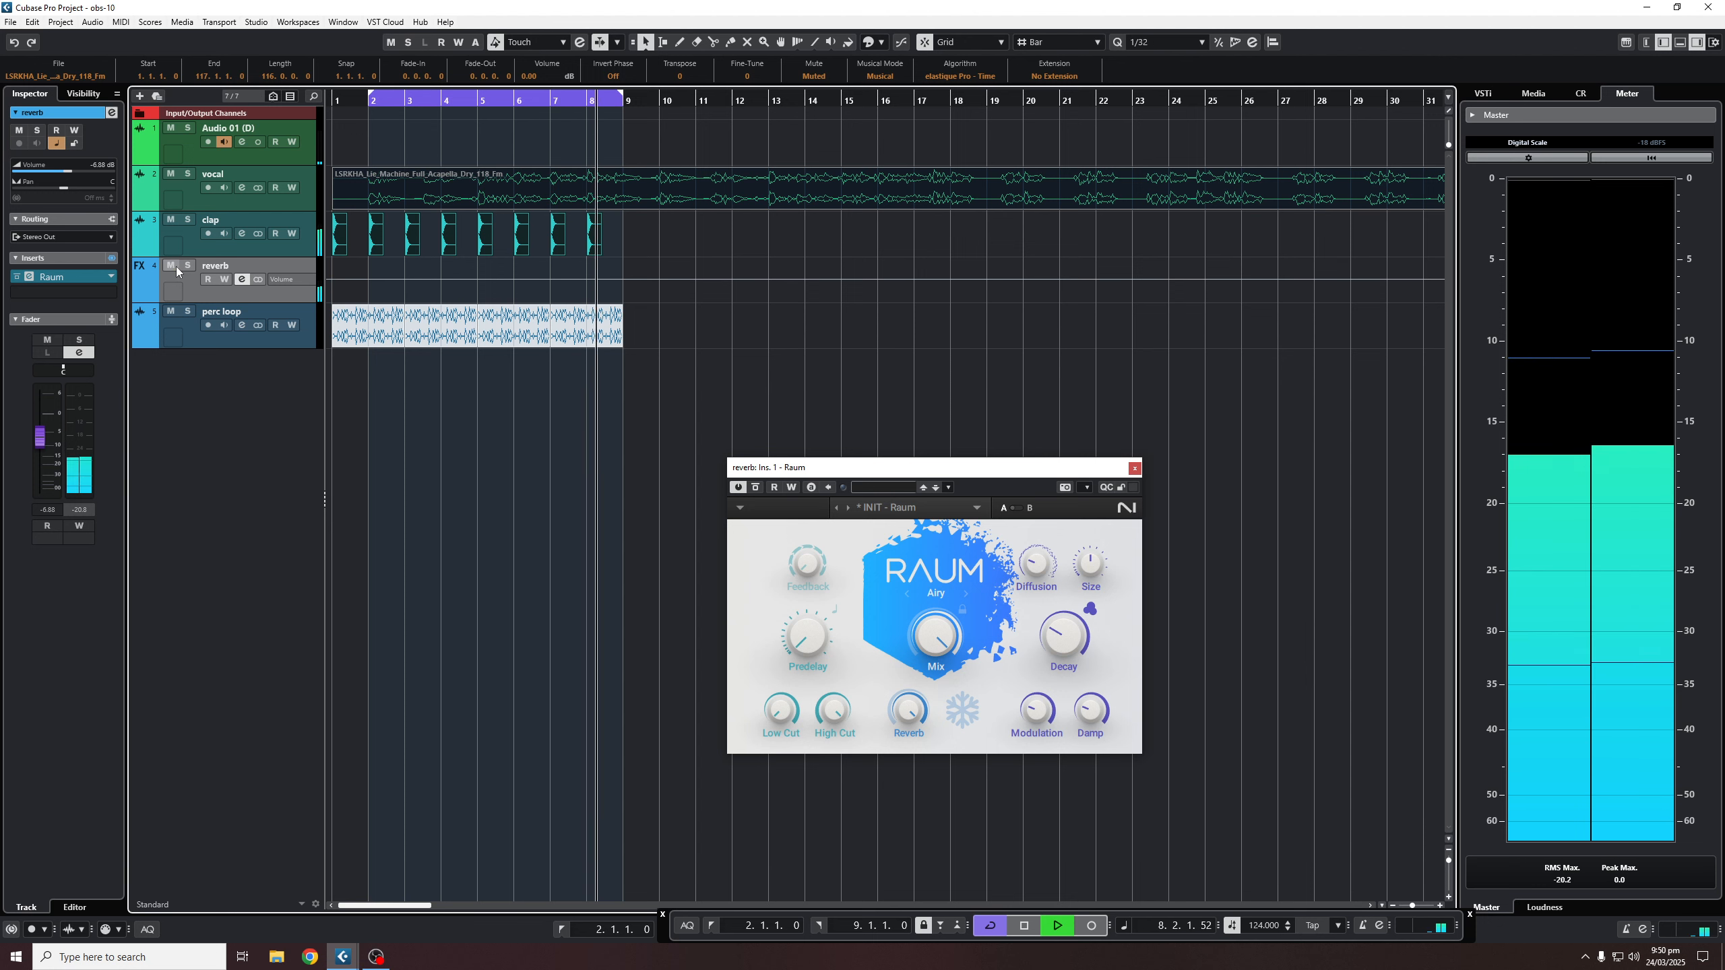
pyautogui.press('space')
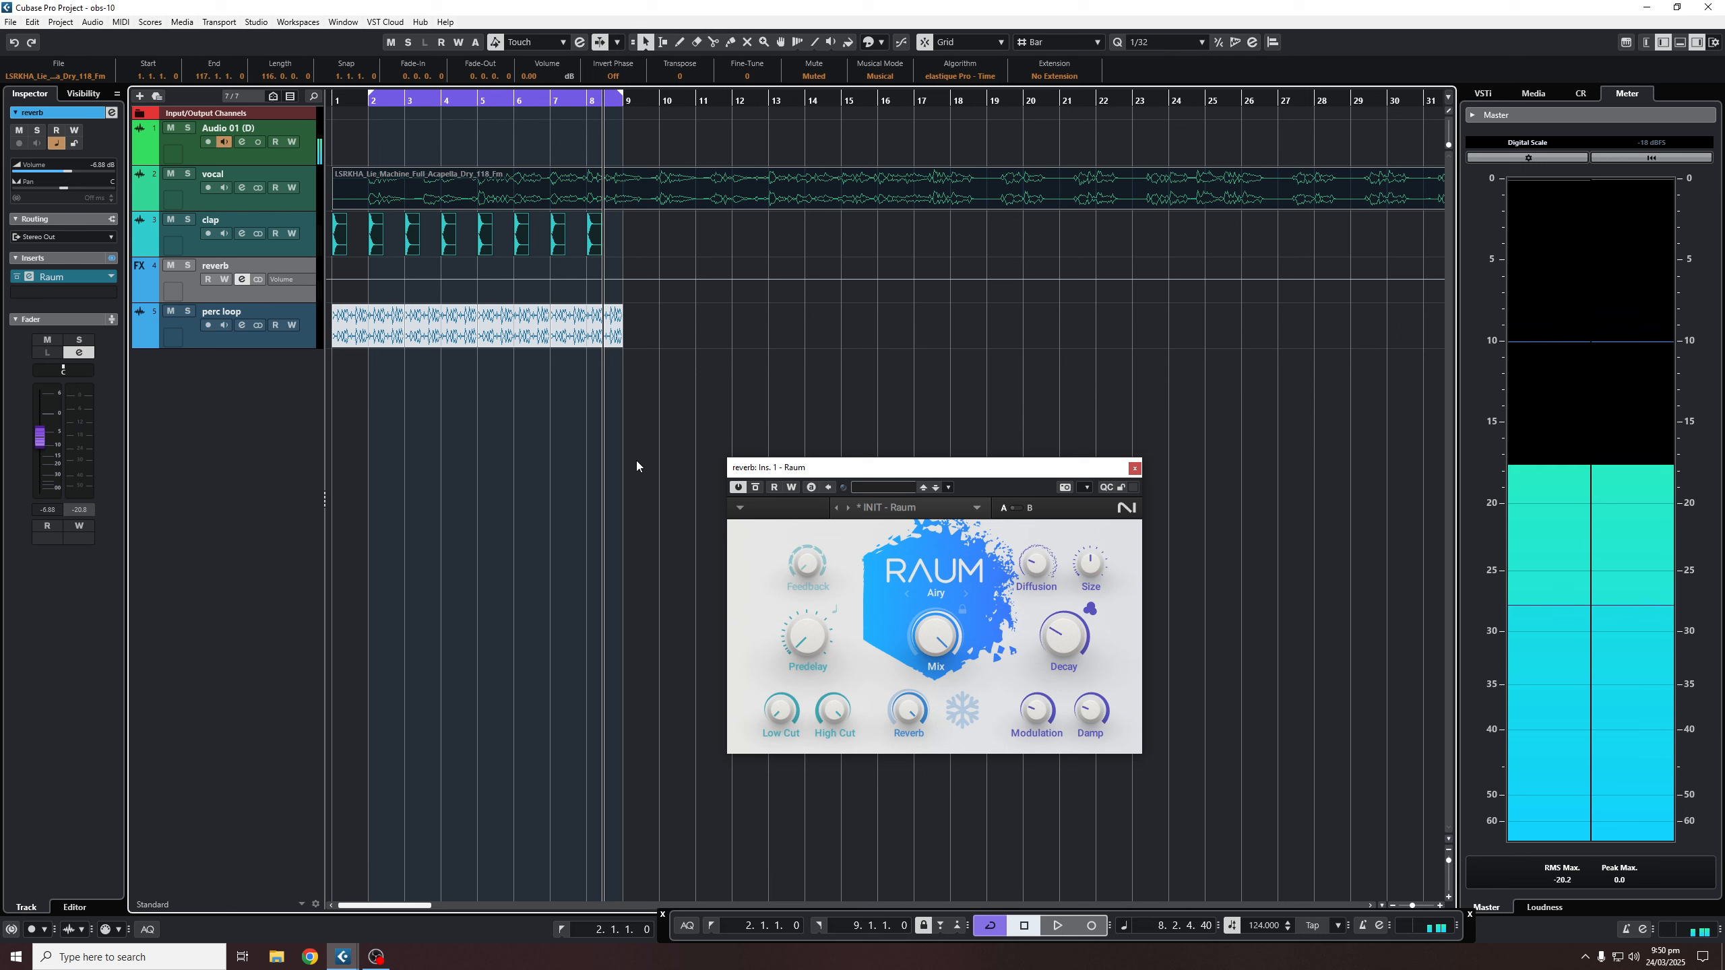
pyautogui.click(242, 281)
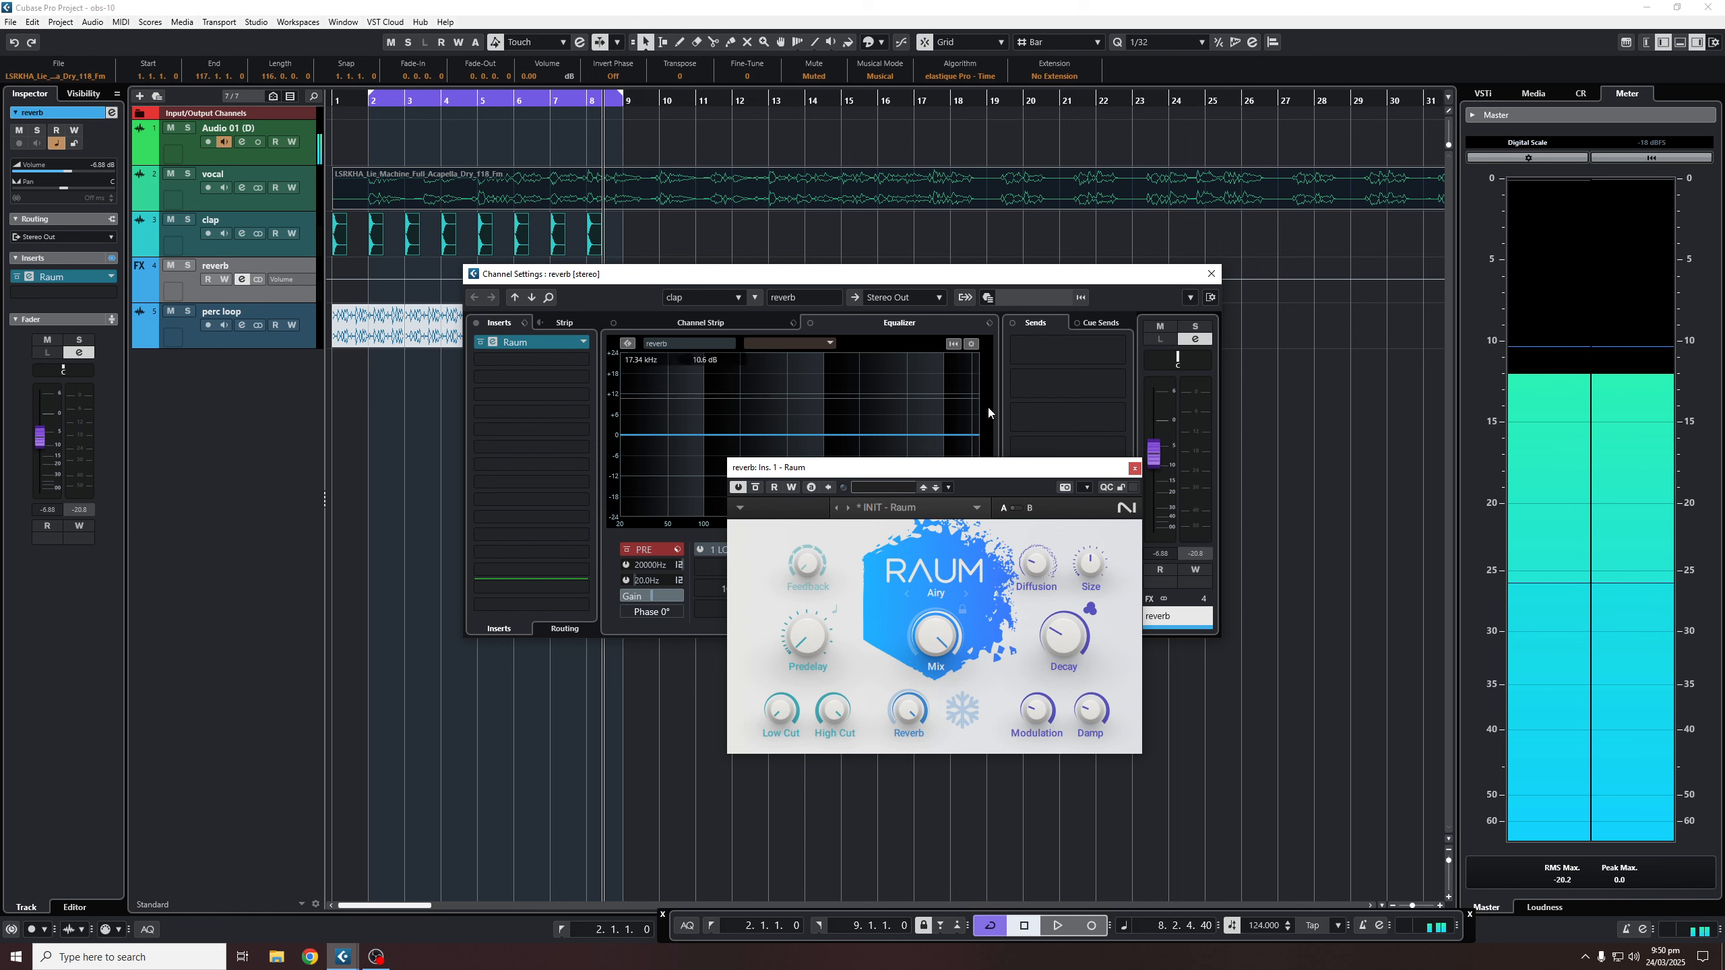
# - Close the Raum window and toggle the vocal event's mute with the Mute tool
pyautogui.click(1135, 470)
pyautogui.rightClick(841, 225)
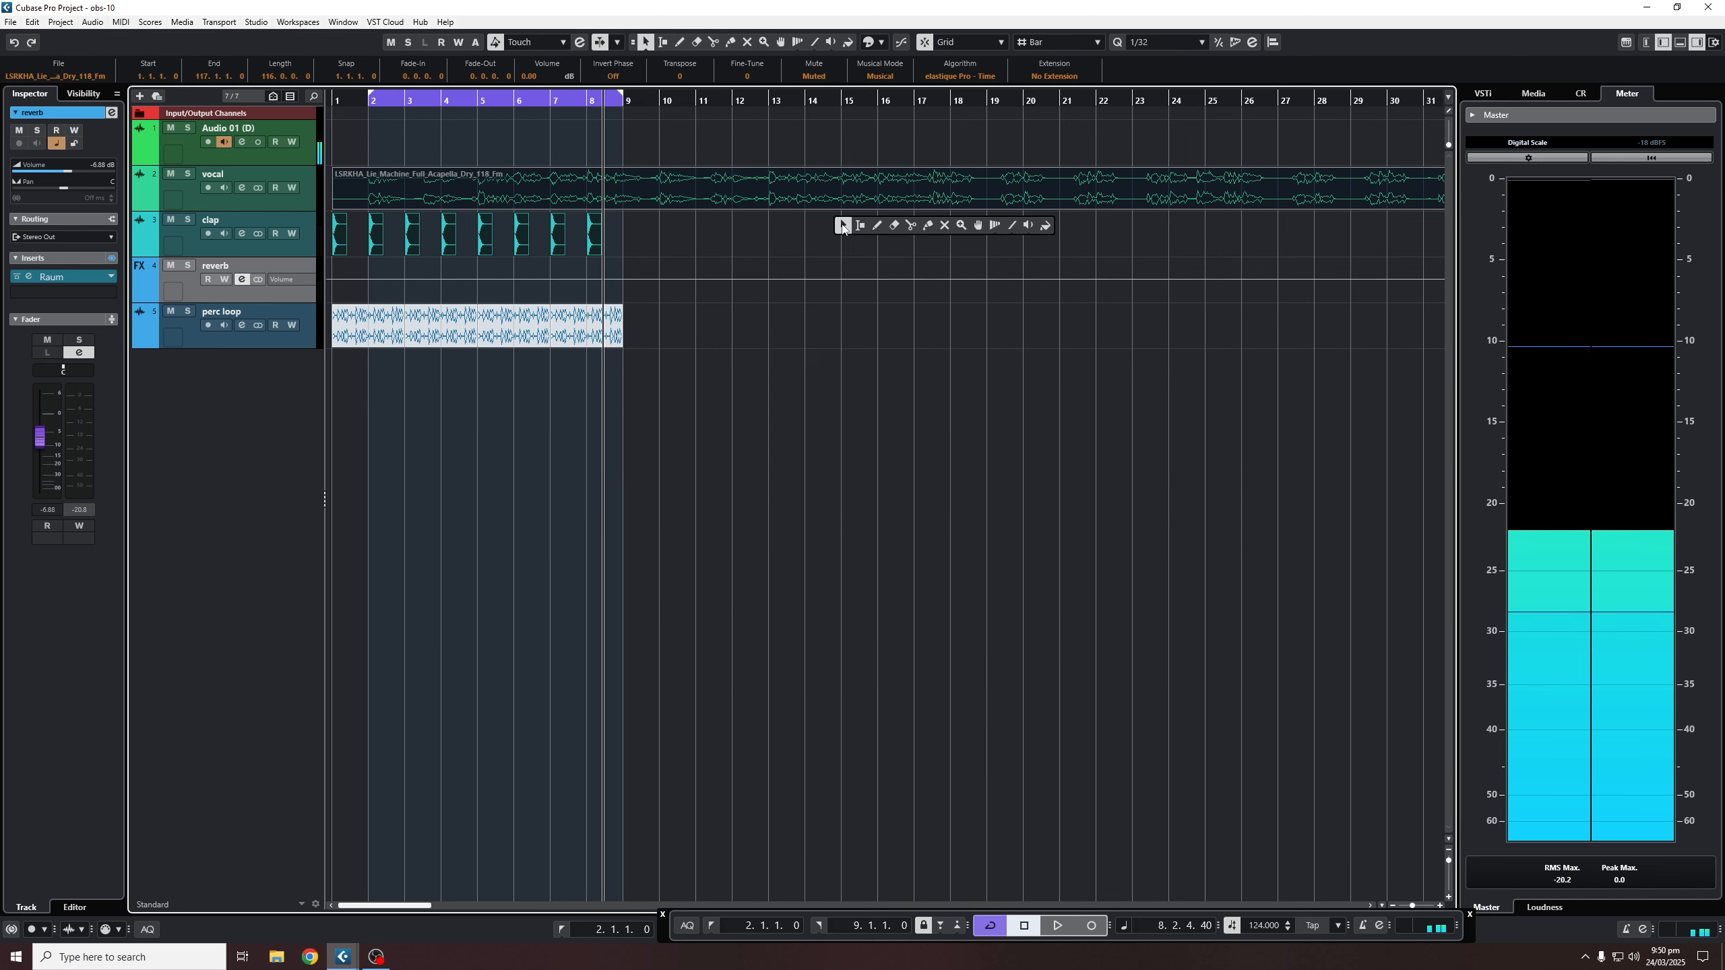
pyautogui.click(944, 226)
pyautogui.click(769, 206)
pyautogui.rightClick(746, 231)
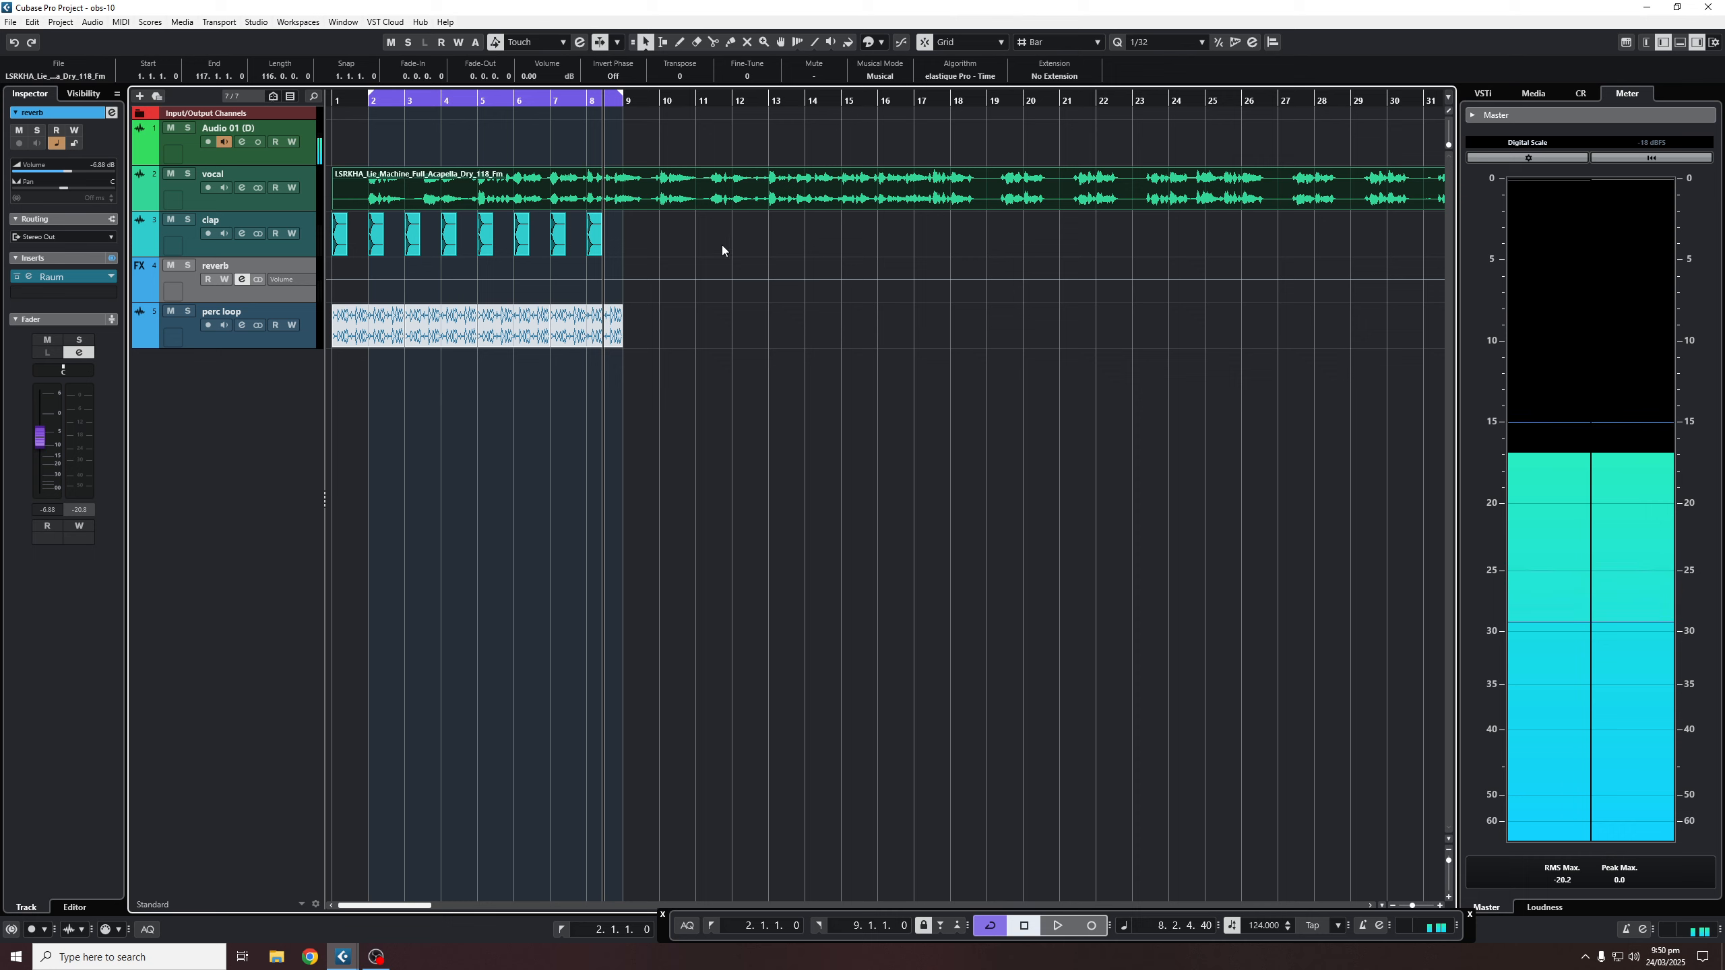
# - Marquee-mute the vocal and clap events, return to Object Selection, and replay the perc loop alone
pyautogui.rightClick(481, 393)
pyautogui.click(586, 388)
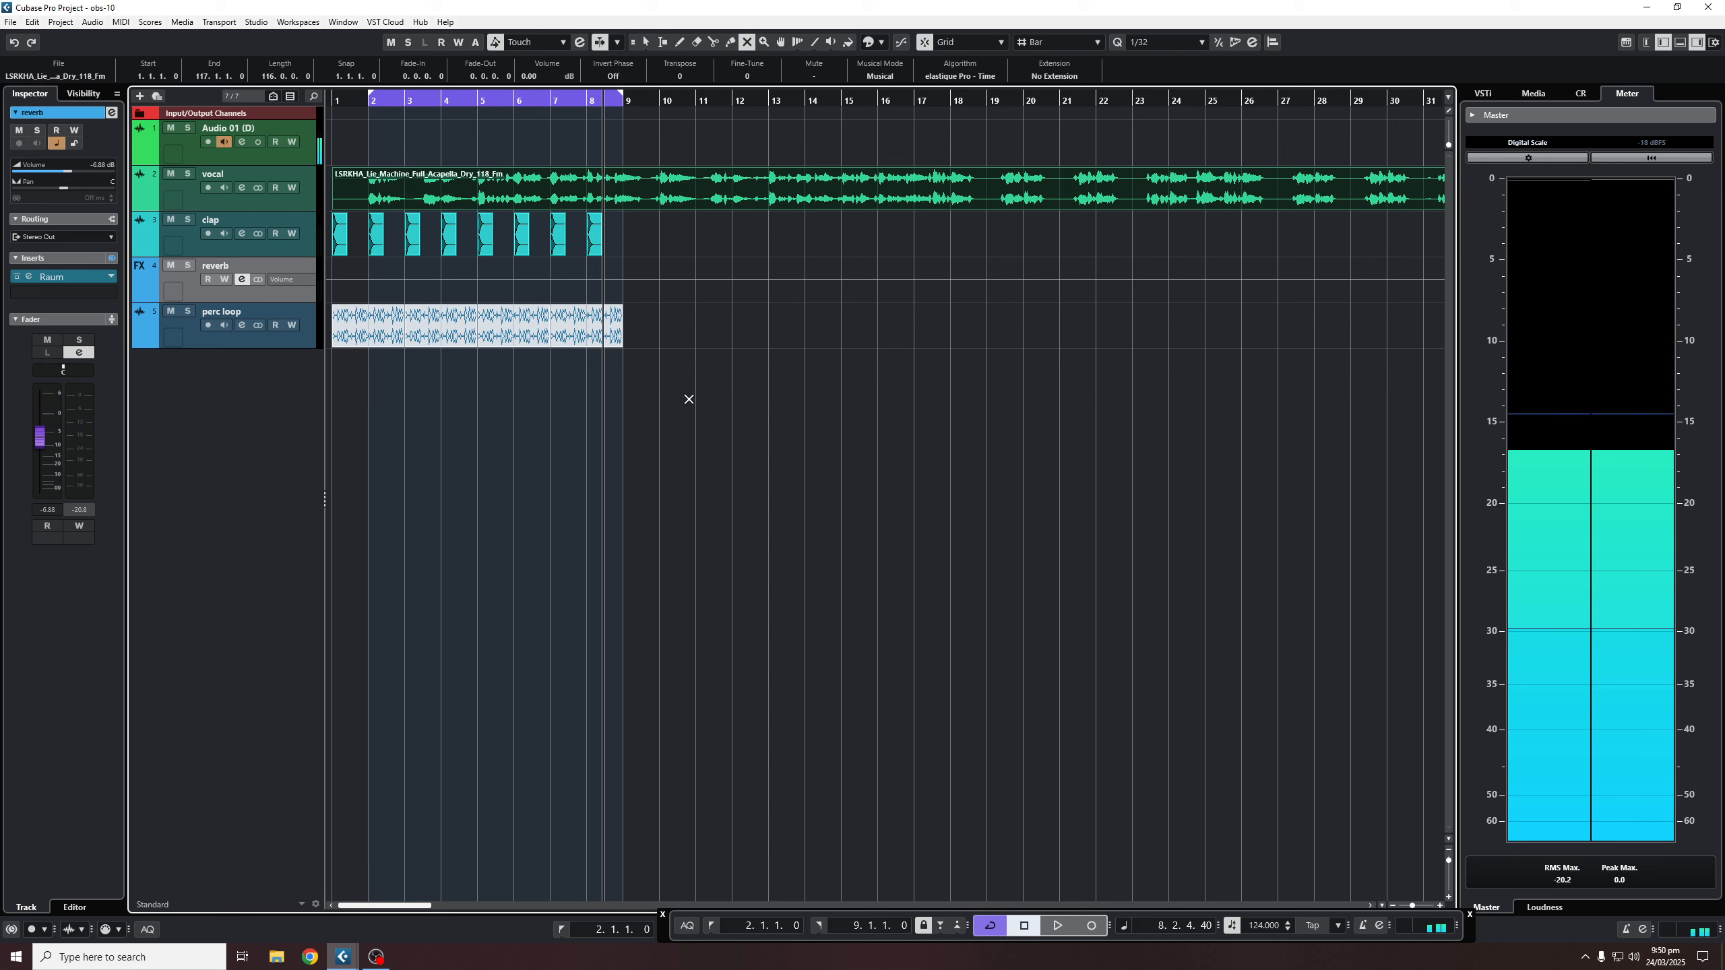
pyautogui.moveTo(720, 395); pyautogui.dragTo(367, 157)
pyautogui.press('1')
pyautogui.press('space')
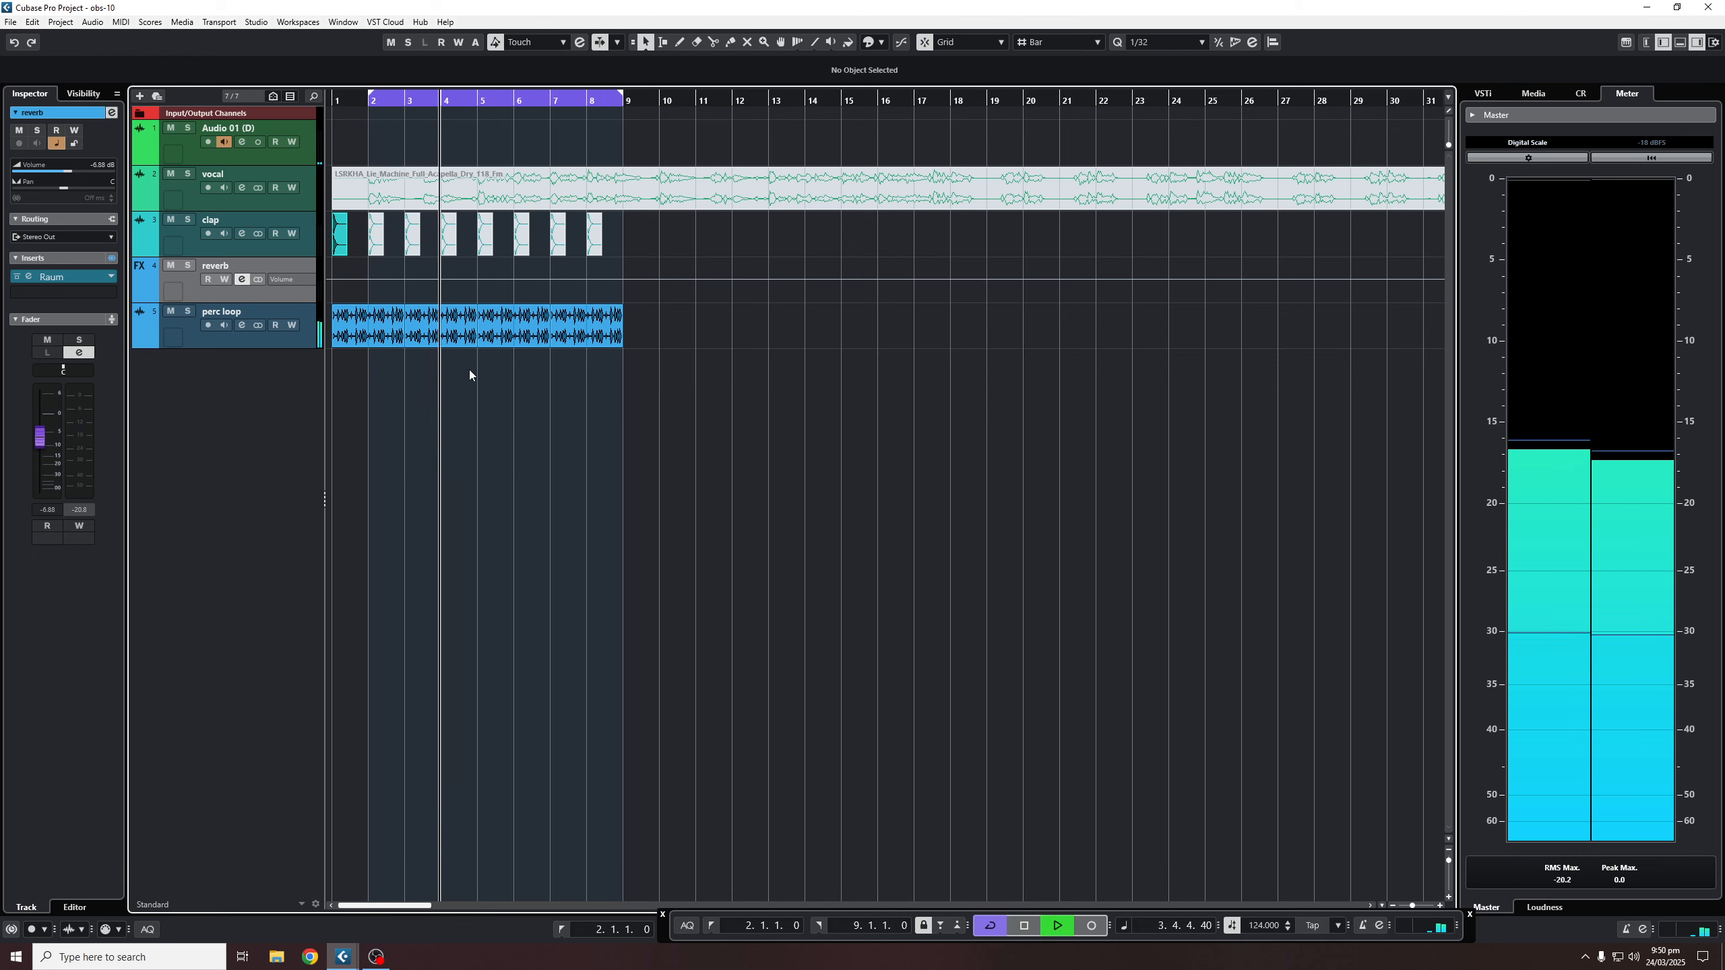
# - Route the perc loop's send slot 1 to the reverb FX track at -7.36 dB, enable it, and play
pyautogui.press('space')
pyautogui.click(241, 325)
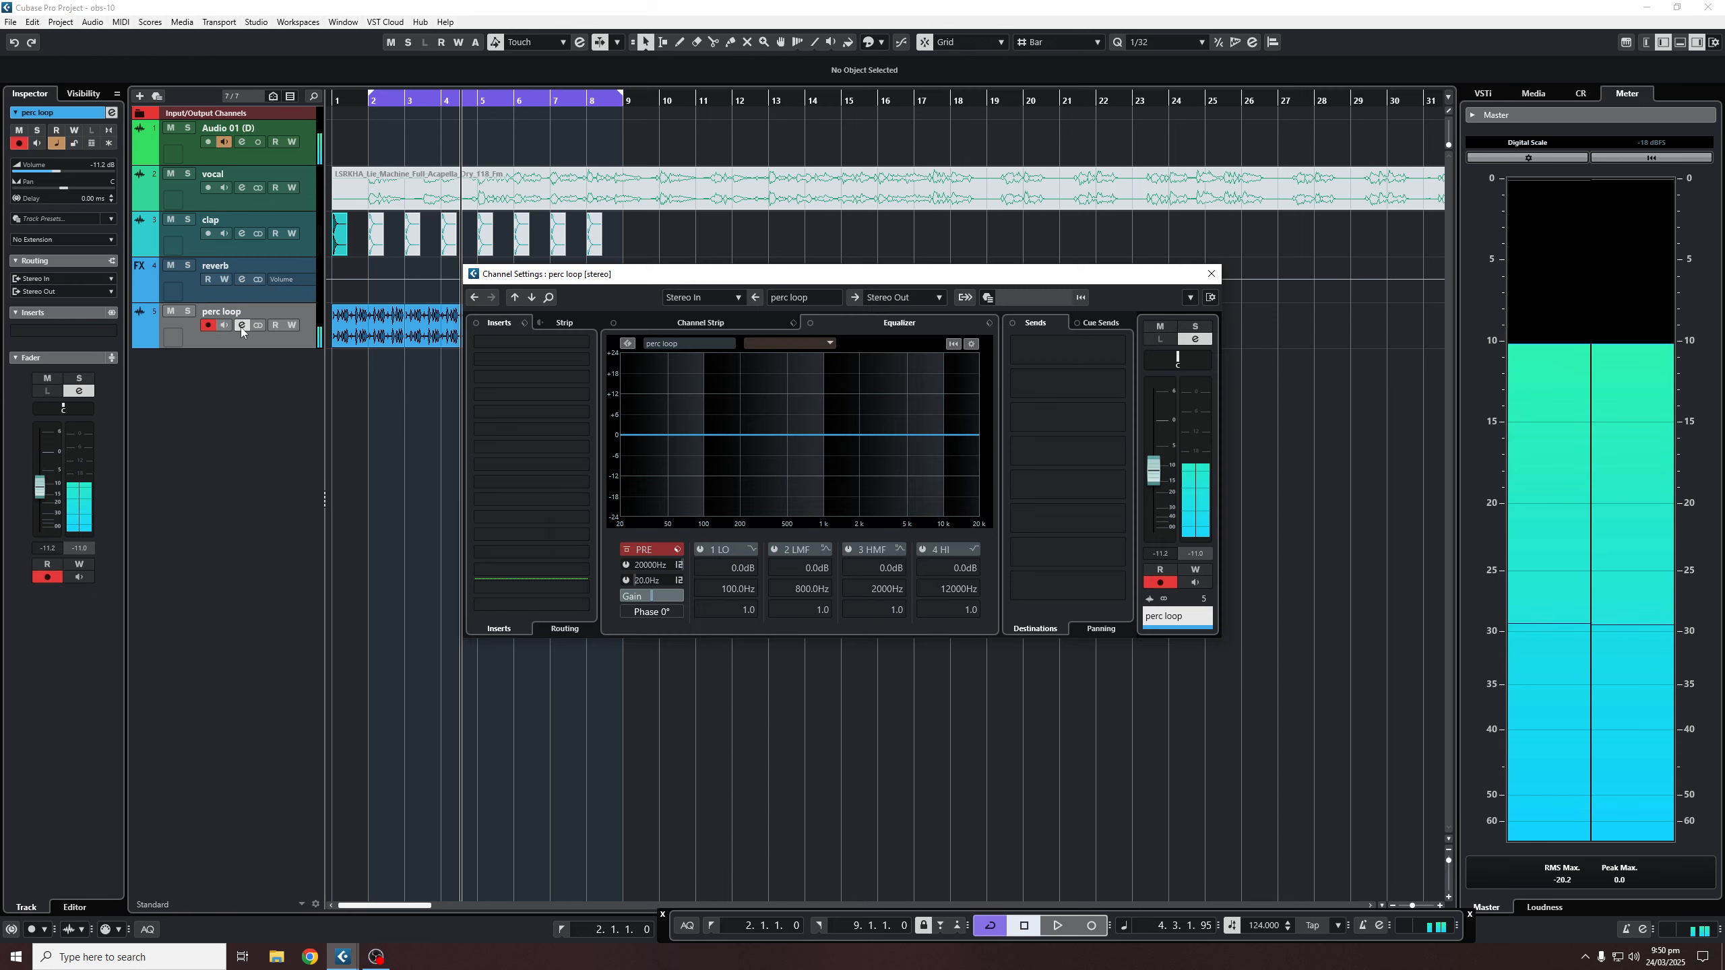
pyautogui.click(1028, 353)
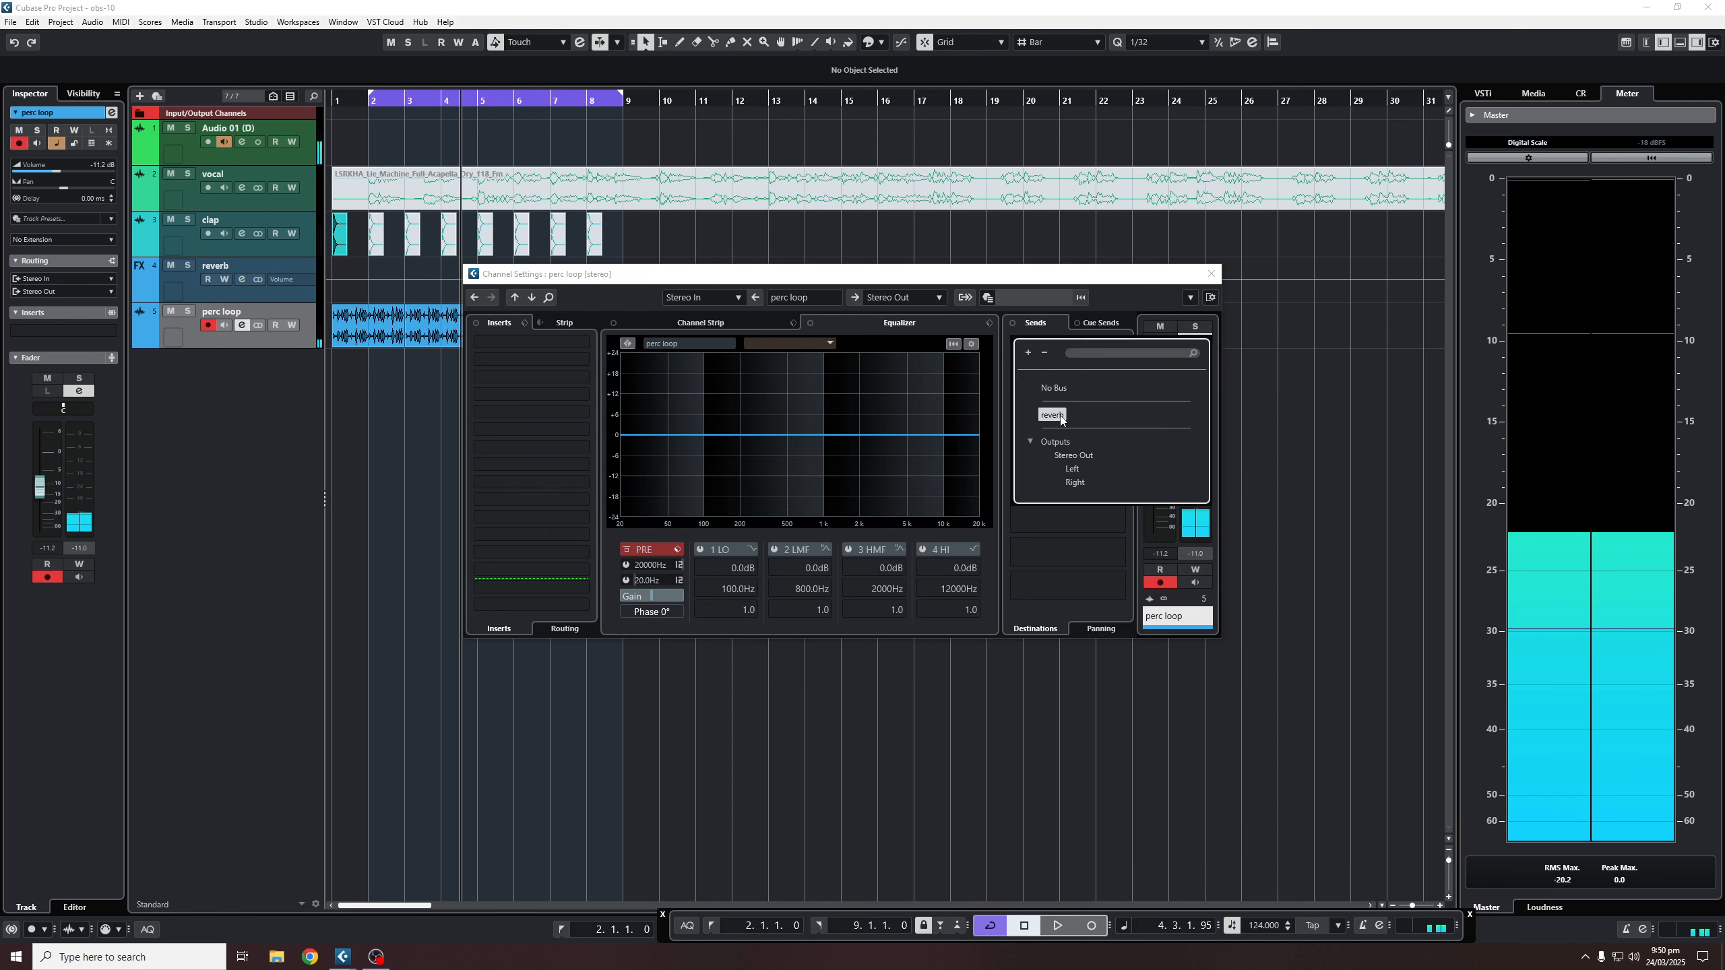
pyautogui.click(1041, 415)
pyautogui.click(1017, 342)
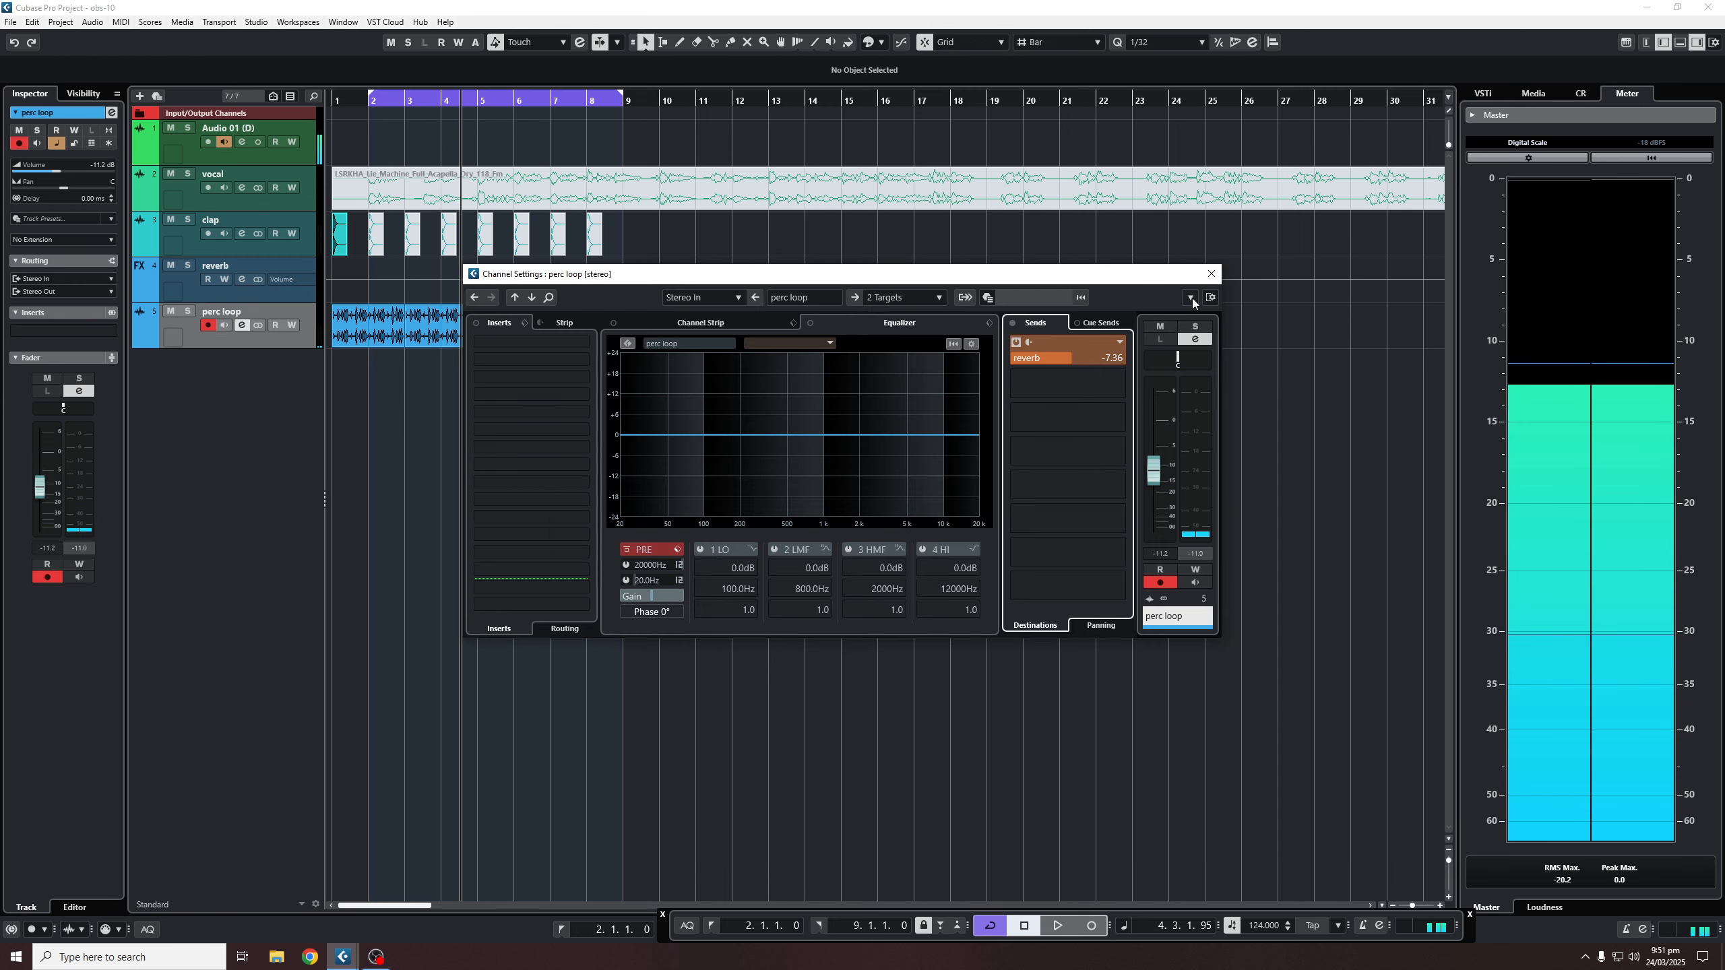
pyautogui.press('space')
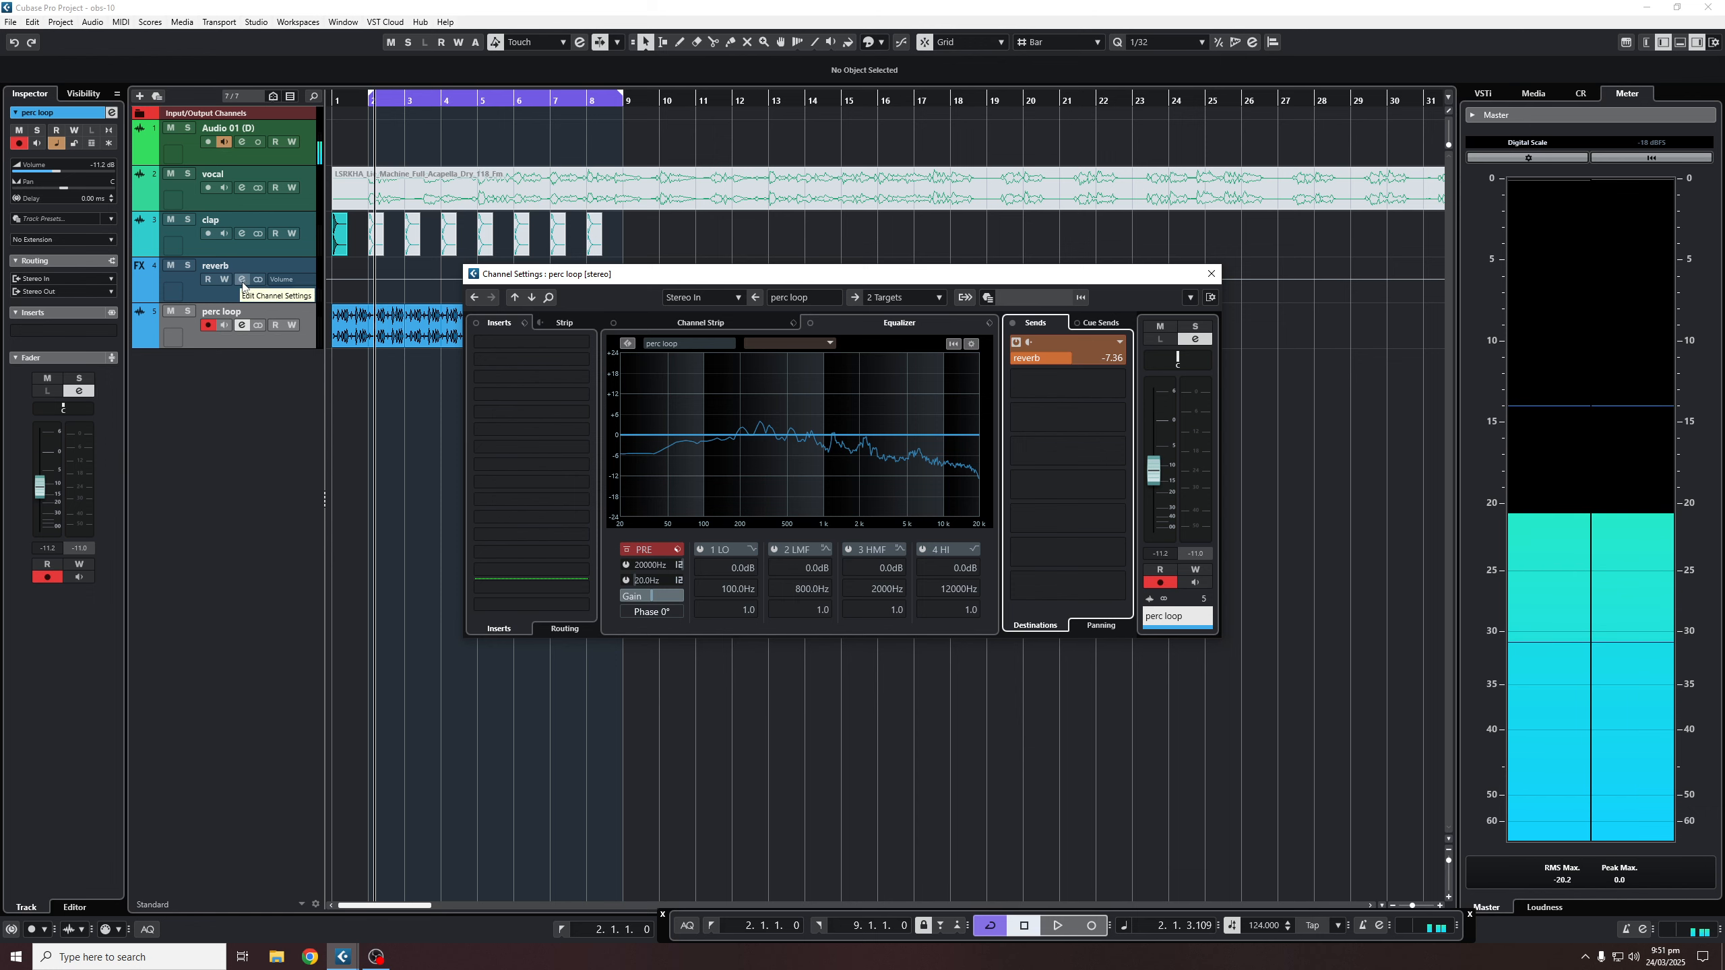
# - Load the Frequency EQ into the reverb track's second insert, after Raum
pyautogui.click(1211, 273)
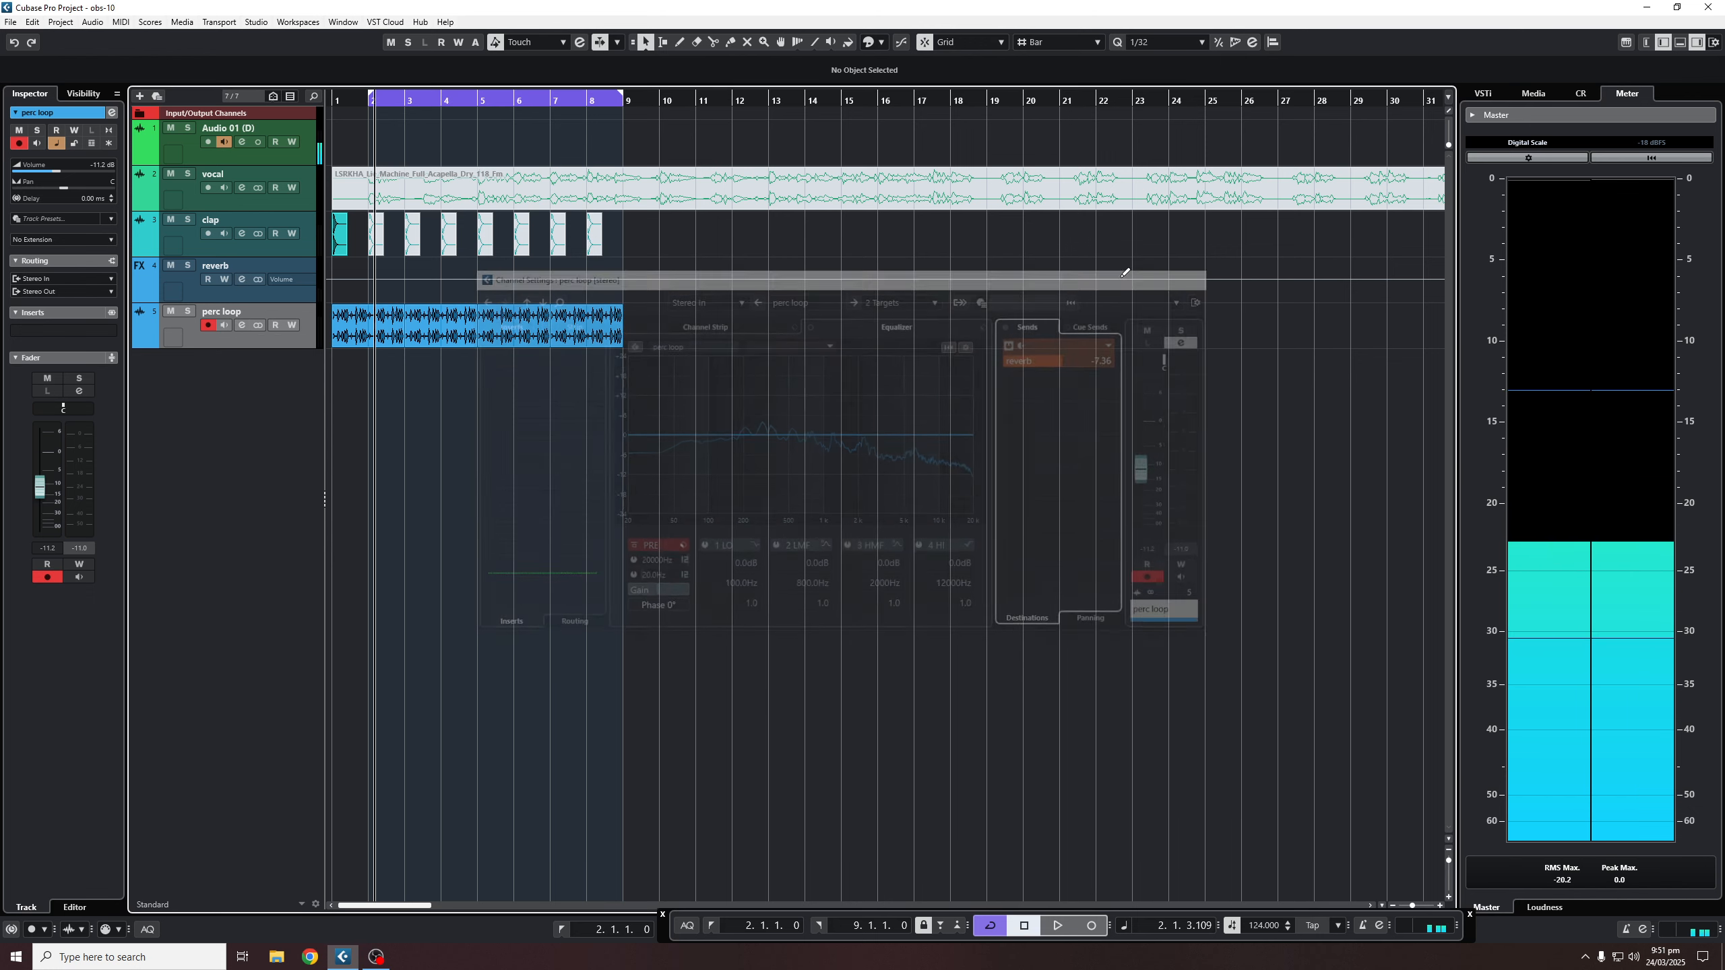
pyautogui.click(242, 279)
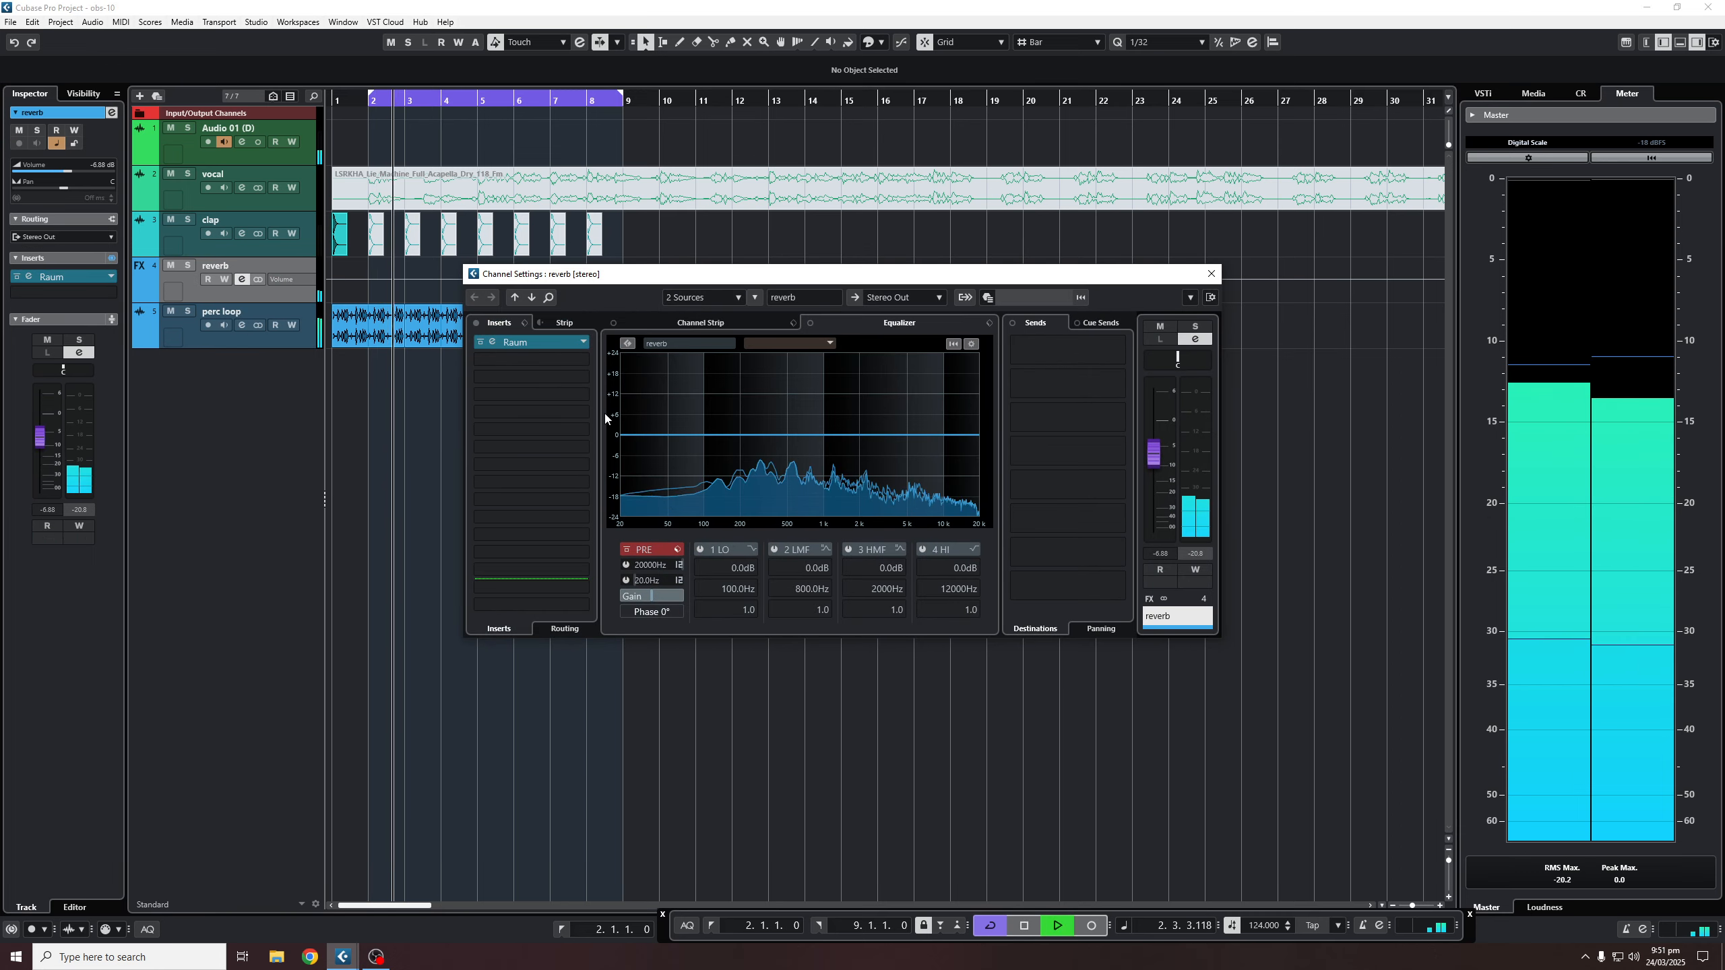
pyautogui.click(542, 365)
pyautogui.write('fre')
pyautogui.click(541, 413)
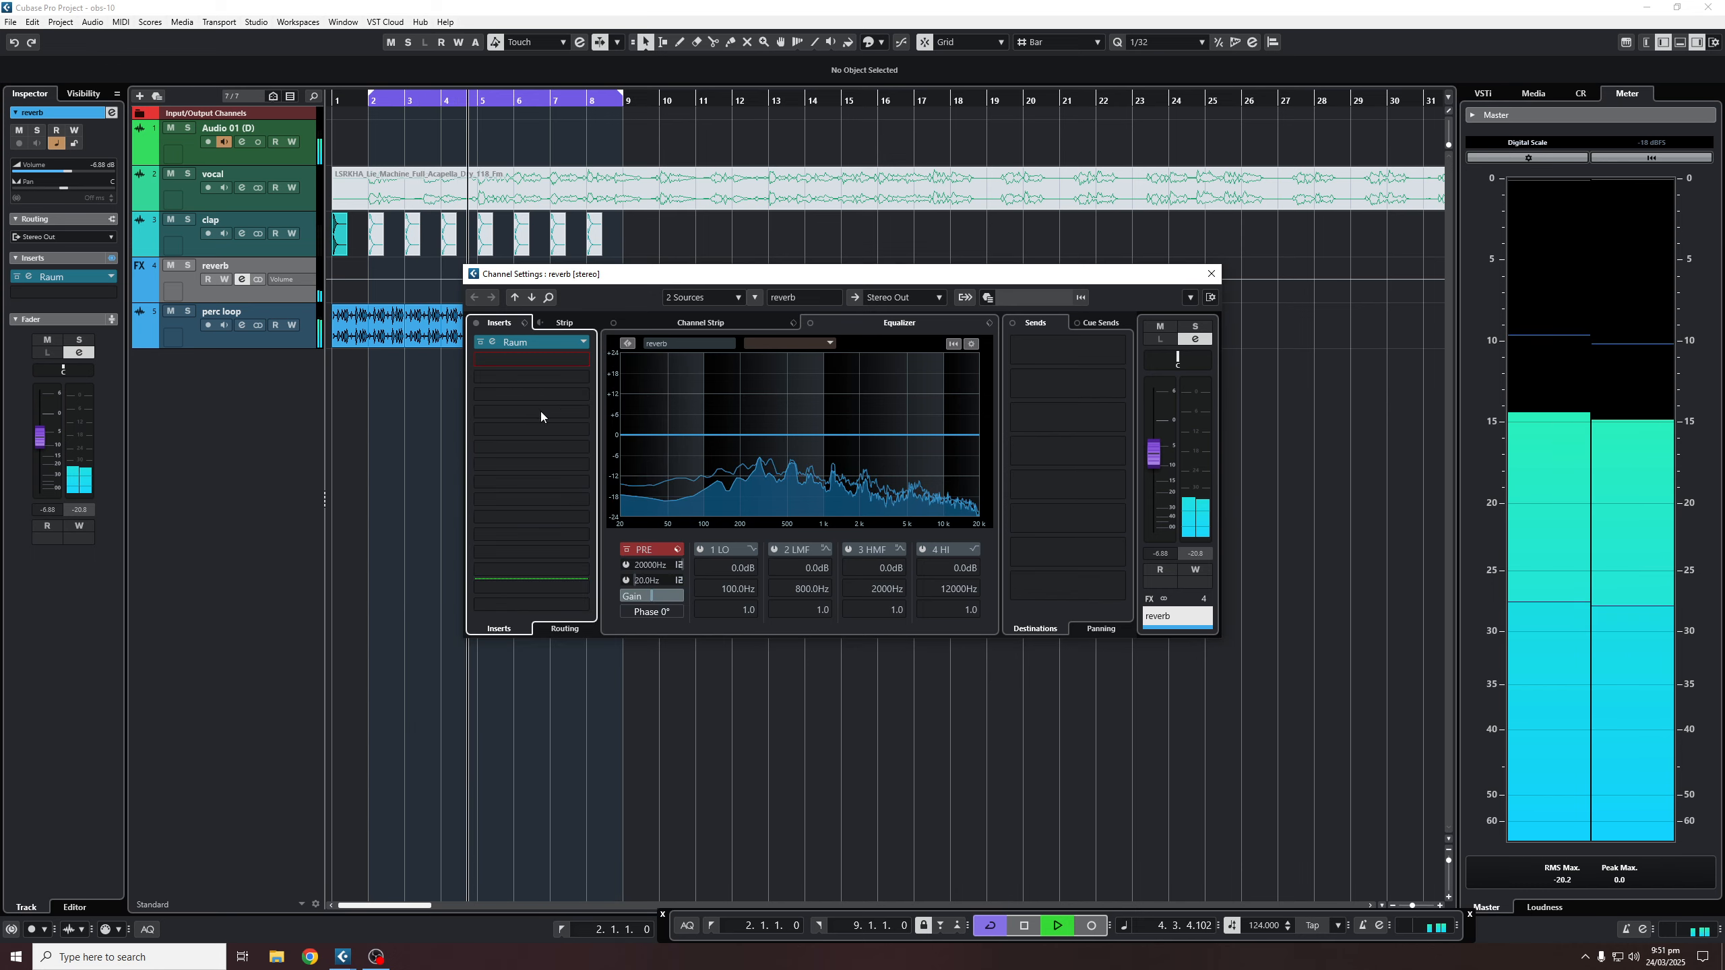
# - Make Frequency band 1 a Cut 96 low cut at 672 Hz and lower band 6 to 3.2 dB
pyautogui.click(635, 569)
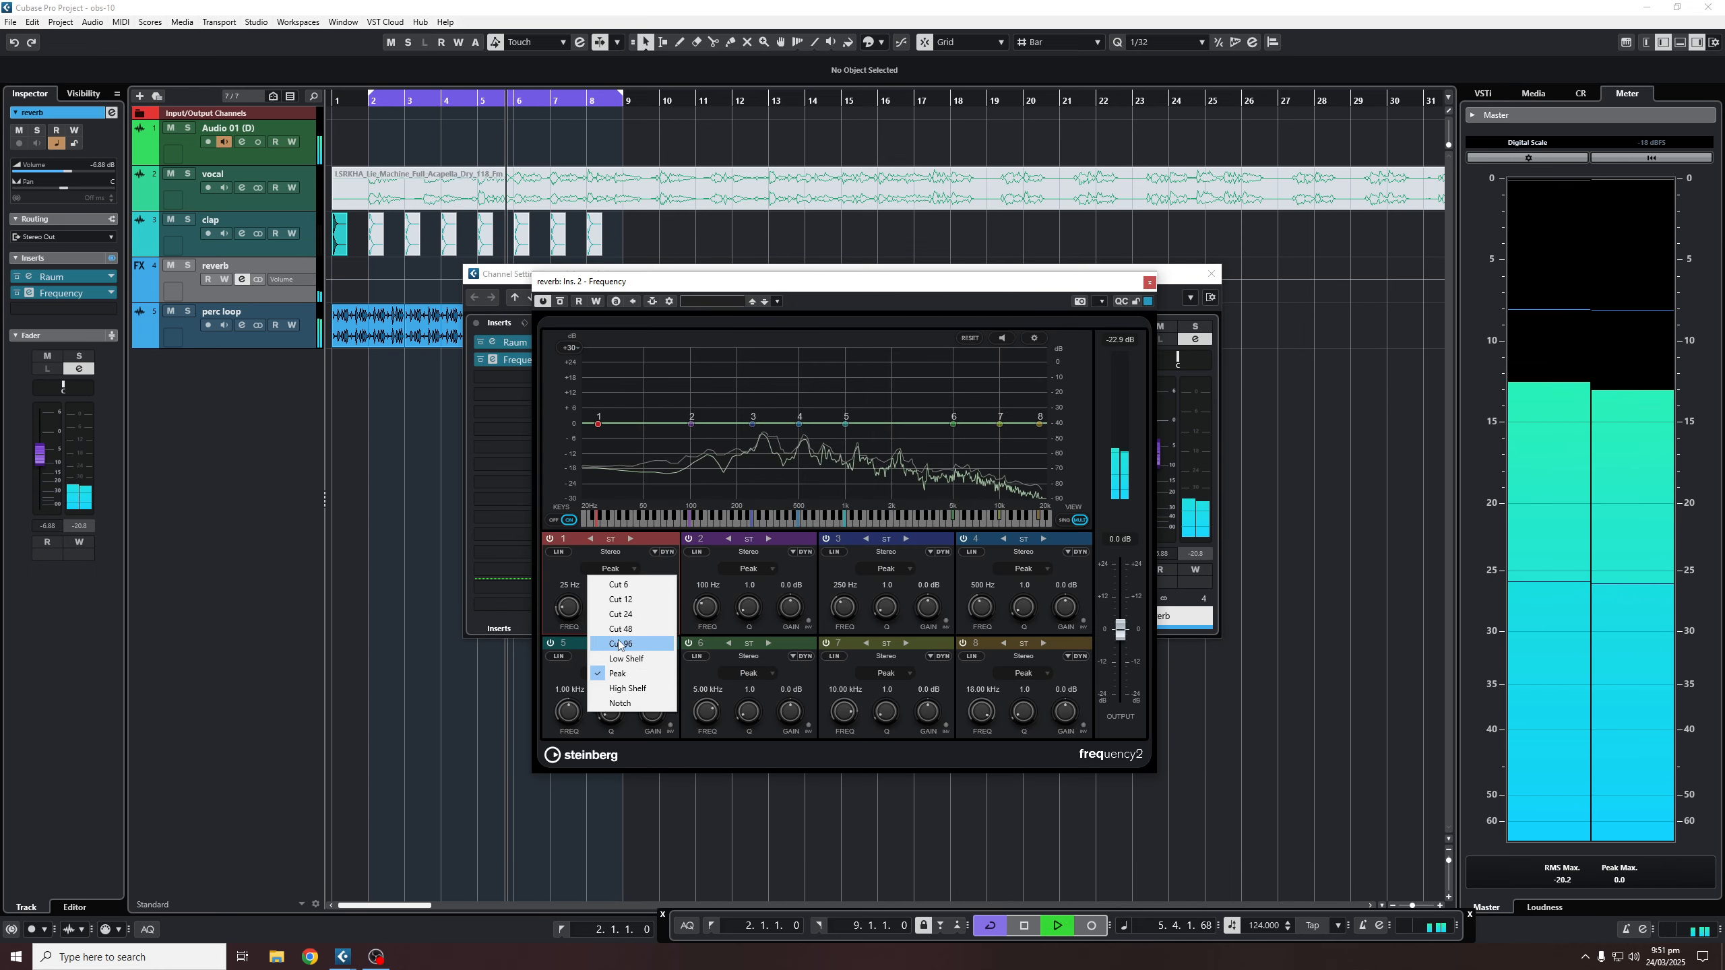
pyautogui.click(611, 658)
pyautogui.moveTo(600, 430); pyautogui.dragTo(821, 430)
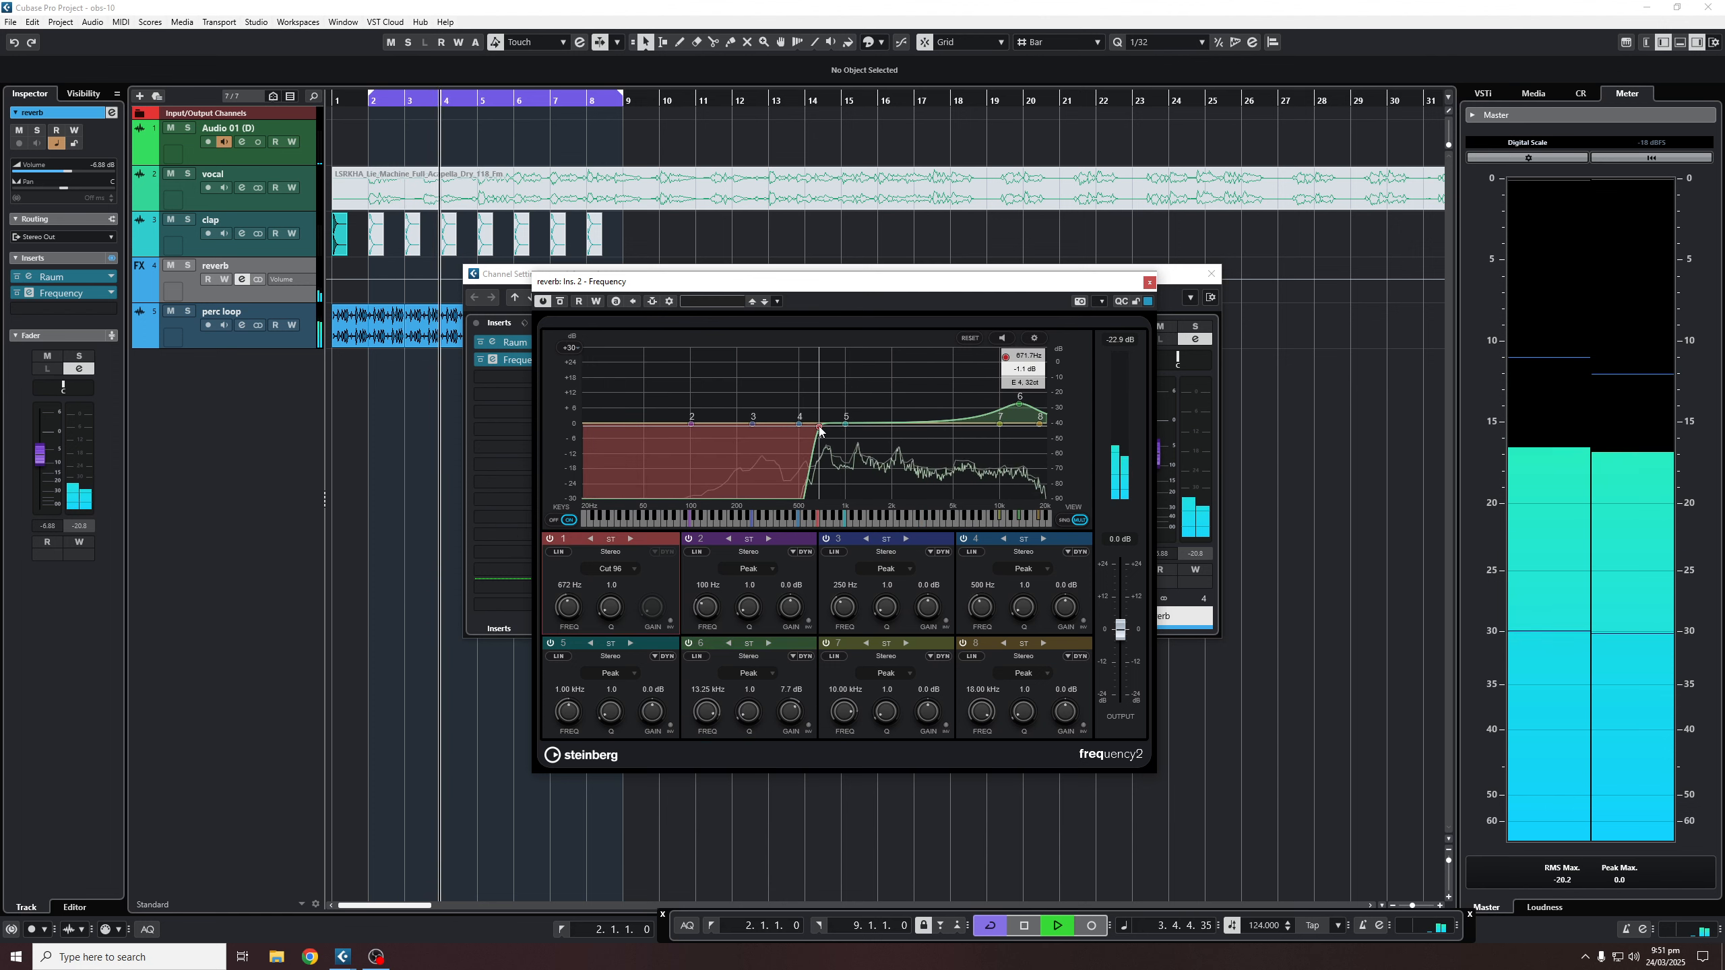
pyautogui.moveTo(1021, 411); pyautogui.dragTo(1017, 421)
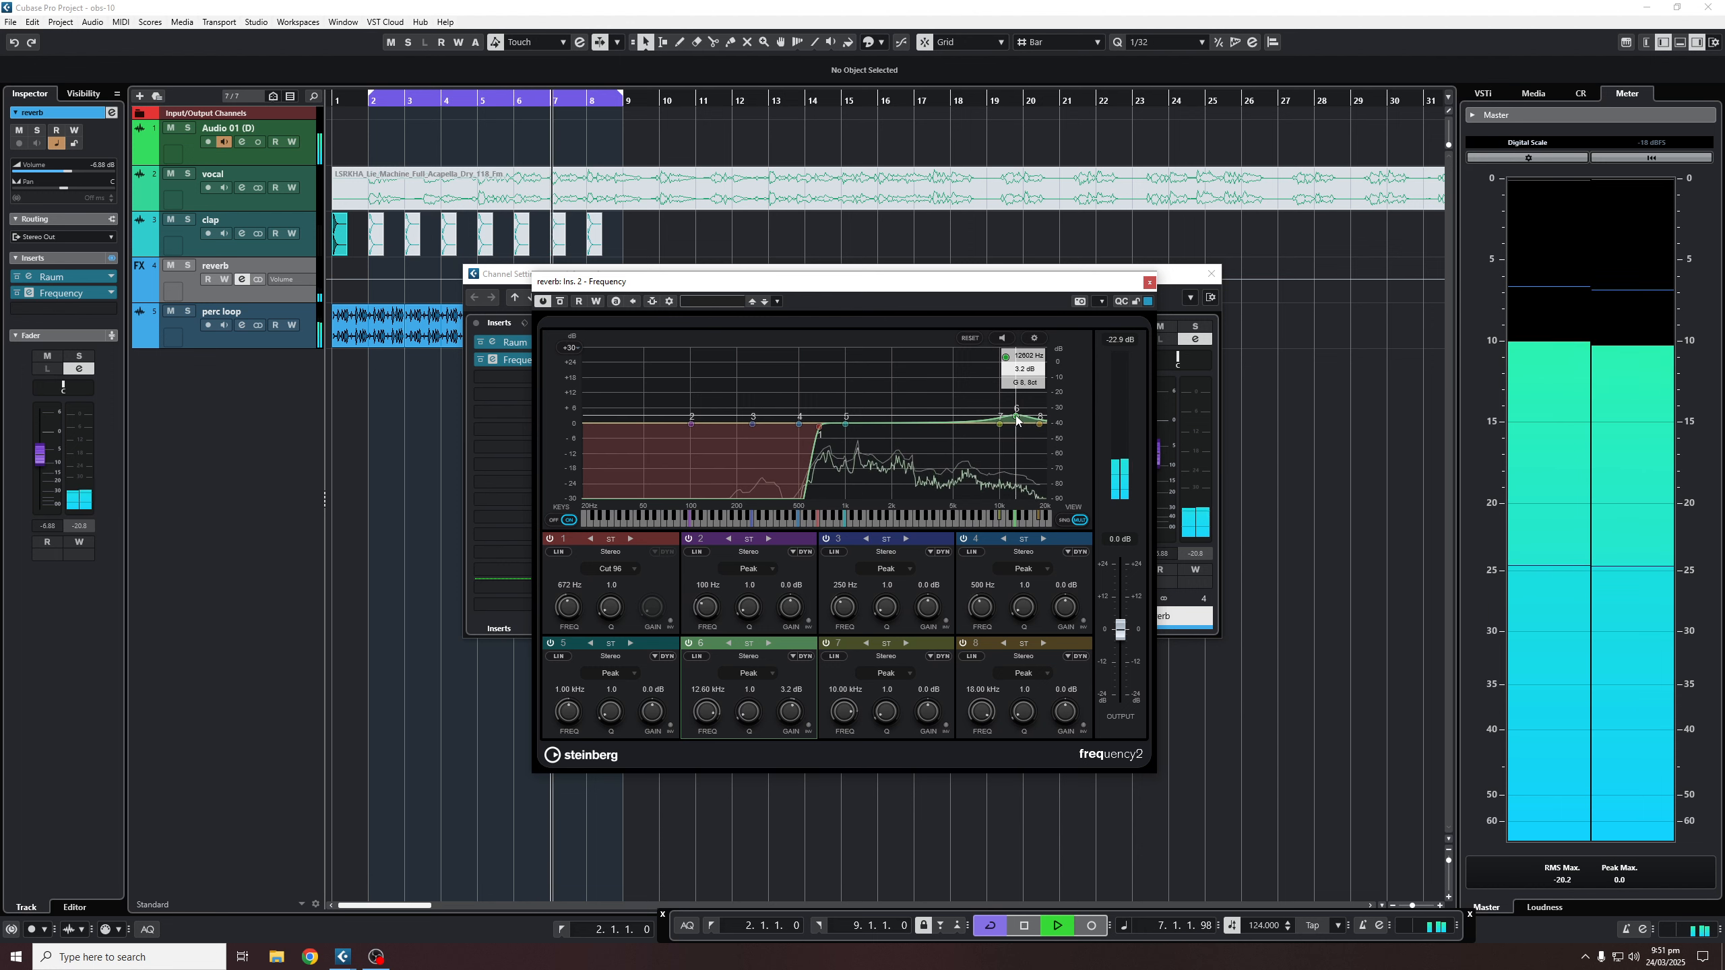
# - Load RoomWorks into the reverb track's third insert and set its low input filter to 55 Hz
pyautogui.click(1149, 281)
pyautogui.click(488, 378)
pyautogui.write('r')
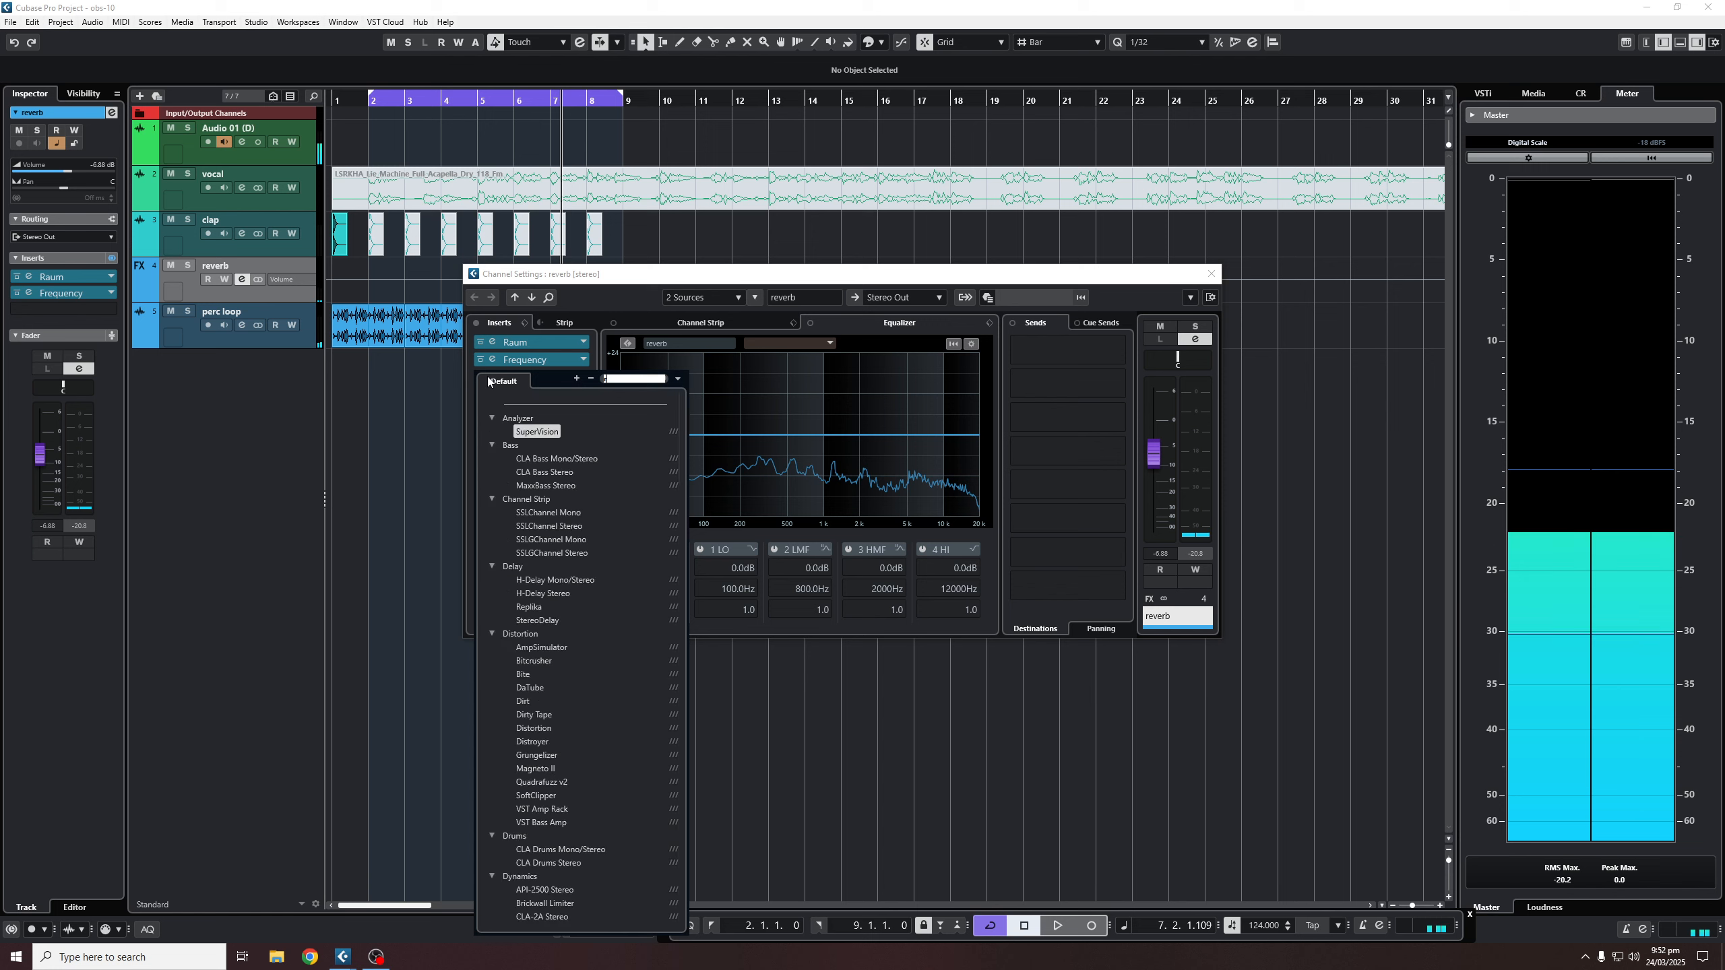
pyautogui.write('oo')
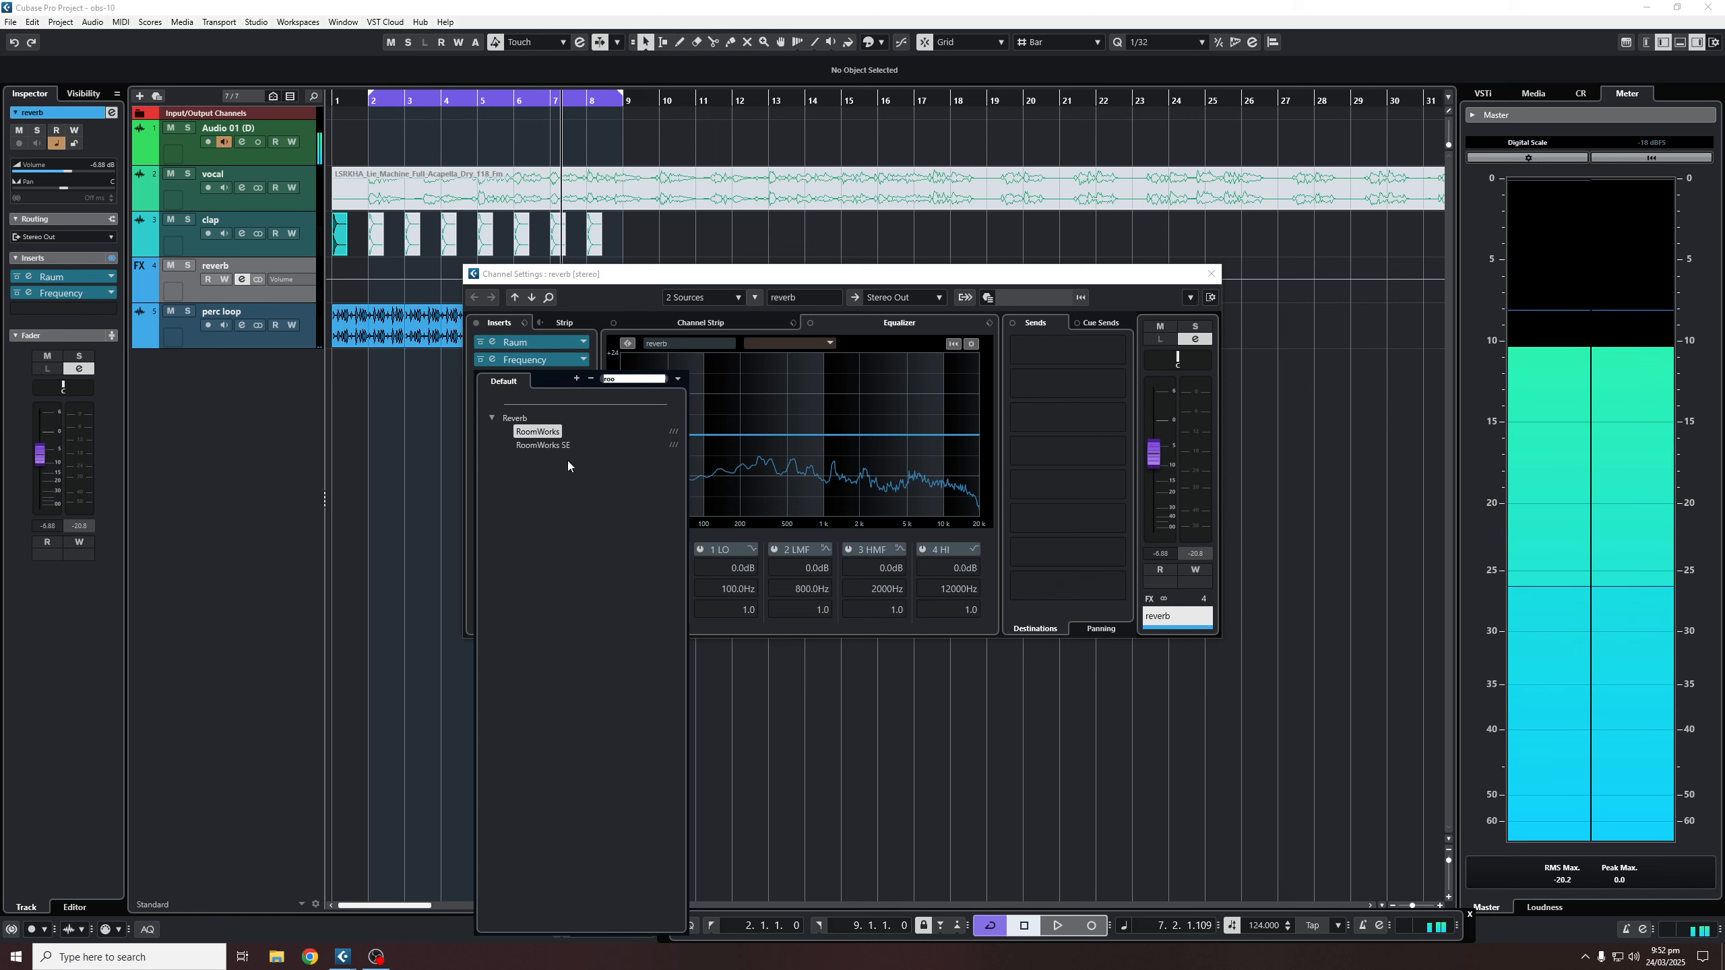
pyautogui.click(538, 431)
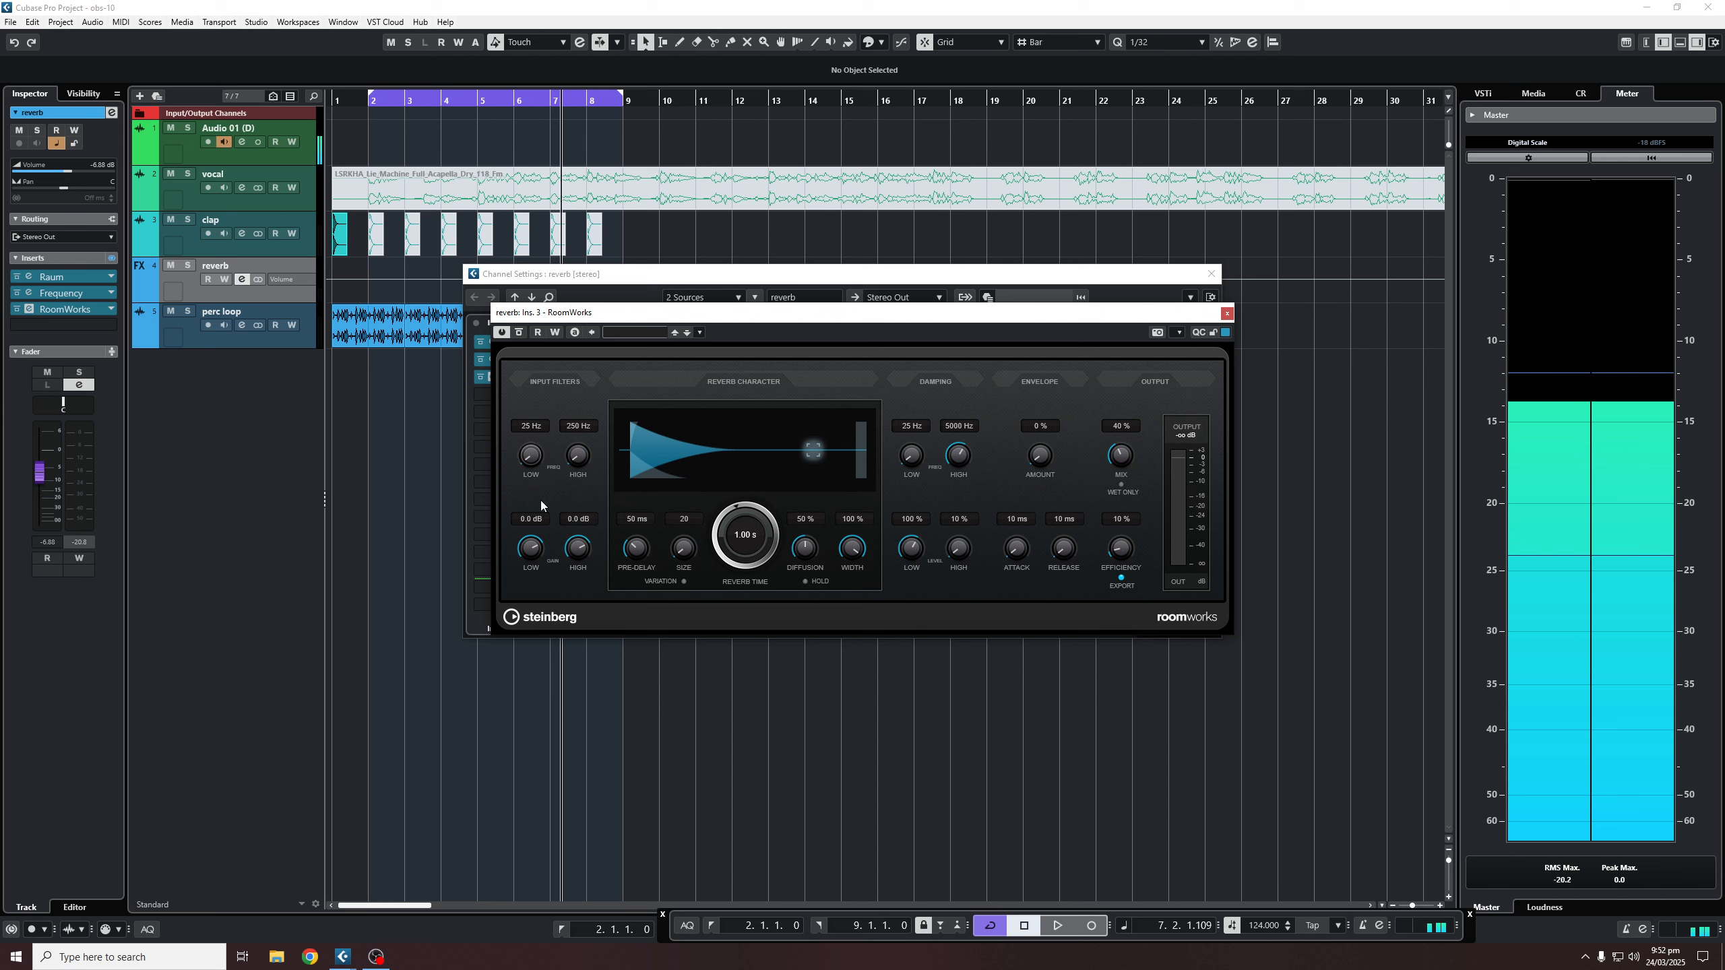
pyautogui.moveTo(578, 459); pyautogui.dragTo(536, 452)
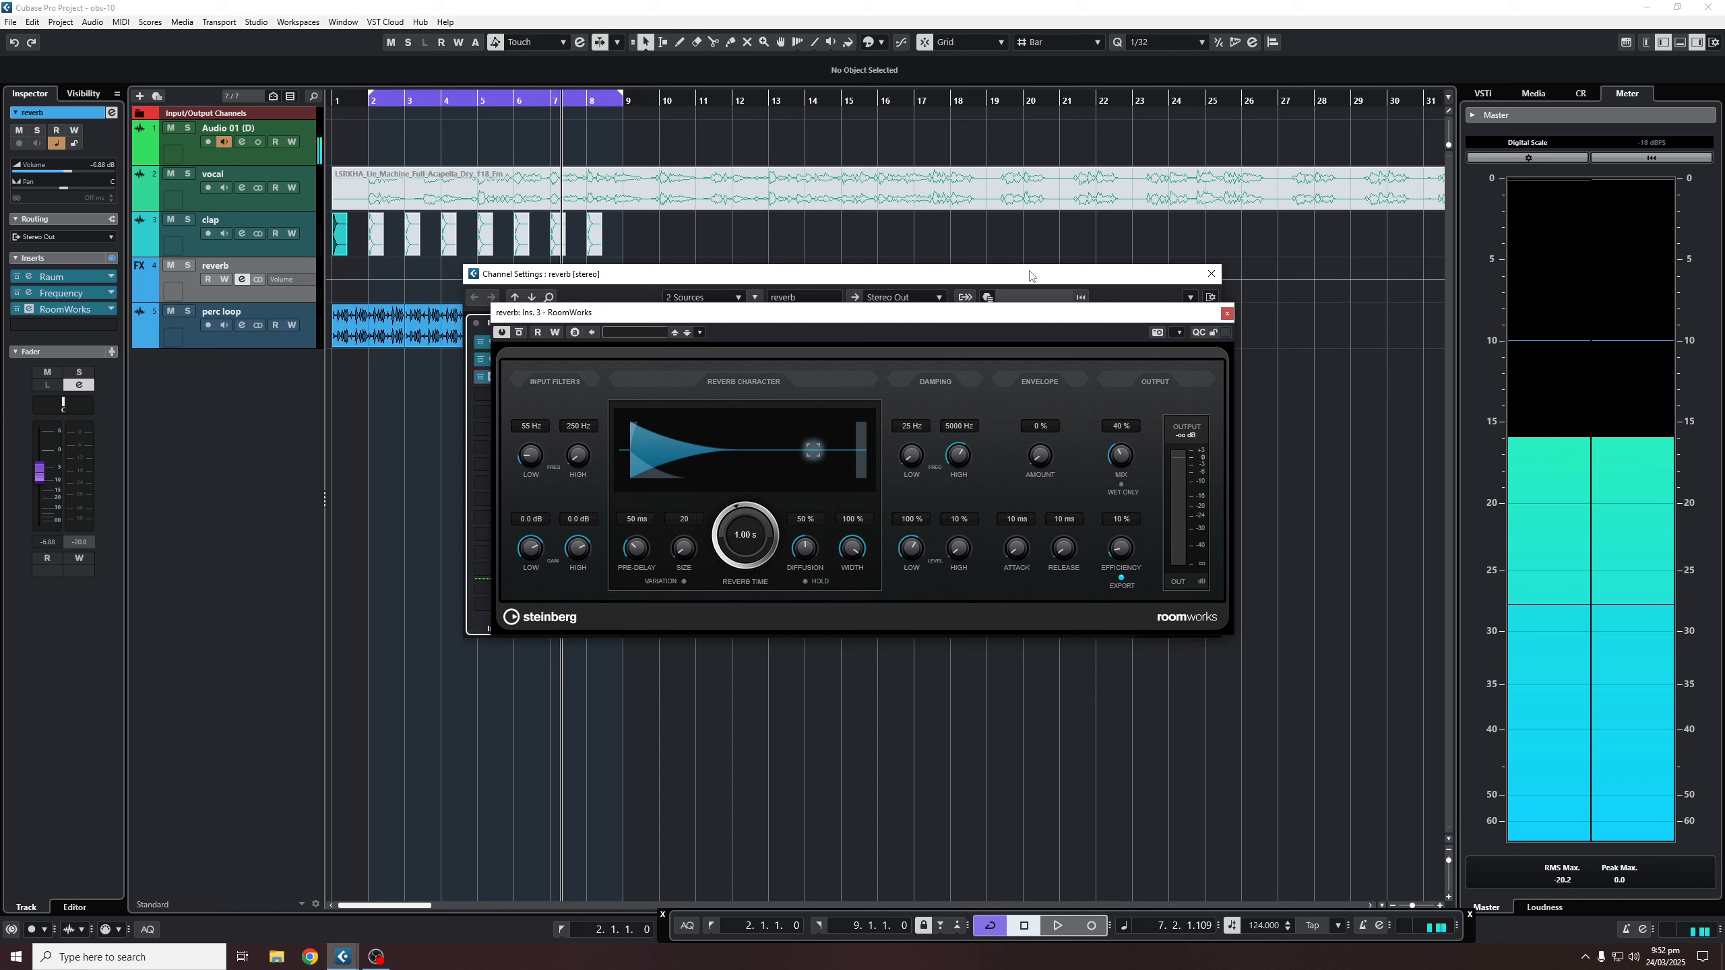
# - Close RoomWorks and the channel settings, then reopen the reverb track's Raum editor at 1.3 s decay
pyautogui.click(1226, 313)
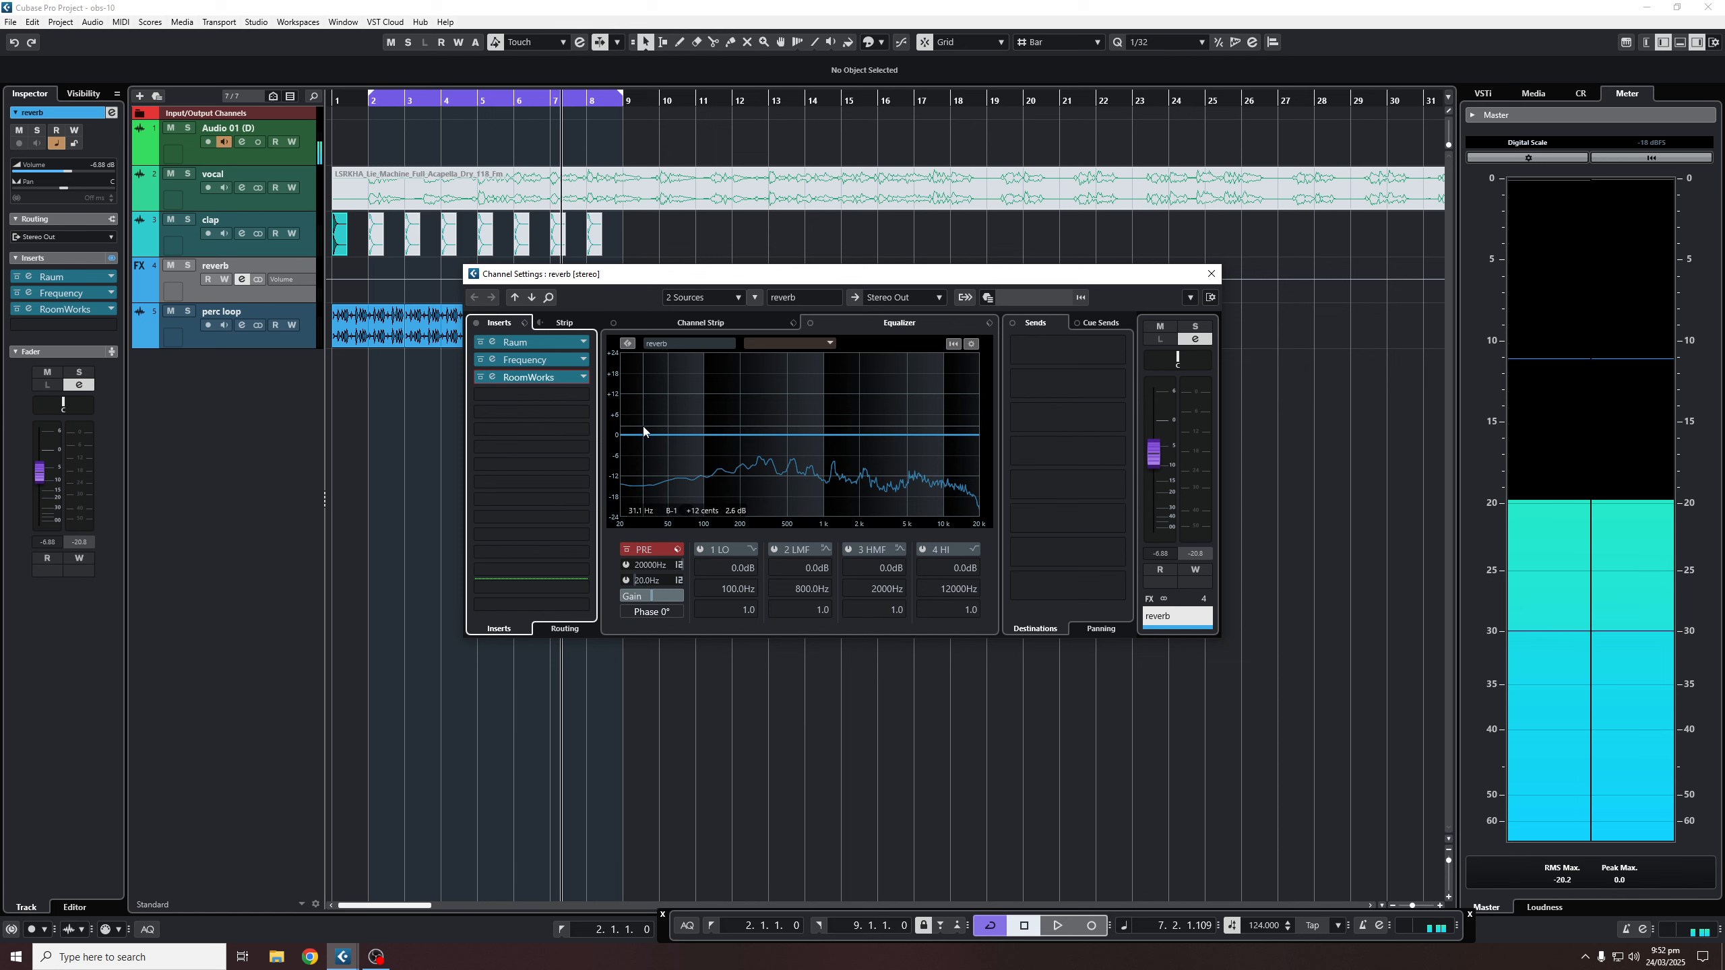
pyautogui.click(1211, 273)
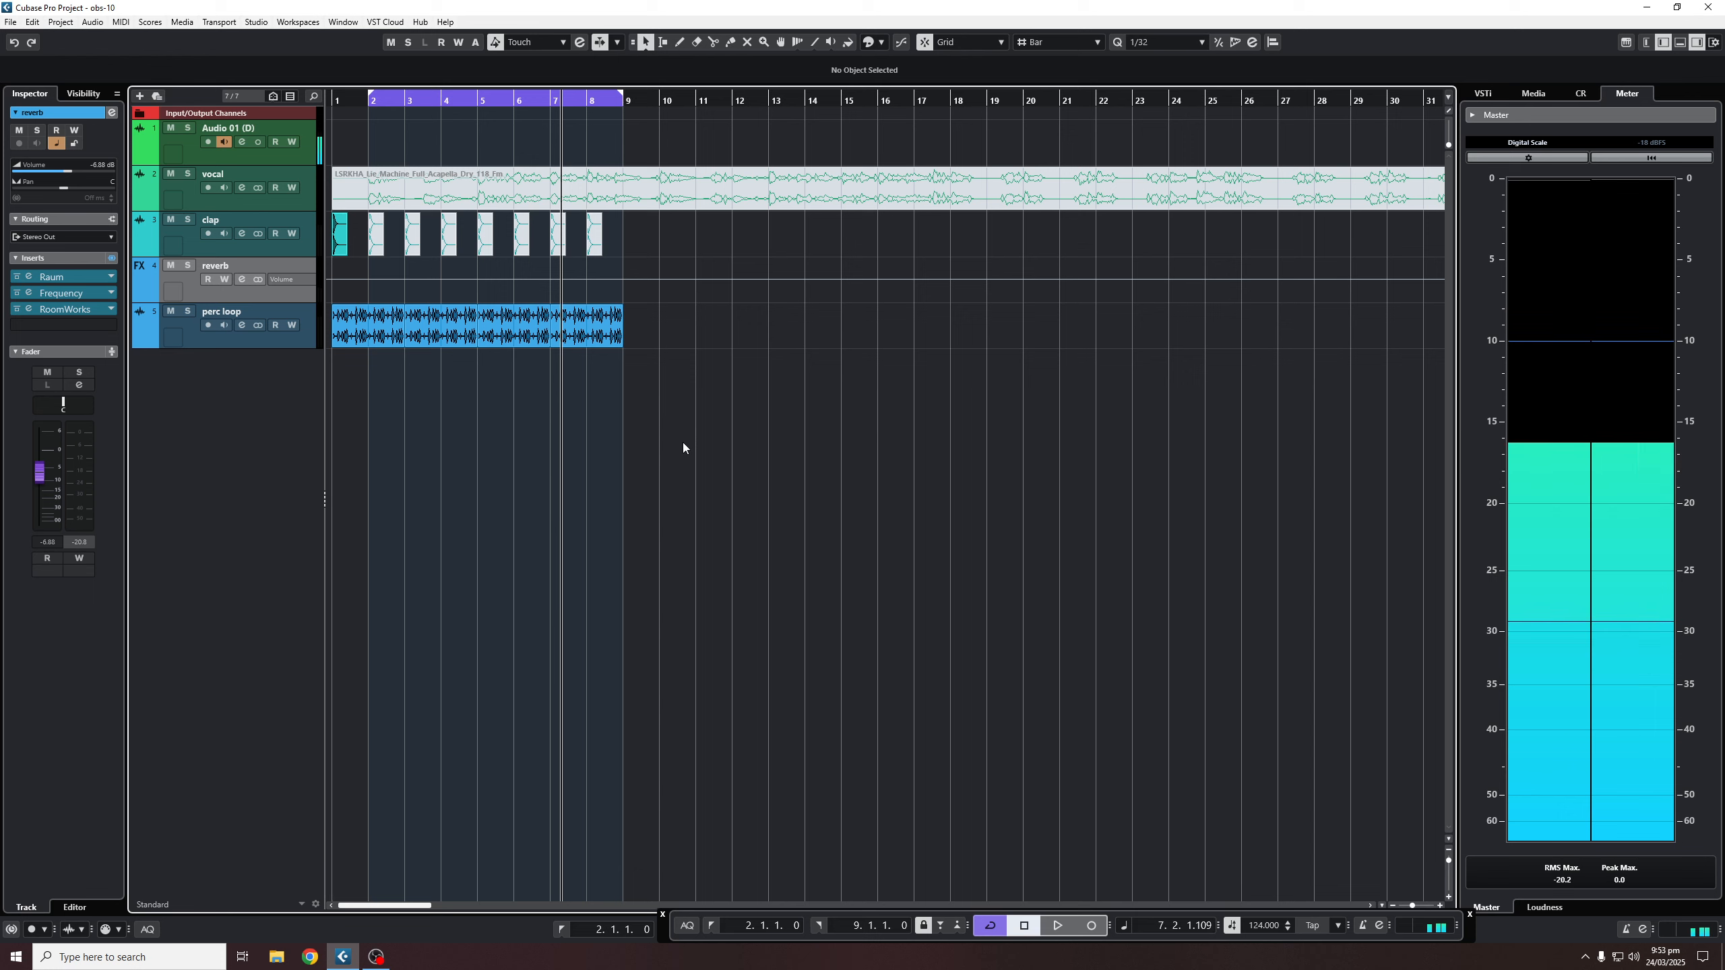
pyautogui.click(242, 279)
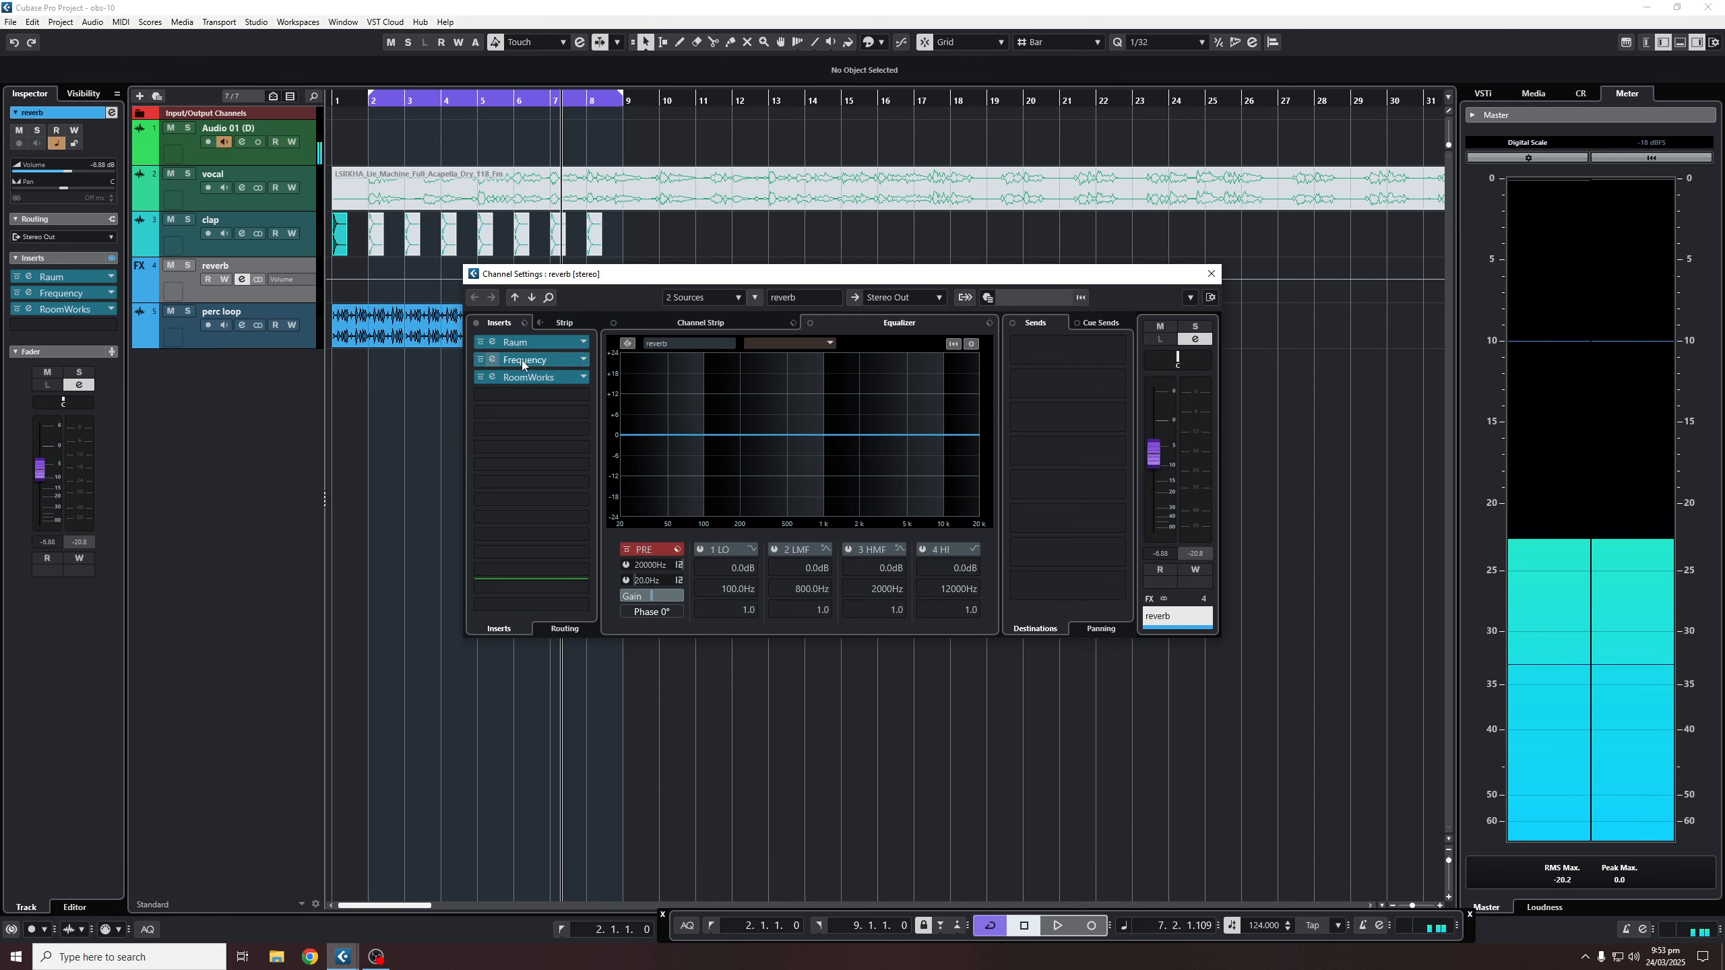
pyautogui.click(494, 342)
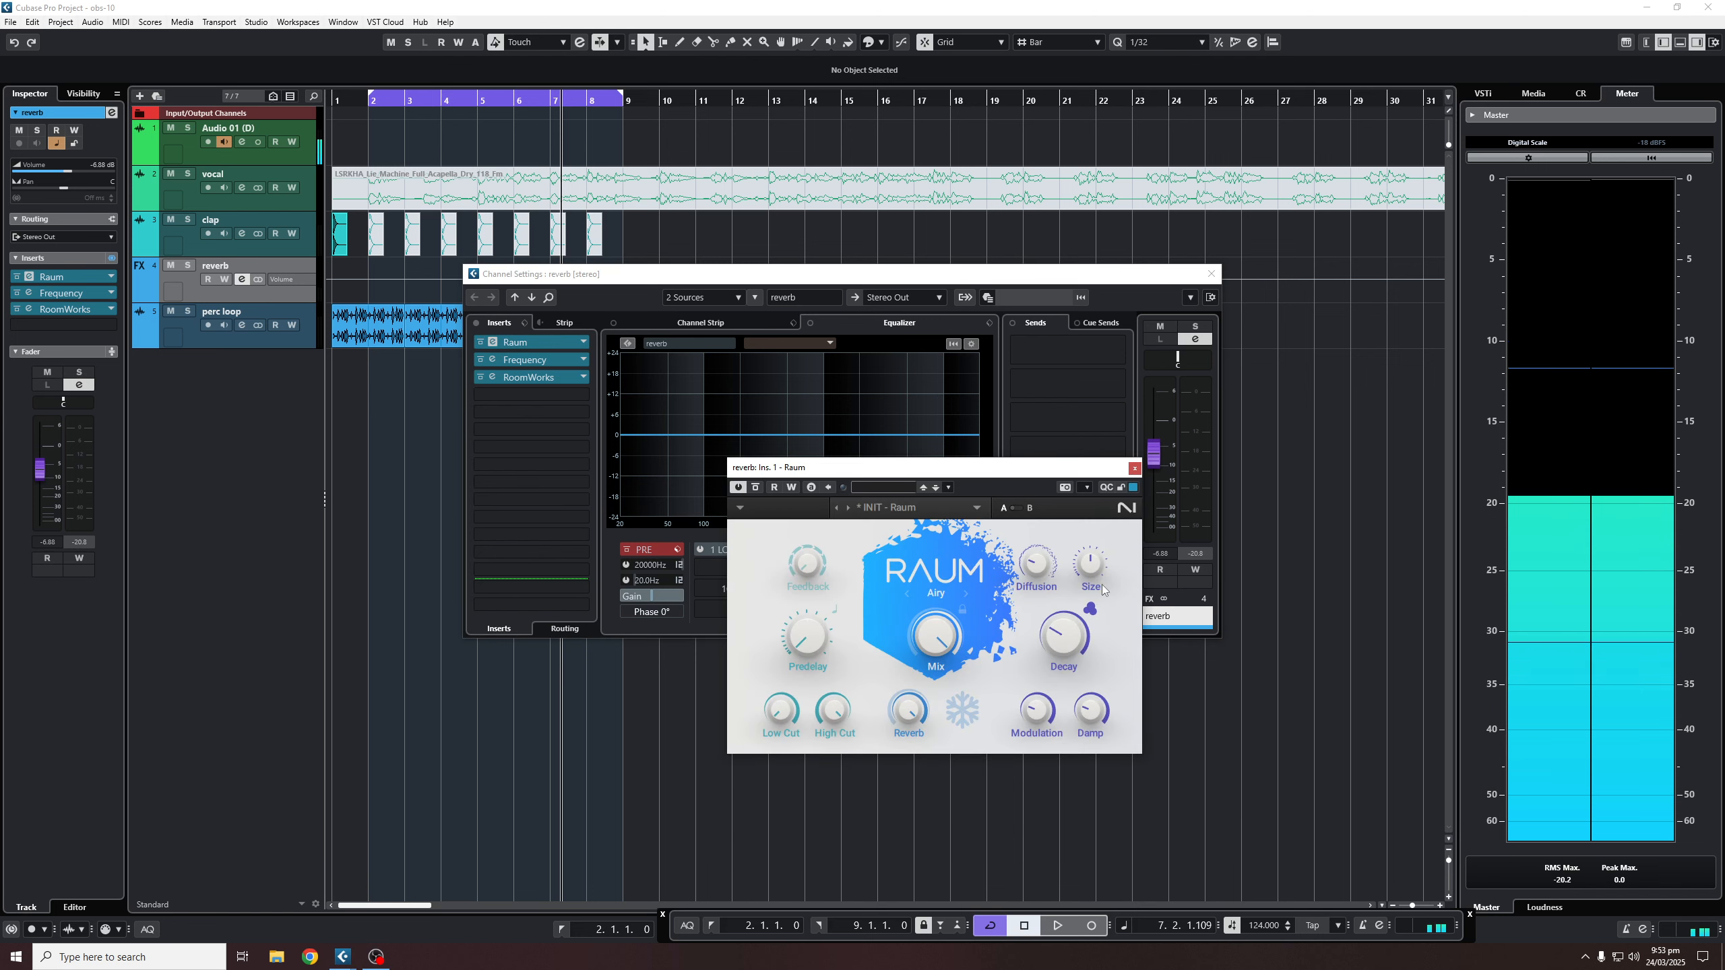
# - Close the Raum editor and the reverb channel settings window
pyautogui.click(1135, 468)
pyautogui.click(1211, 274)
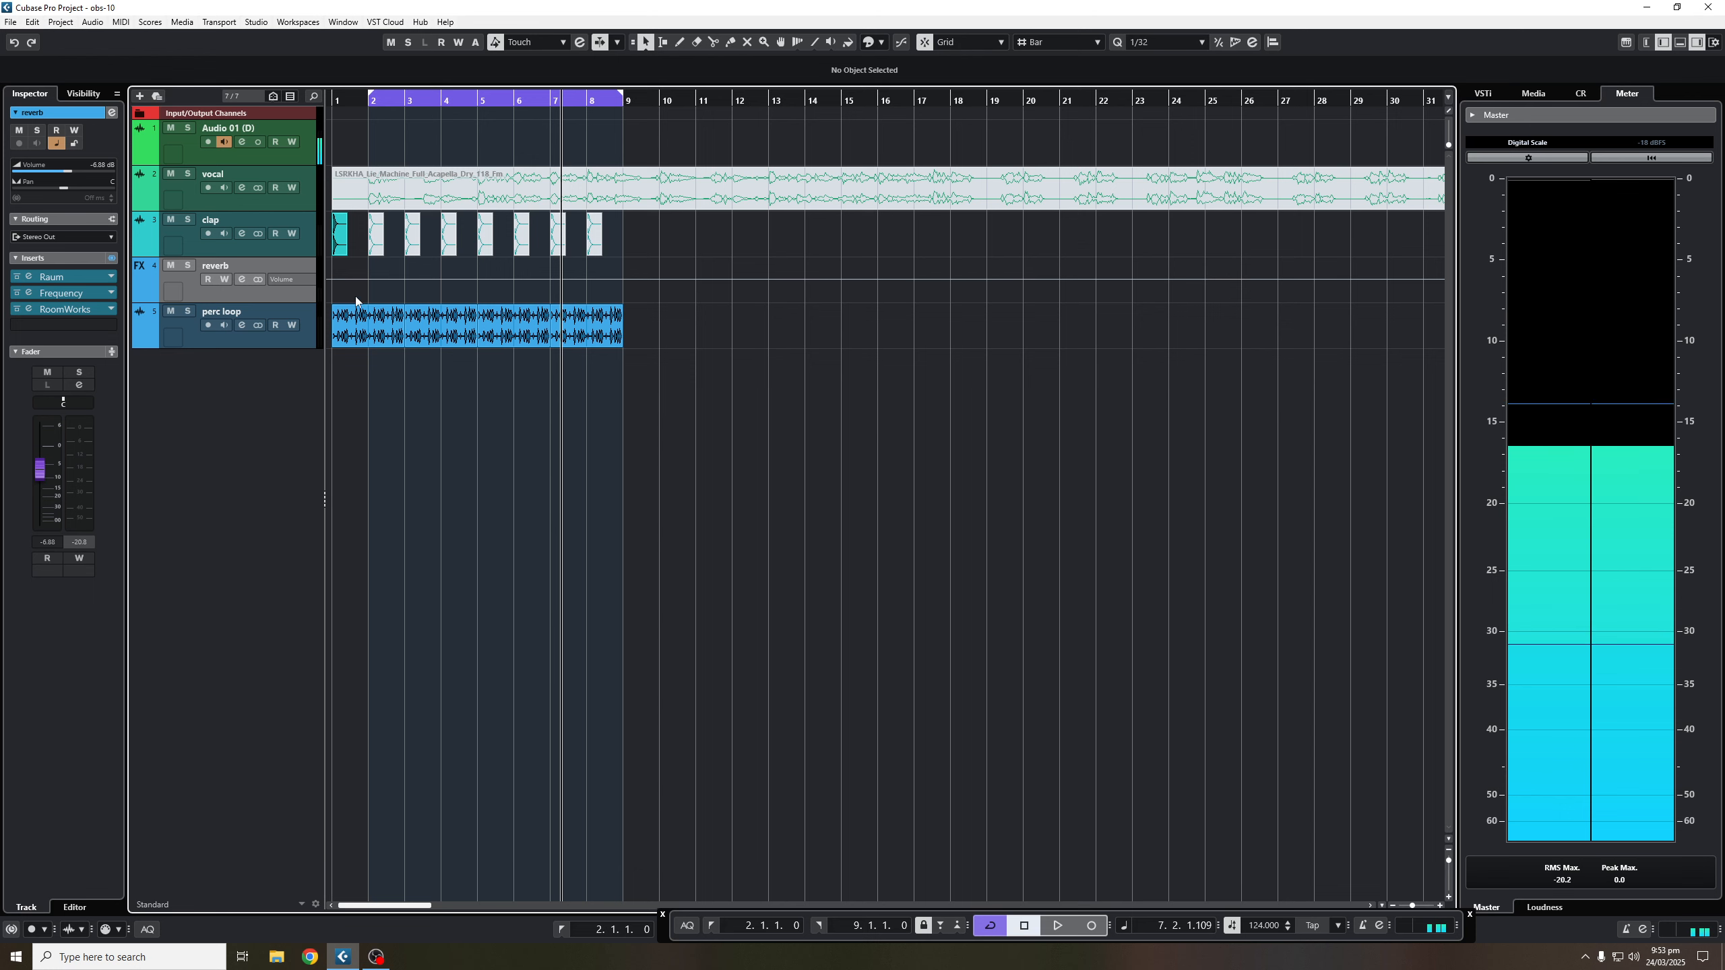
# - Review the reverb track's Raum editor at a 1.5 s decay, then close it and the channel settings
pyautogui.click(242, 280)
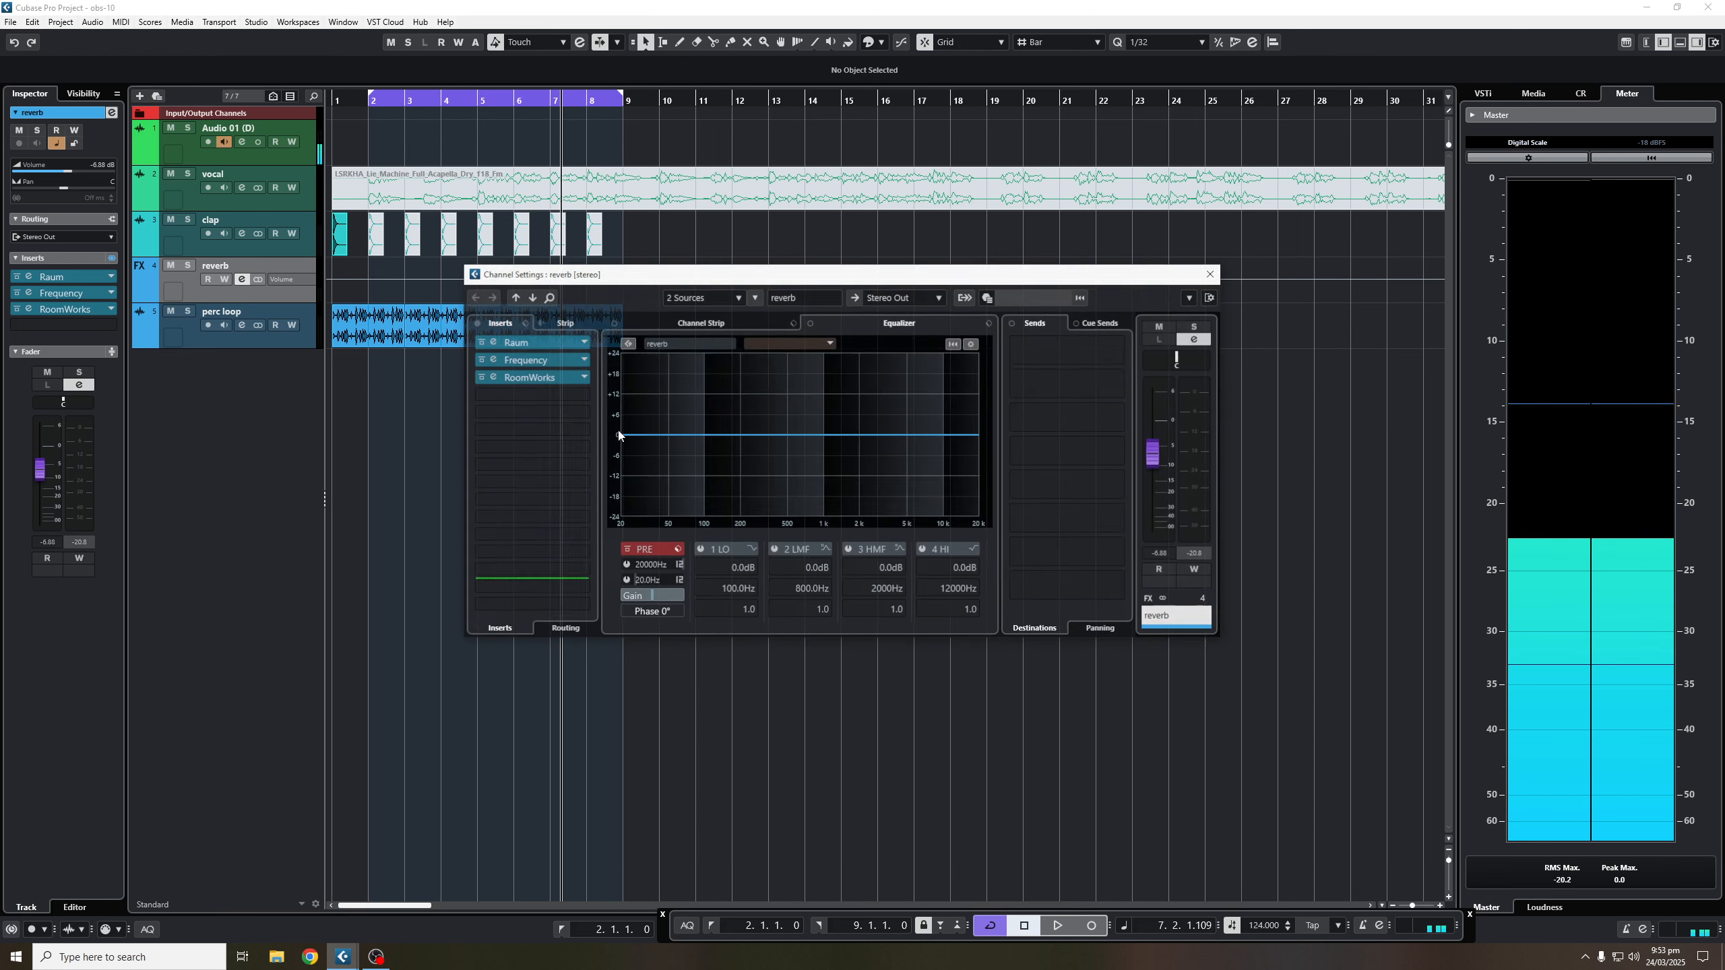
pyautogui.click(502, 342)
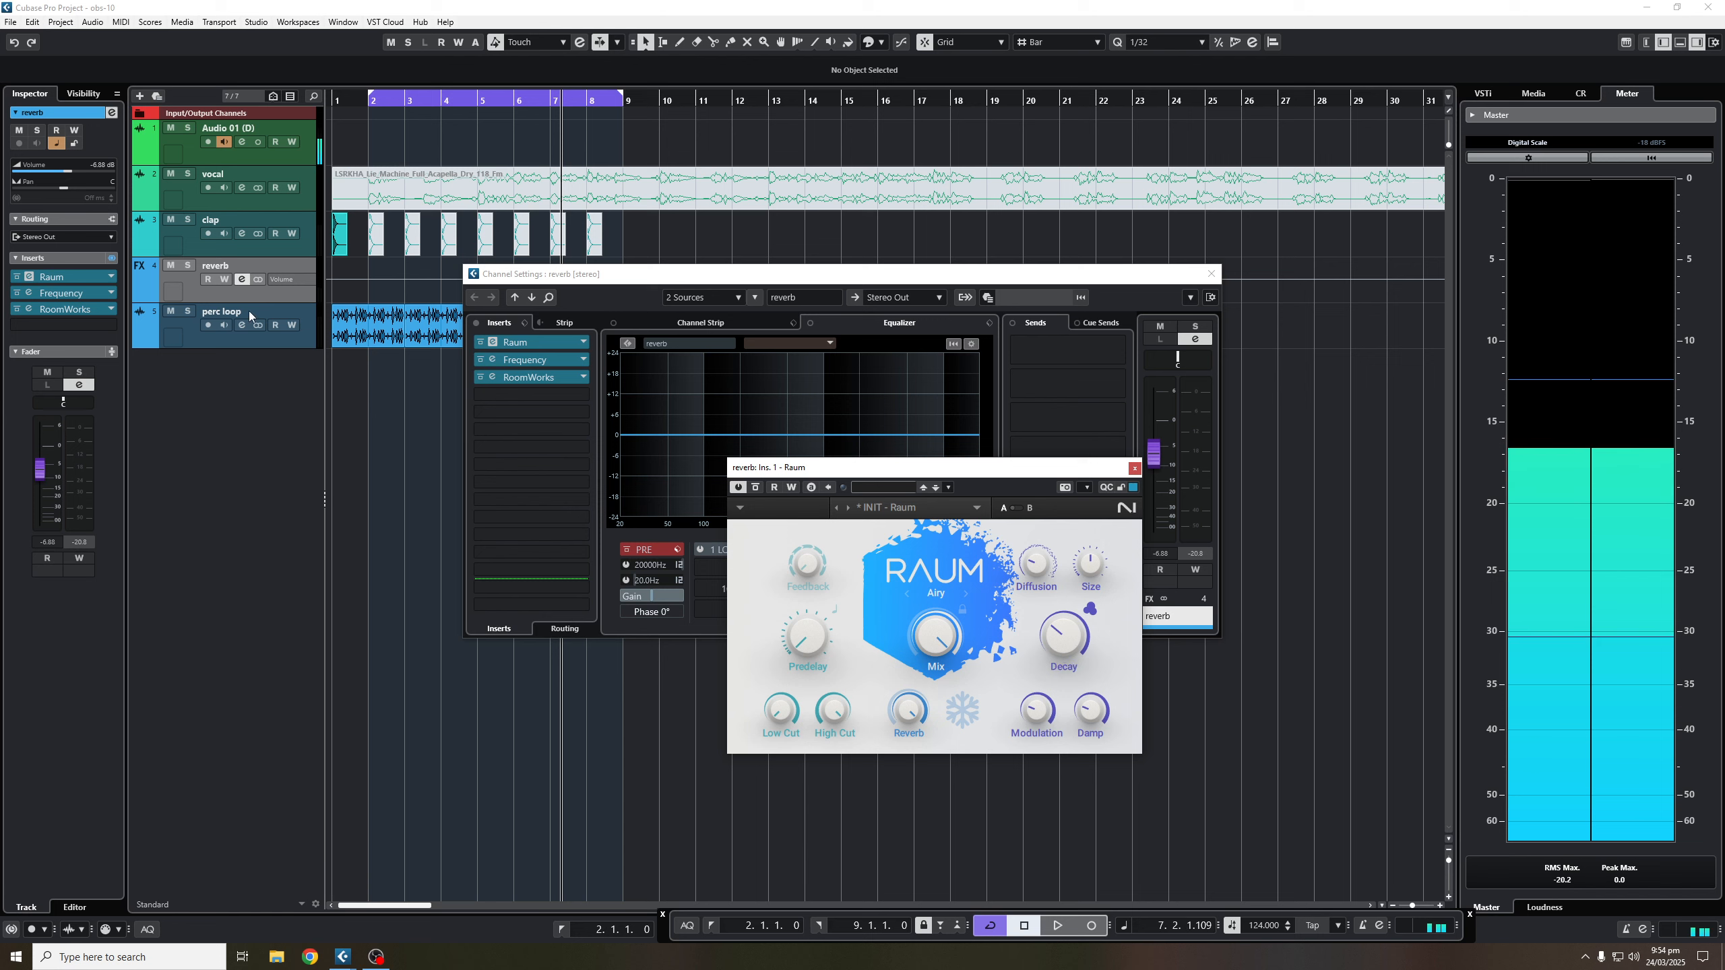
pyautogui.click(1211, 273)
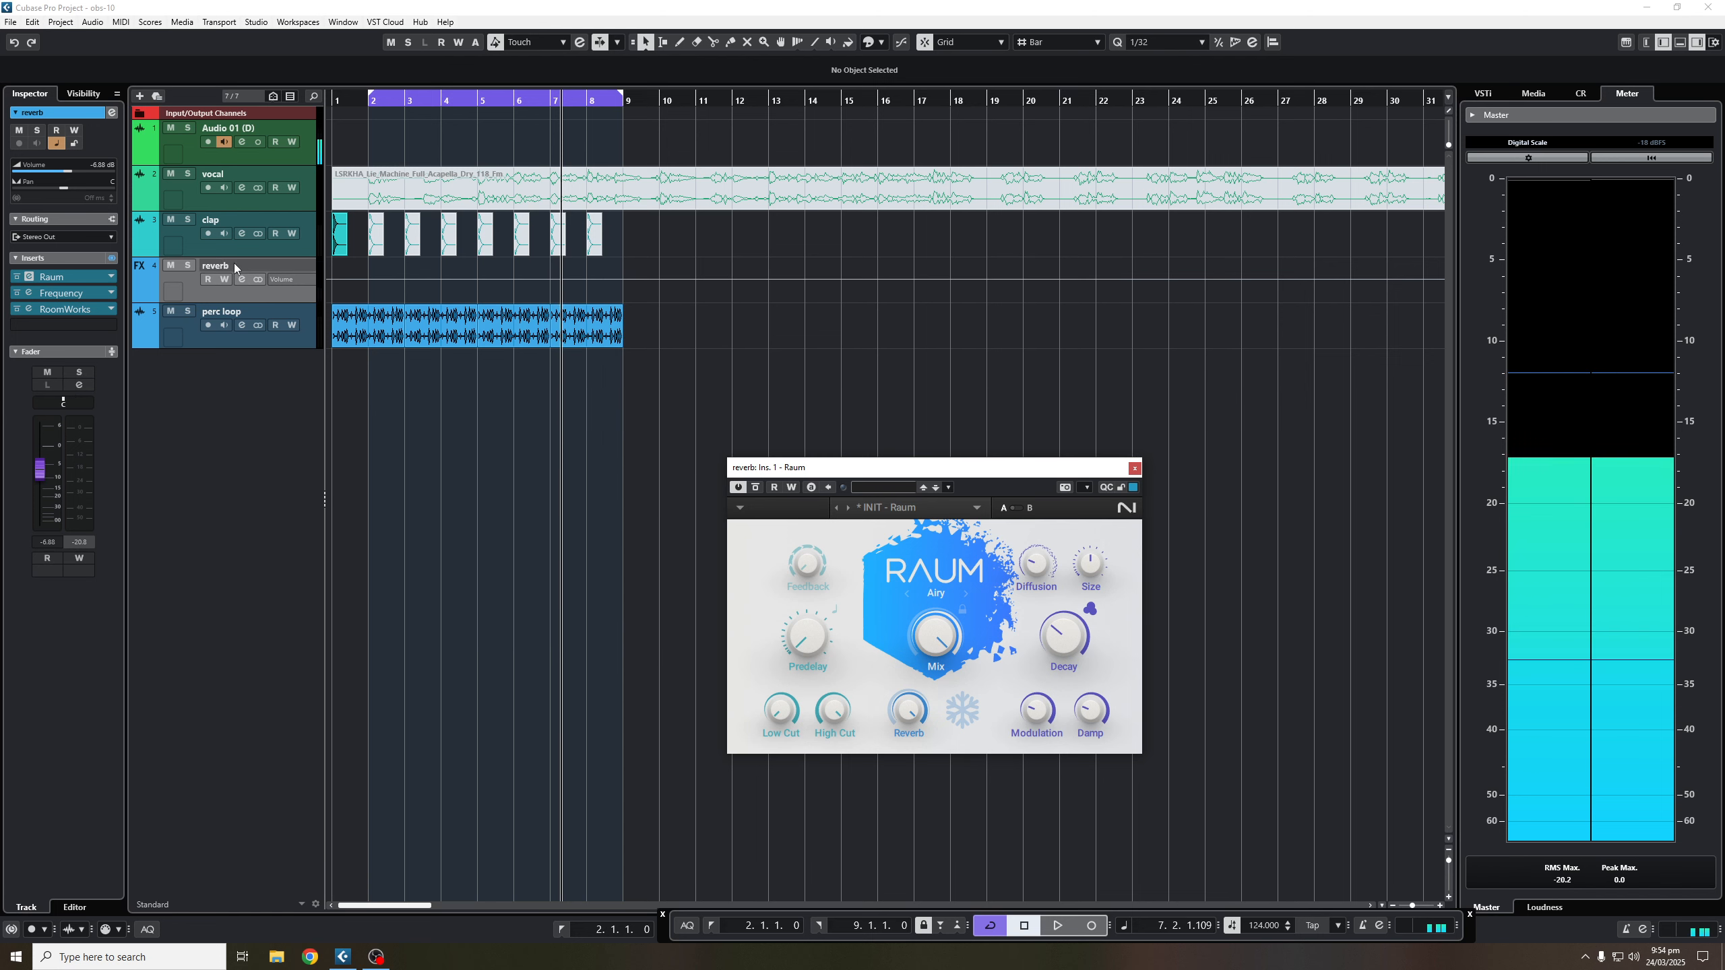
pyautogui.click(1134, 467)
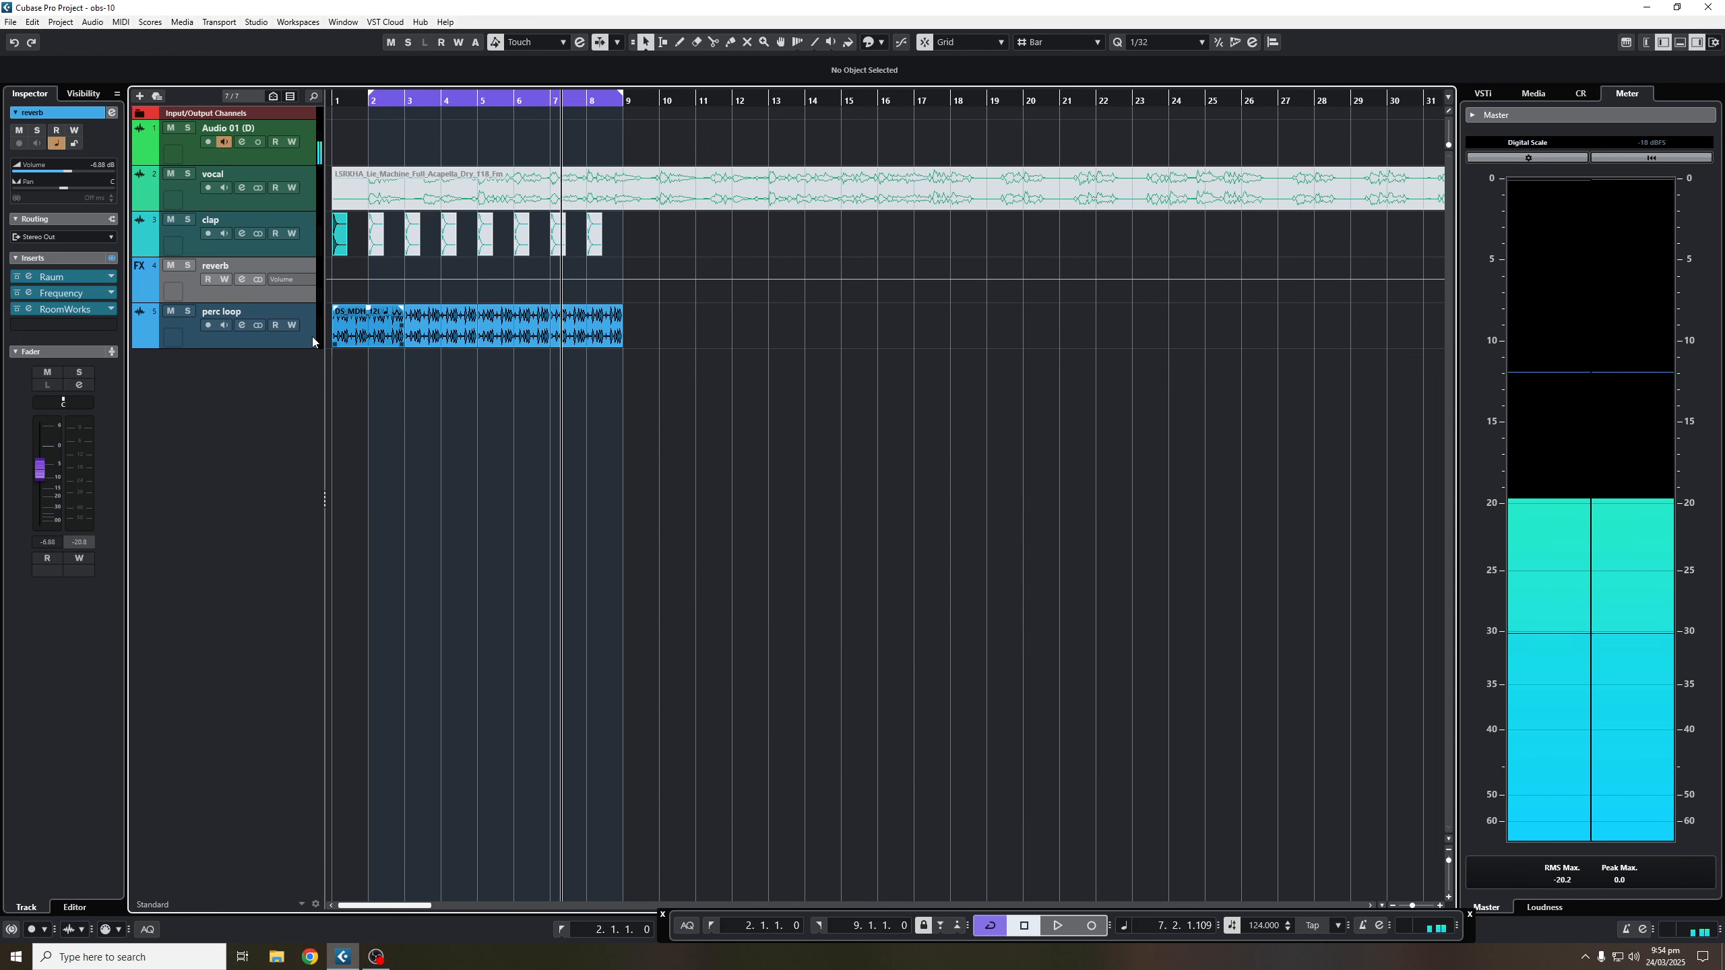
# - Set the perc loop's send to No Bus, removing its reverb send, and start playback
pyautogui.click(242, 324)
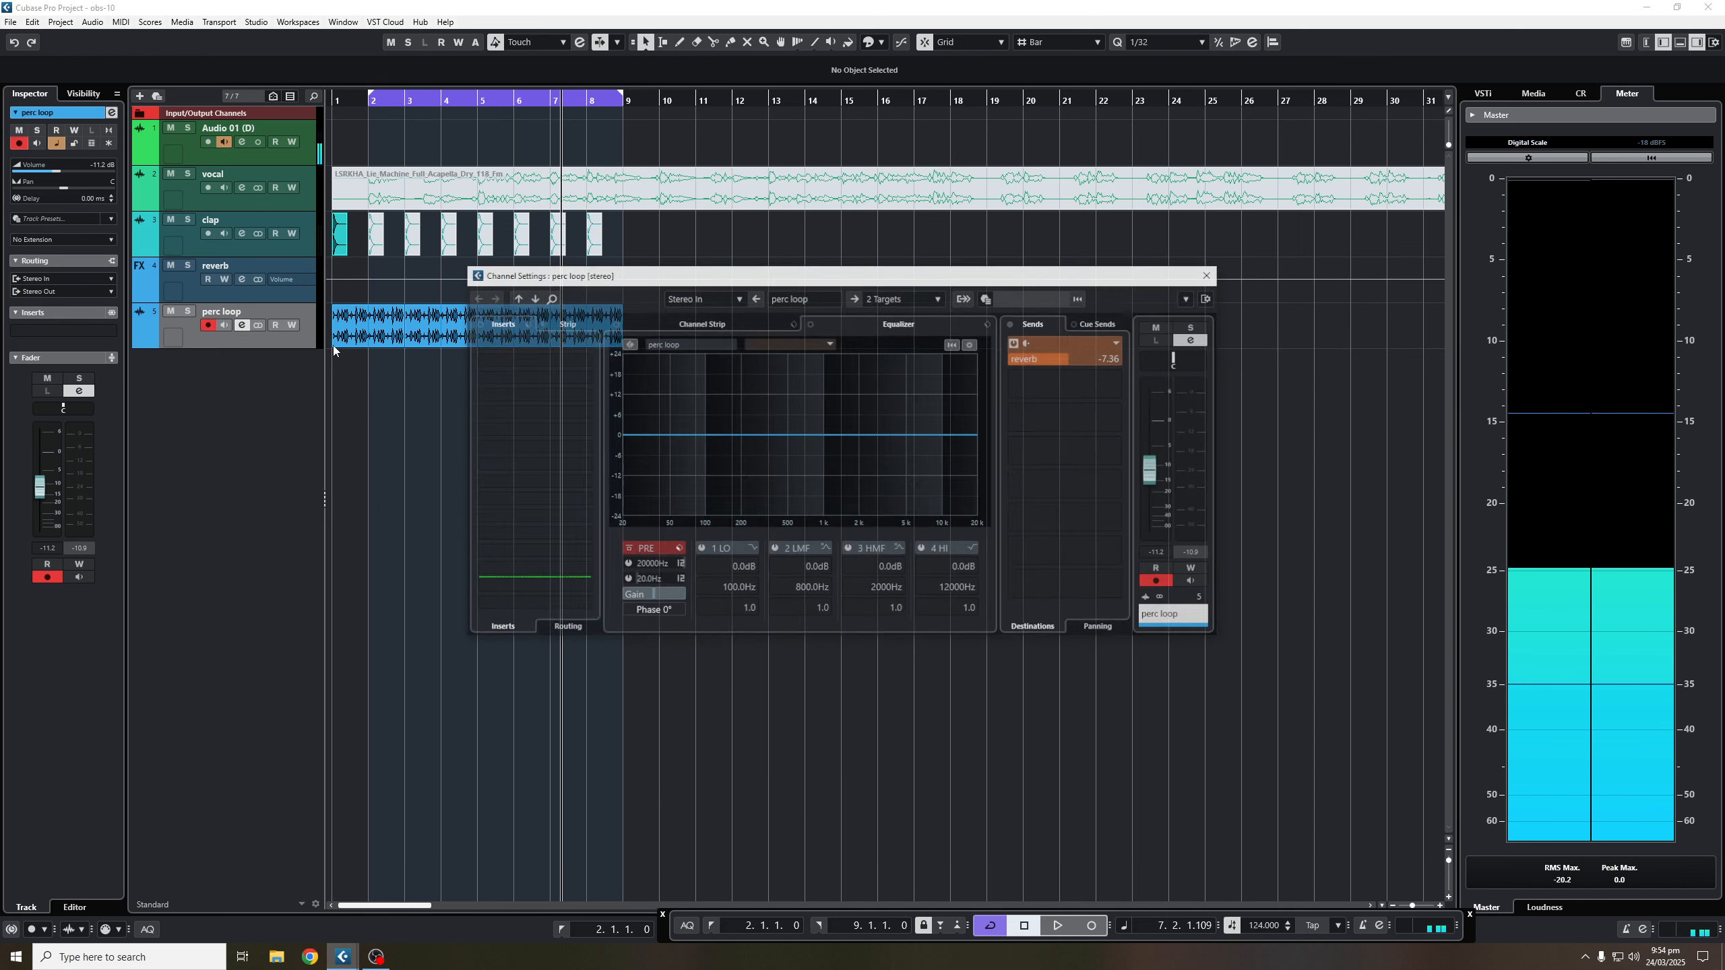
pyautogui.click(1121, 350)
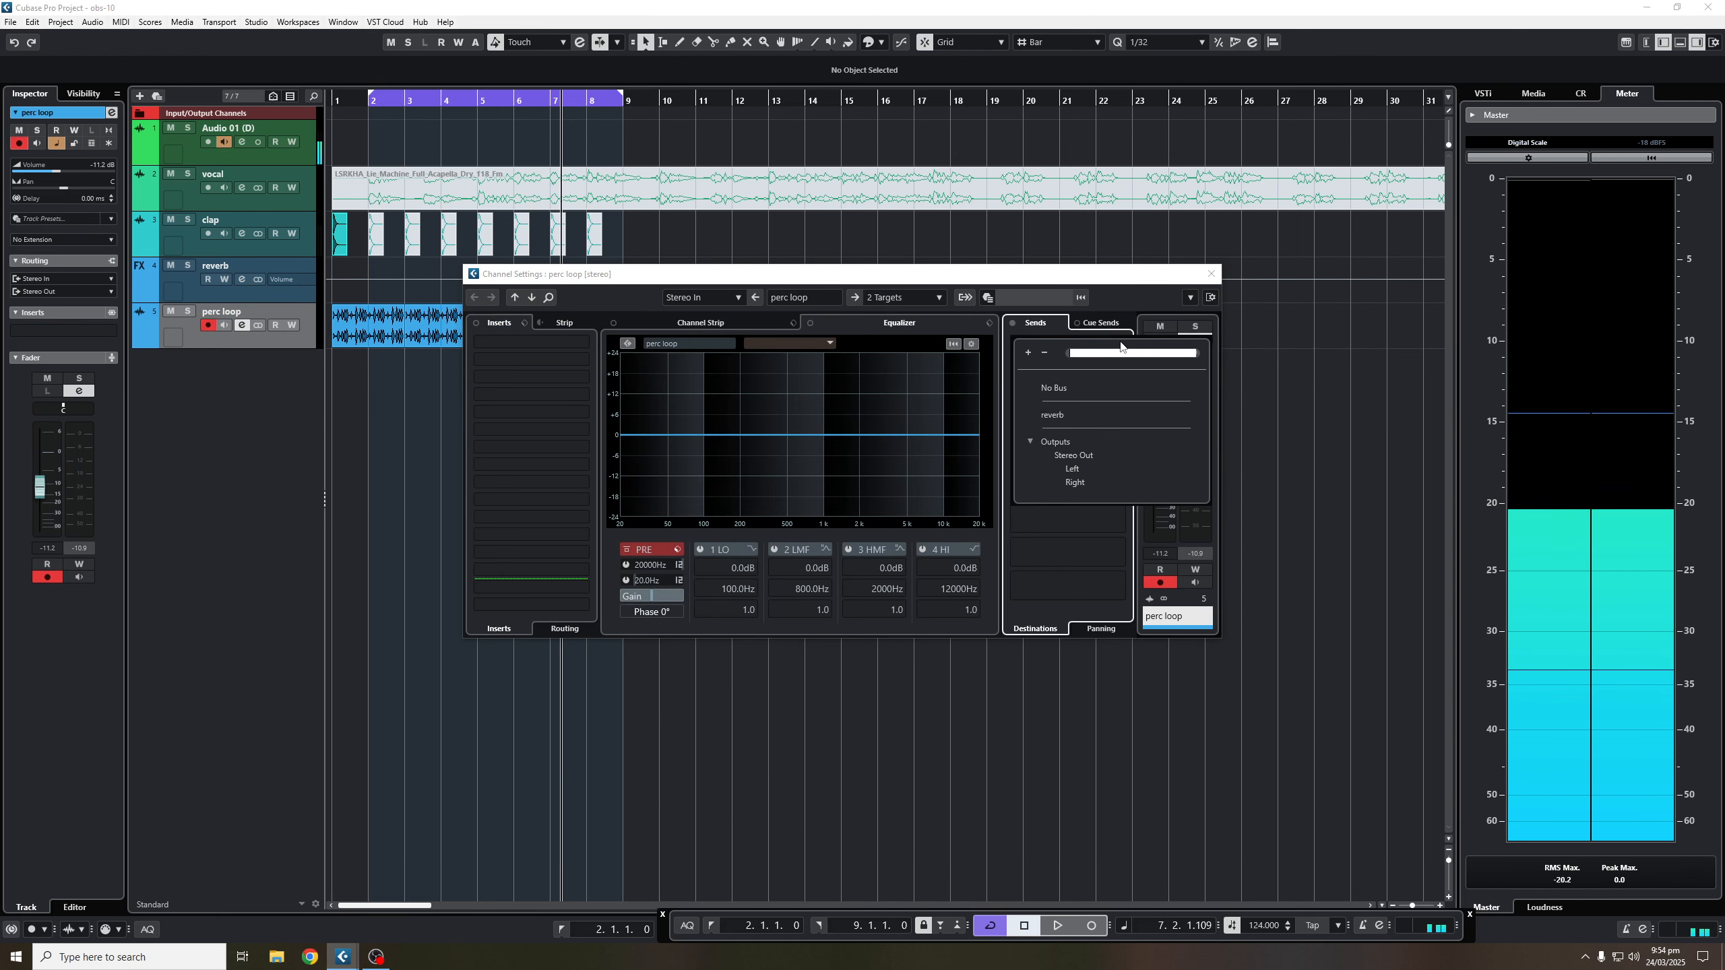
pyautogui.click(1054, 388)
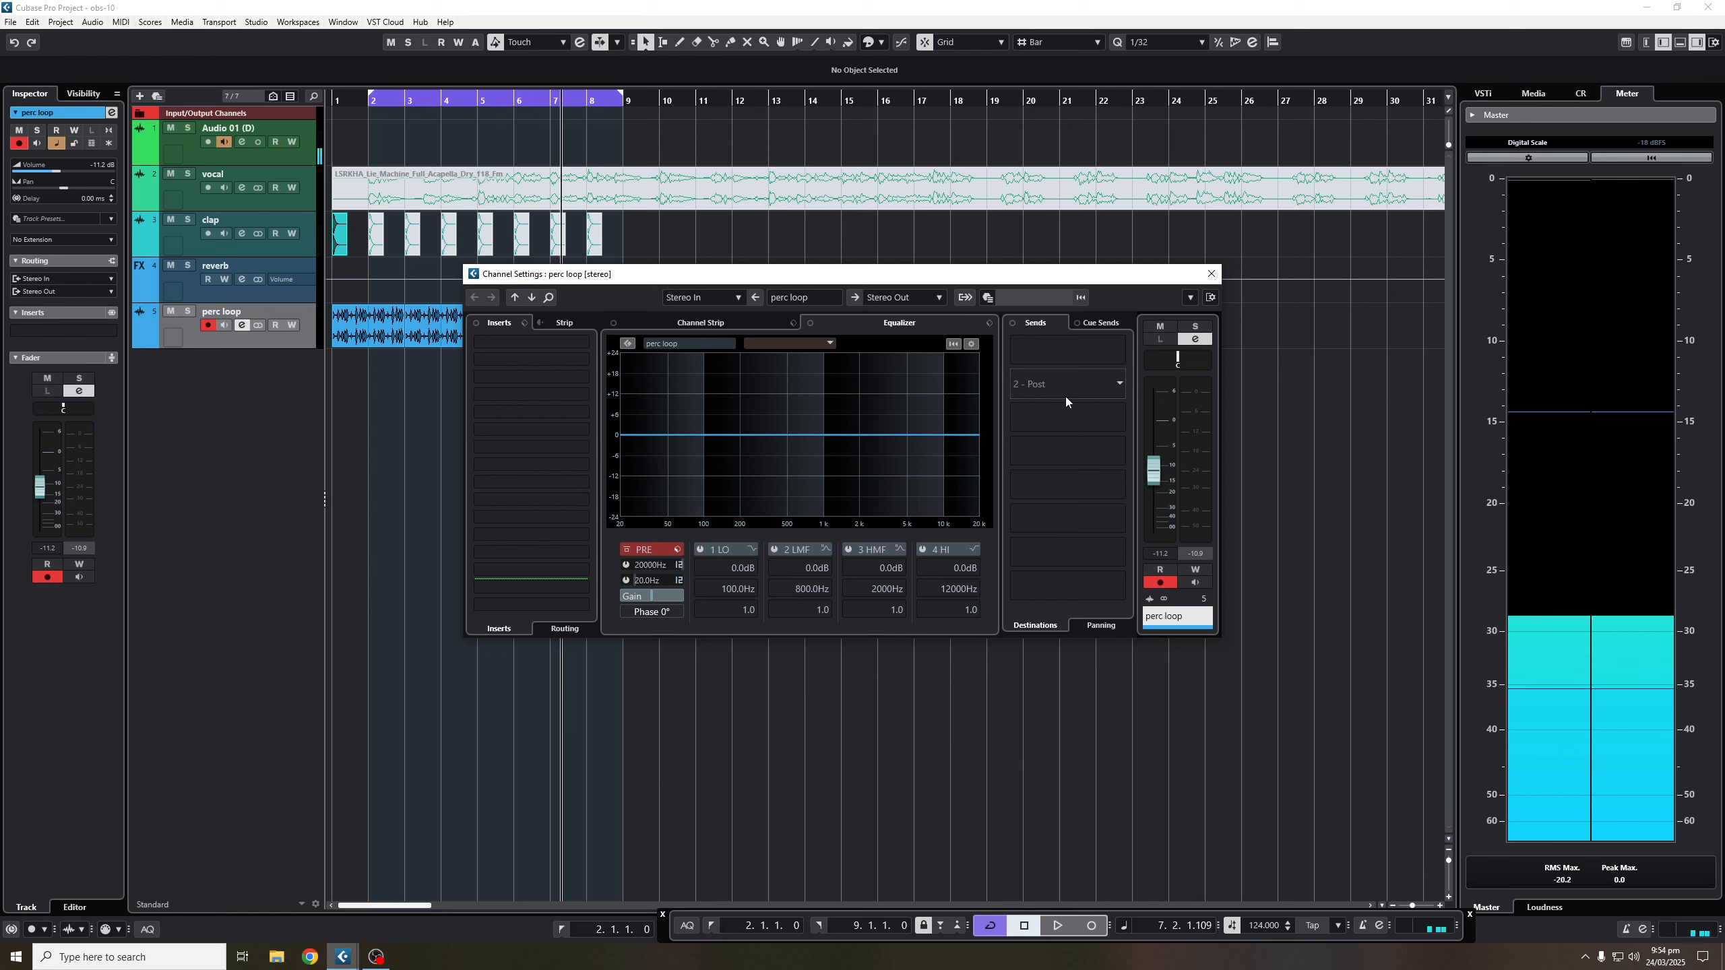
pyautogui.press('space')
# - Load Raum into the perc loop's first insert, close its windows, and return to bar 2
pyautogui.click(503, 345)
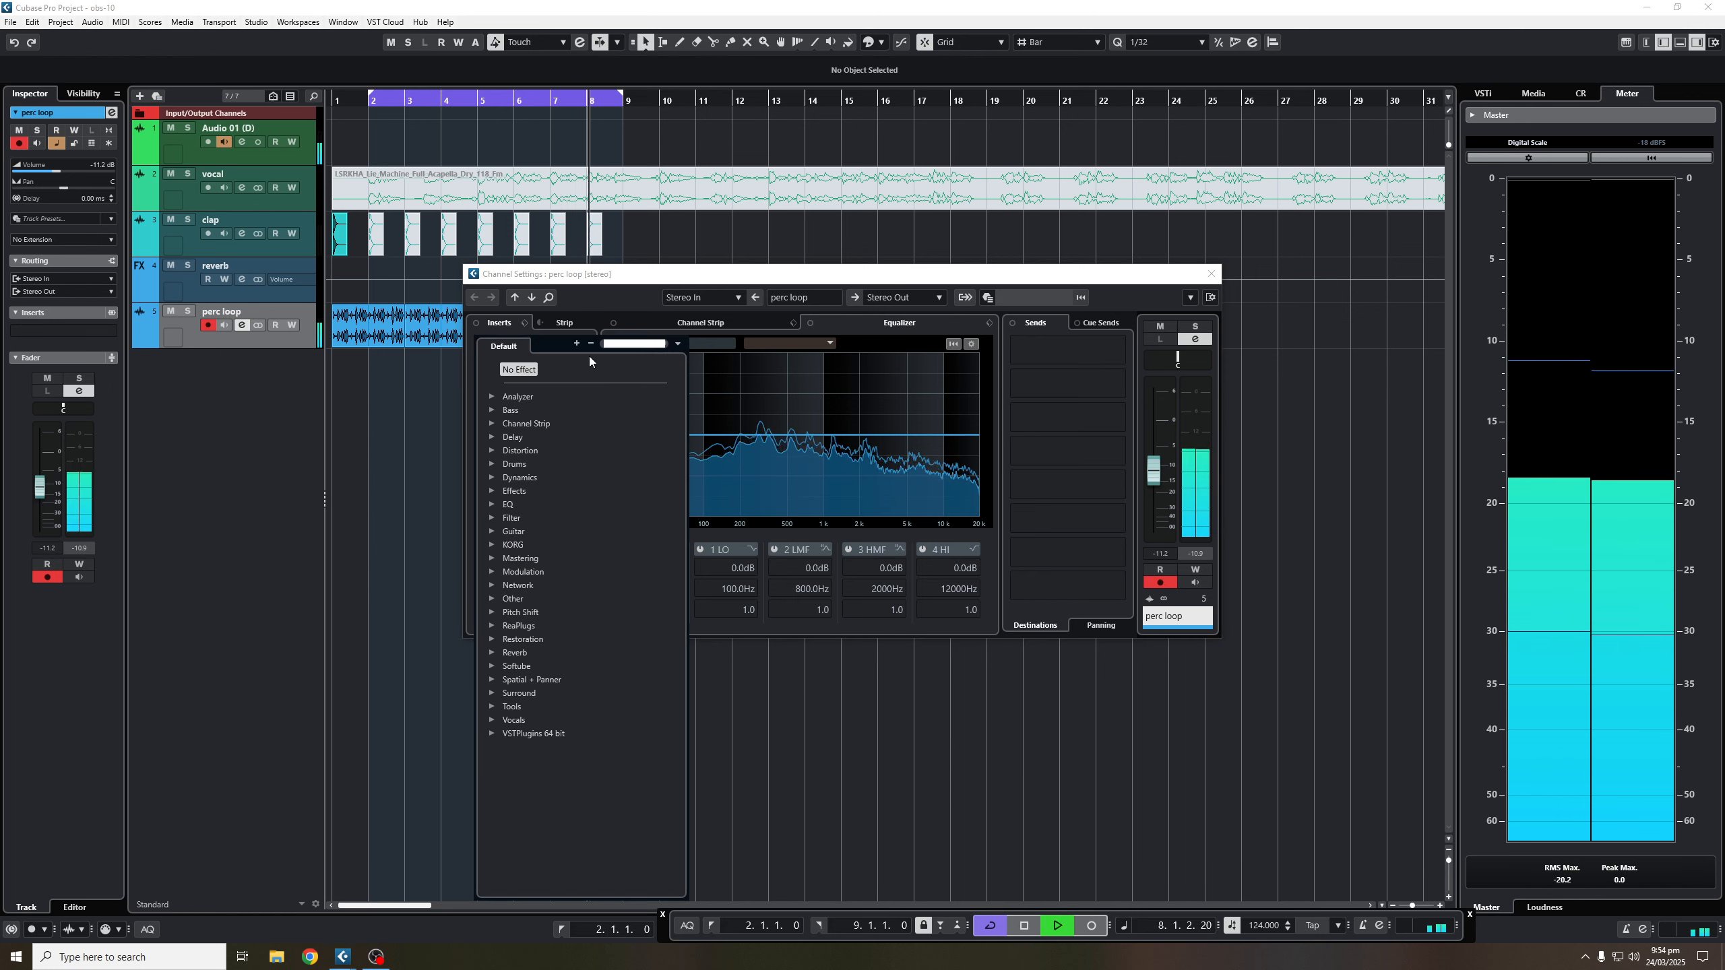
pyautogui.write('raum')
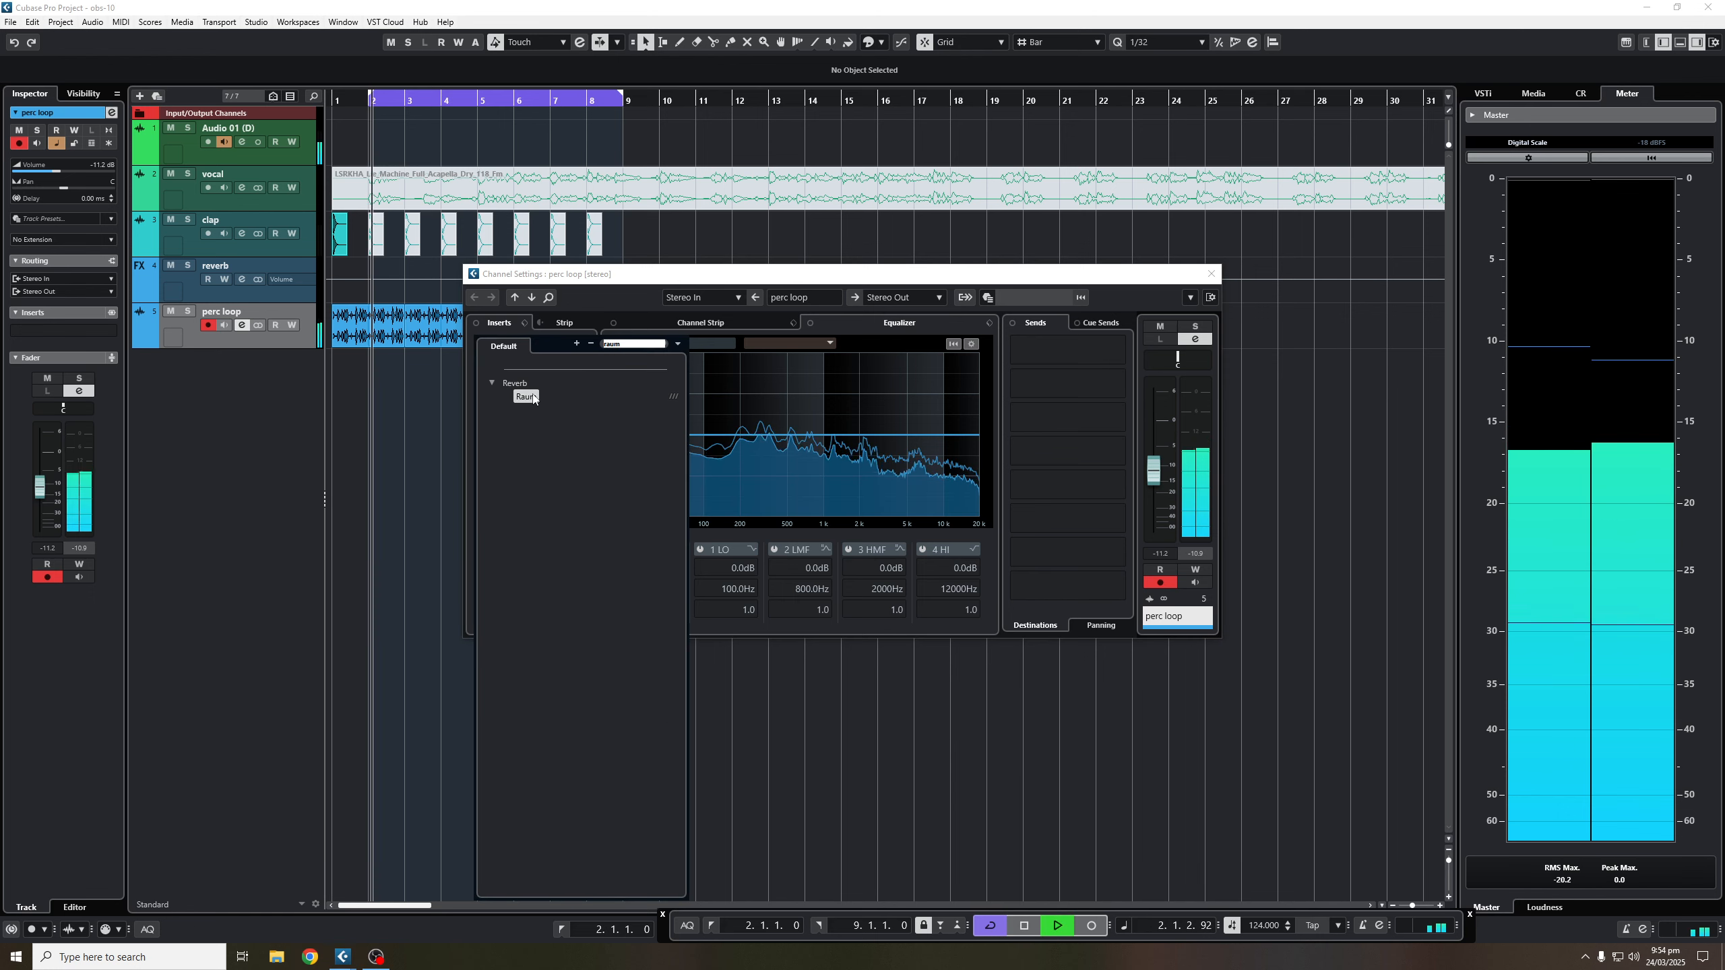
pyautogui.click(534, 398)
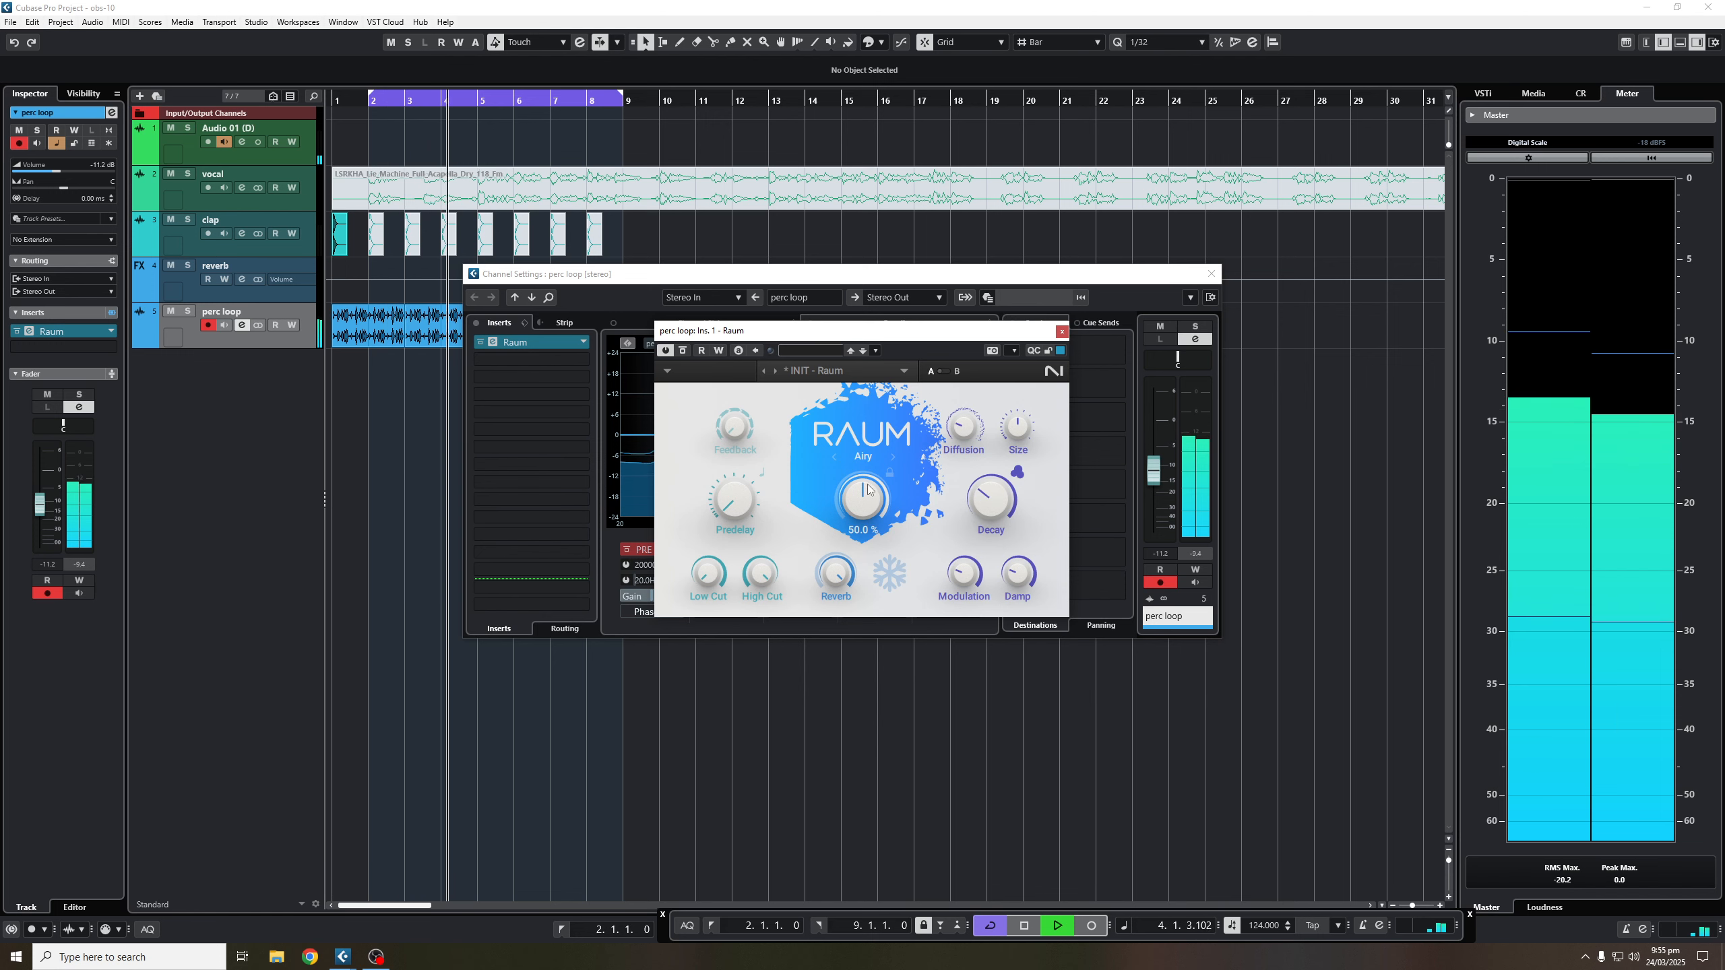
pyautogui.click(1061, 331)
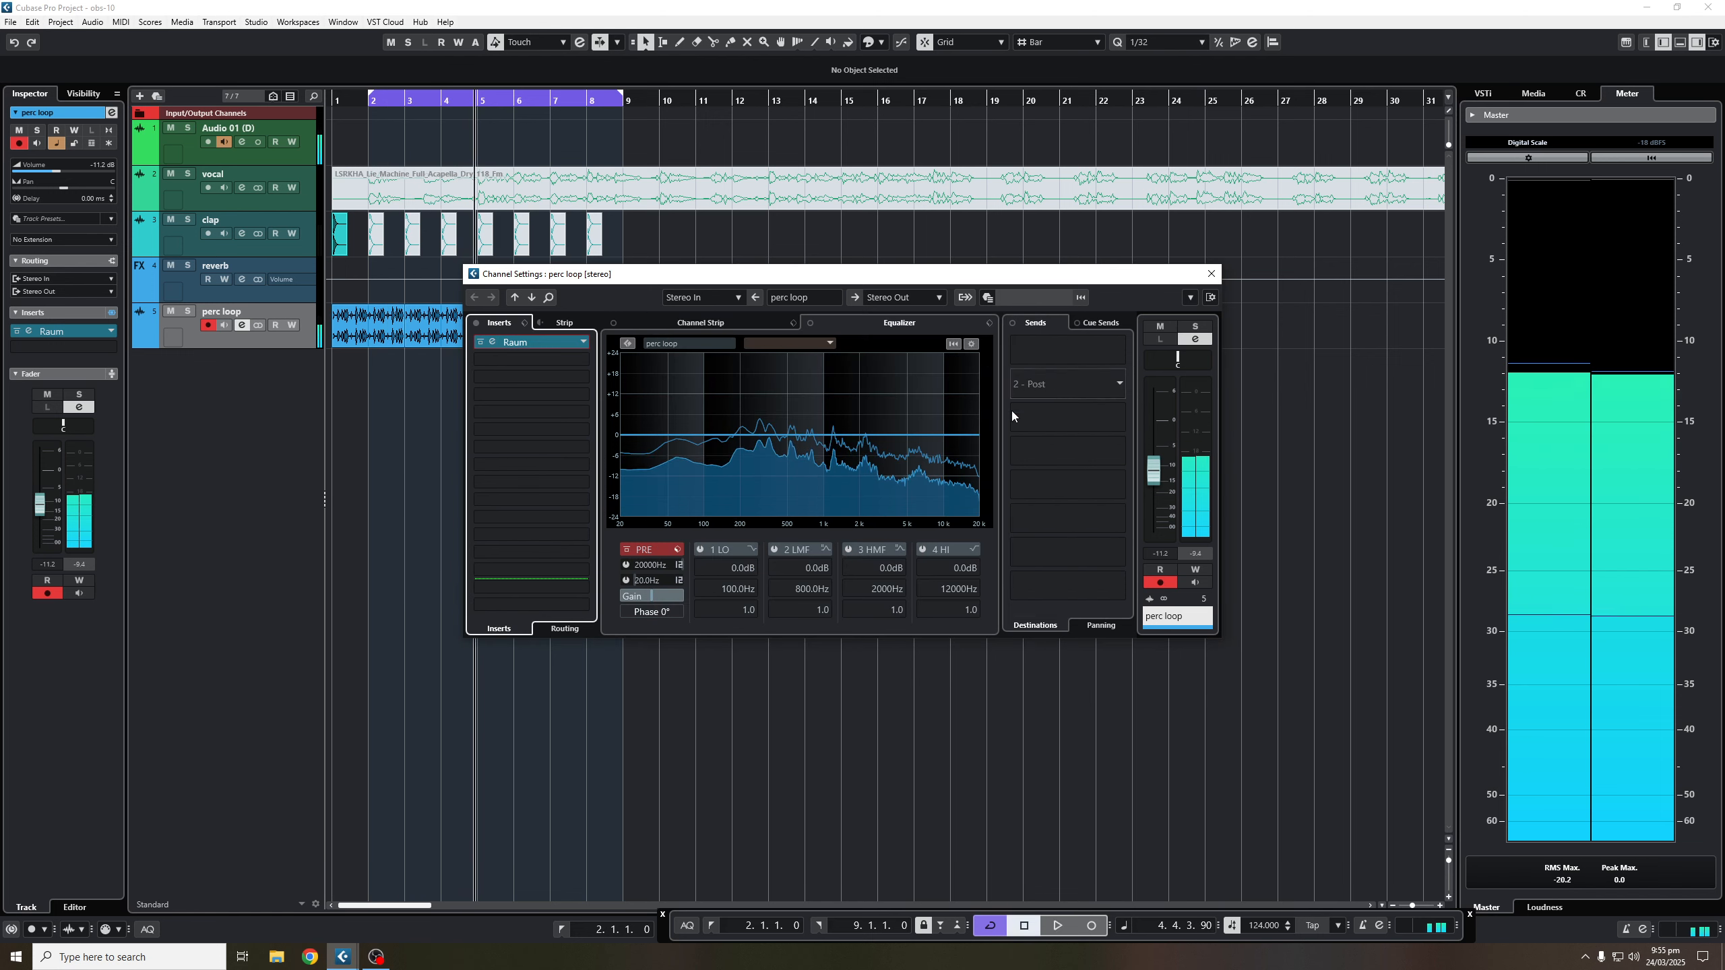
pyautogui.click(506, 342)
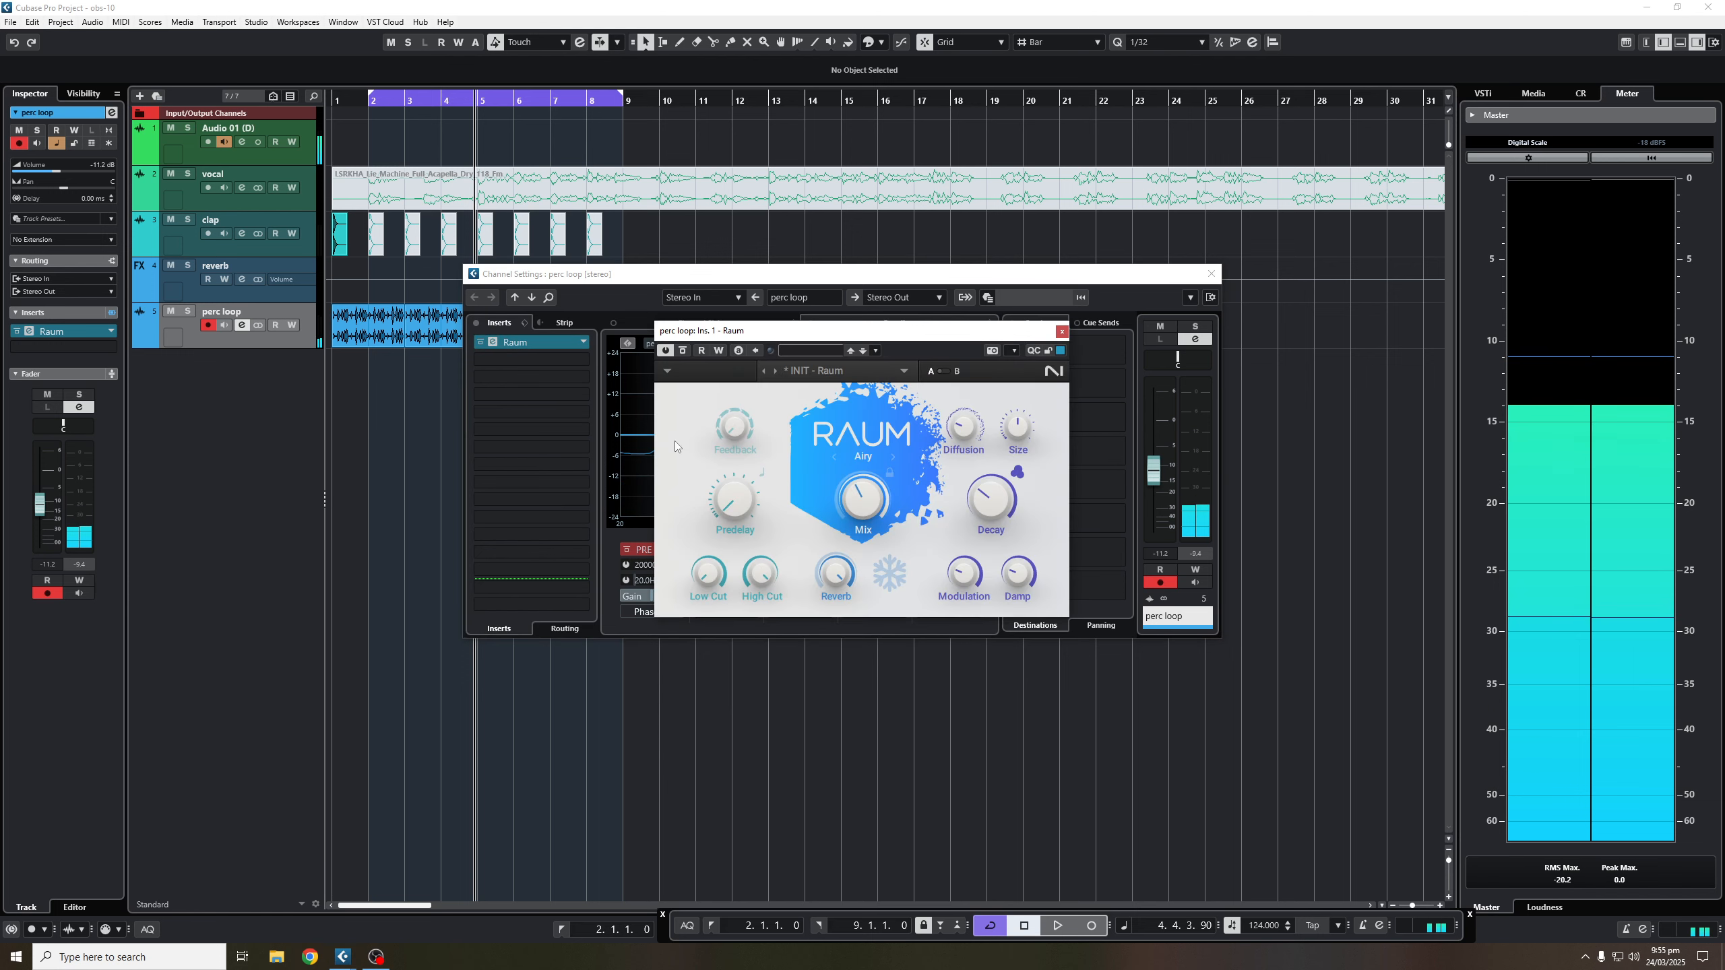
pyautogui.click(1061, 331)
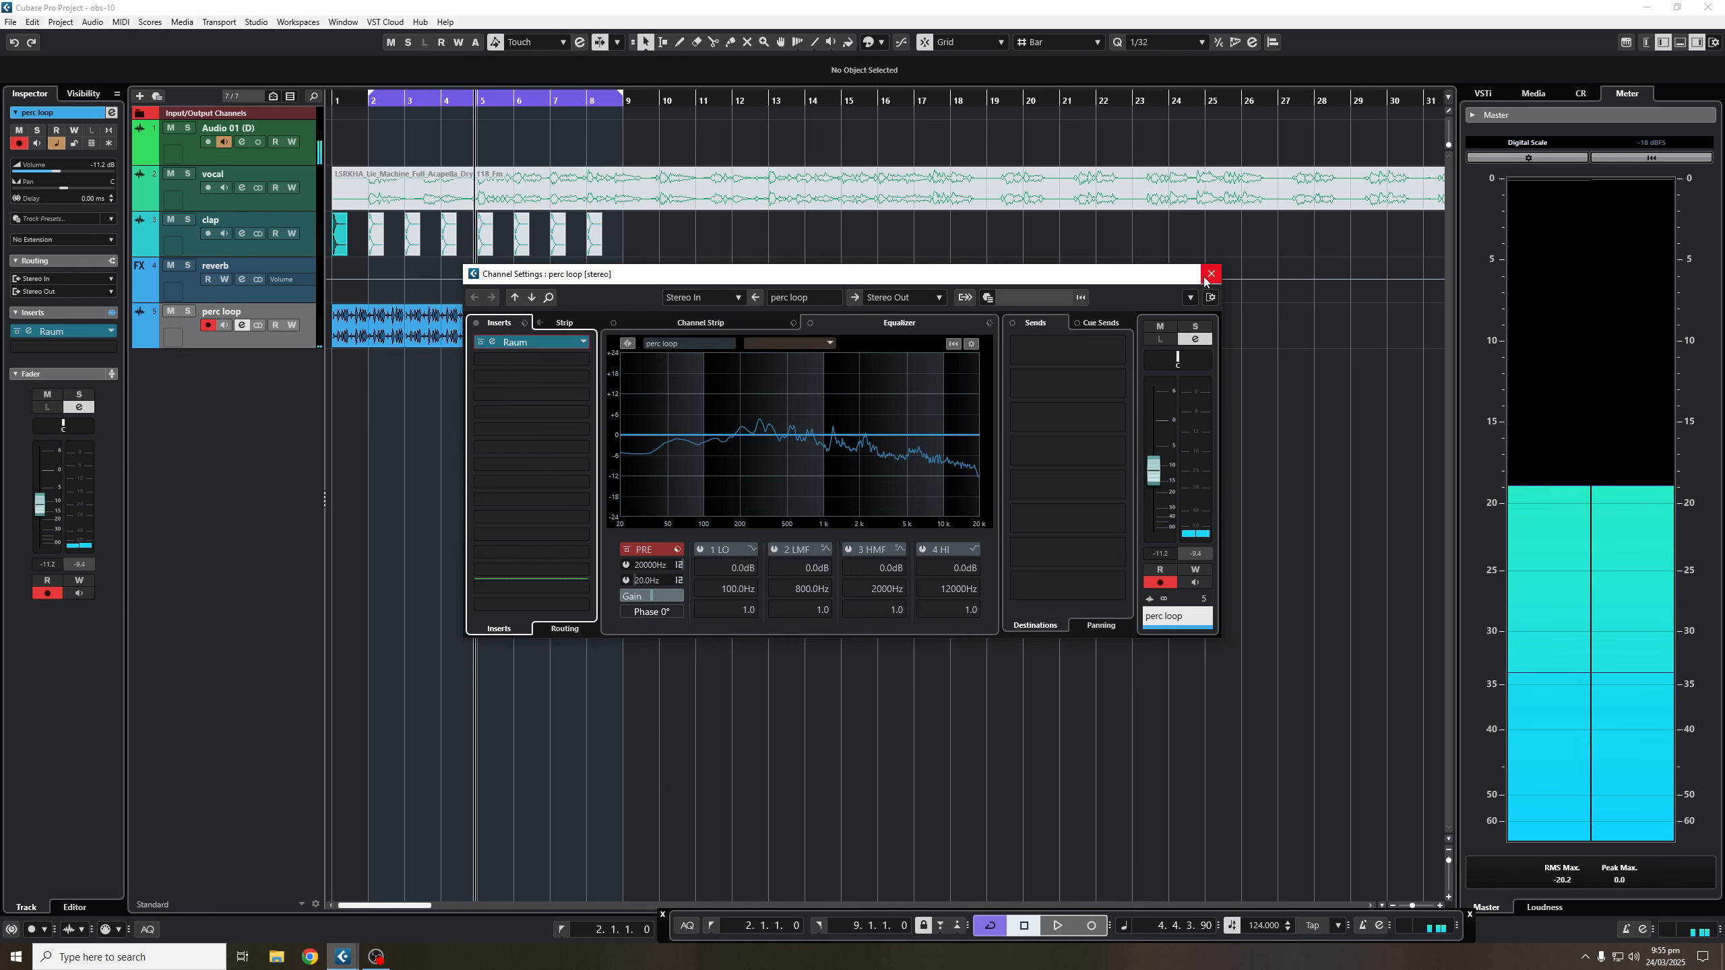
pyautogui.click(1206, 277)
pyautogui.press('KP_1')
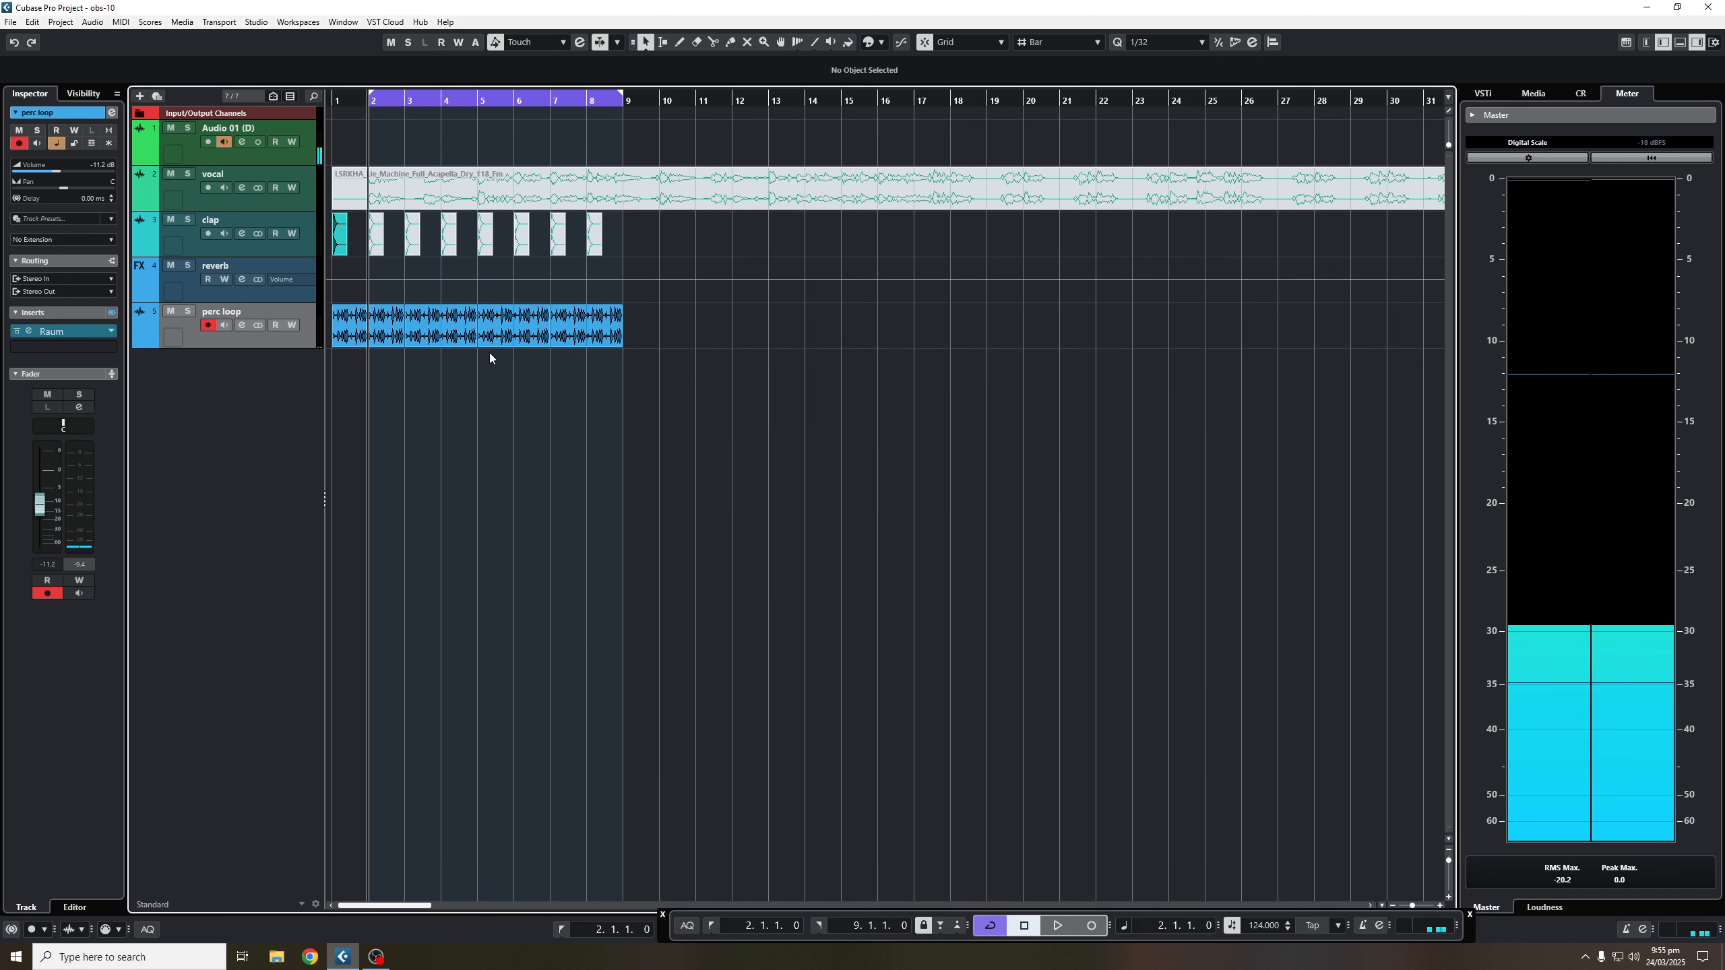
# - Record Raum Decay automation on the perc loop by sweeping the Decay knob during playback
pyautogui.press('space')
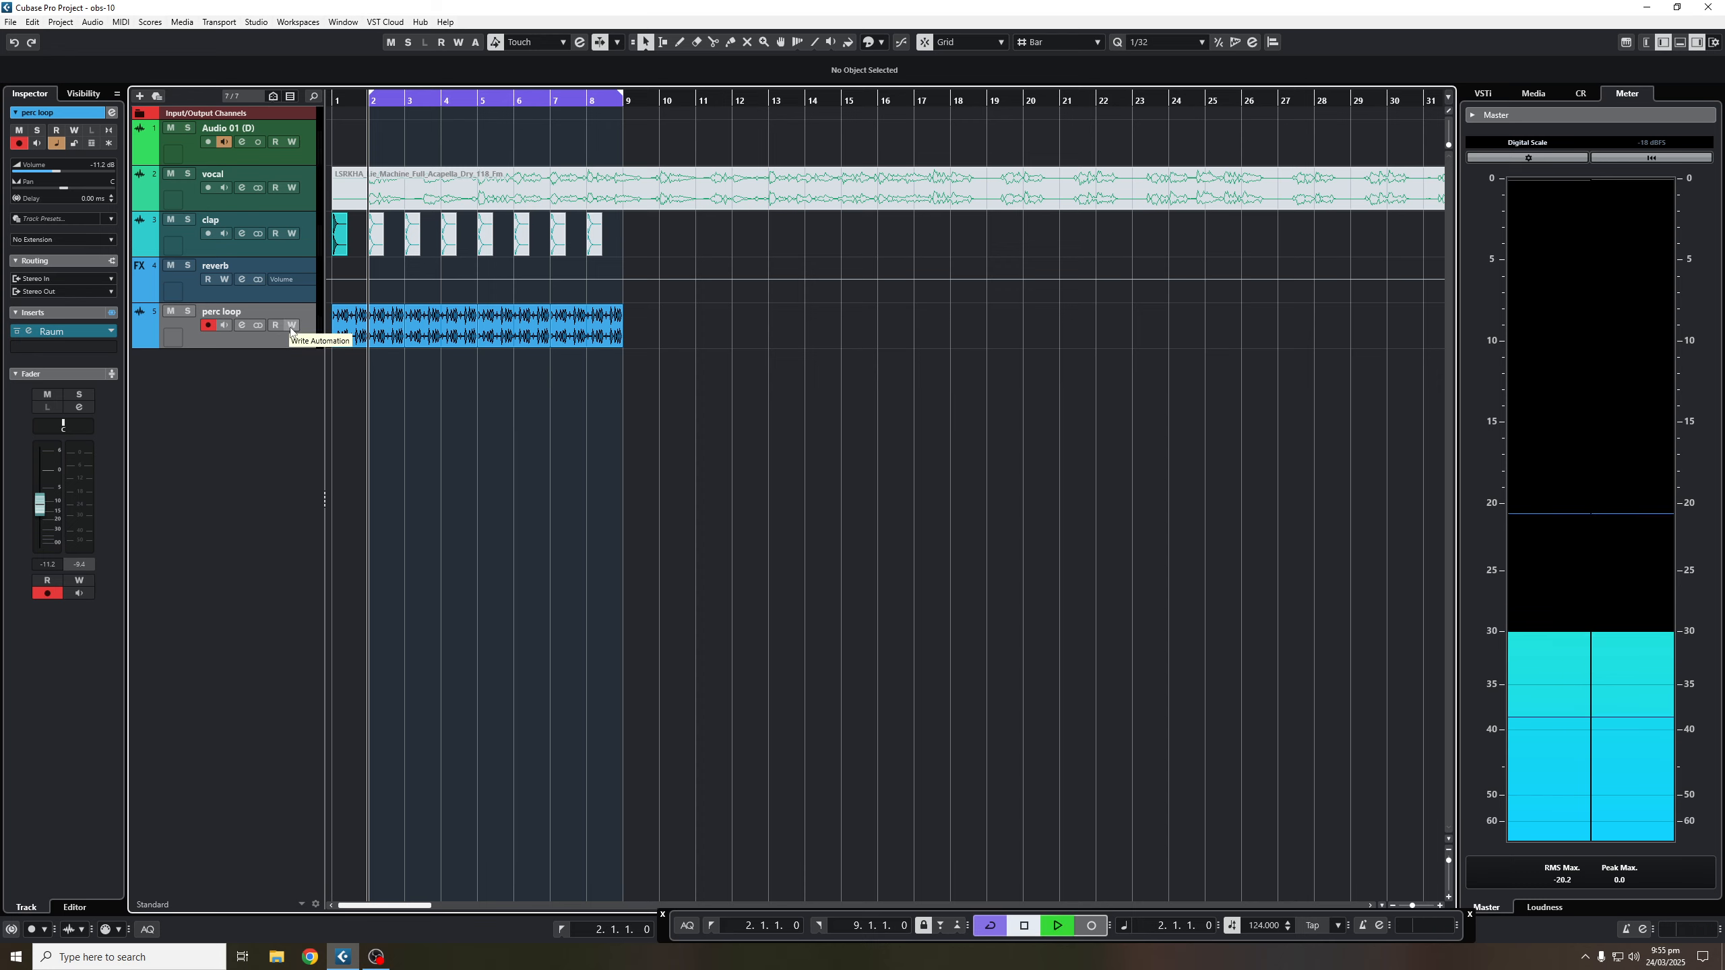
pyautogui.click(243, 325)
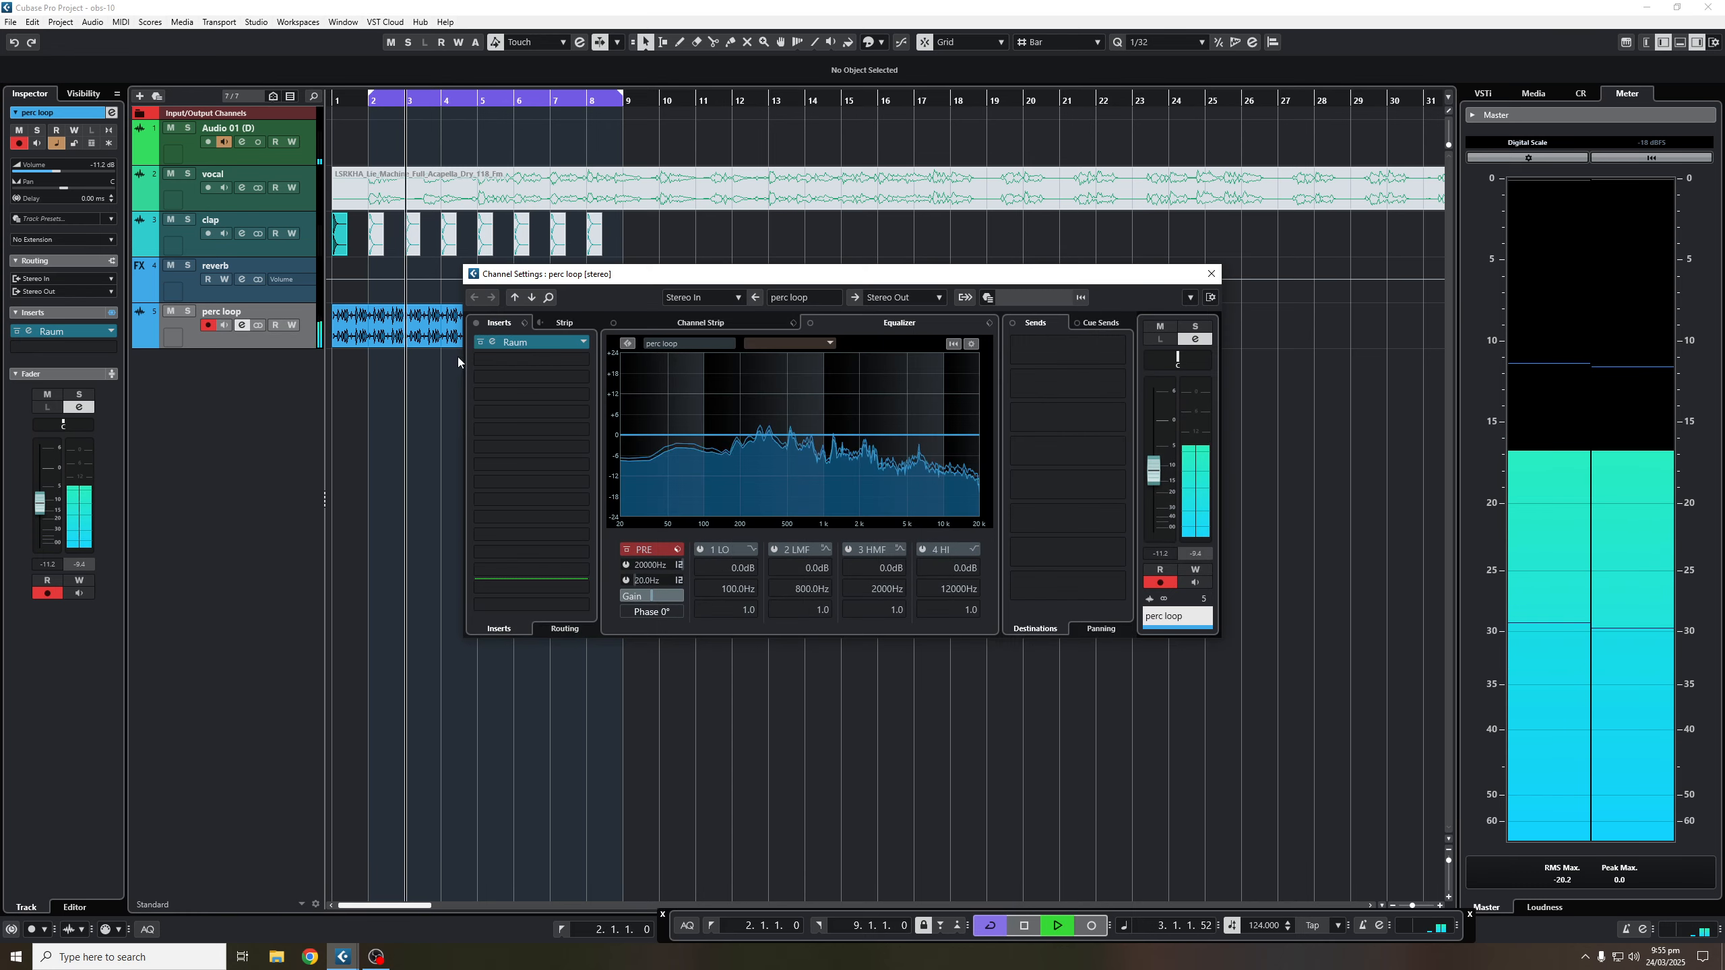
pyautogui.click(494, 343)
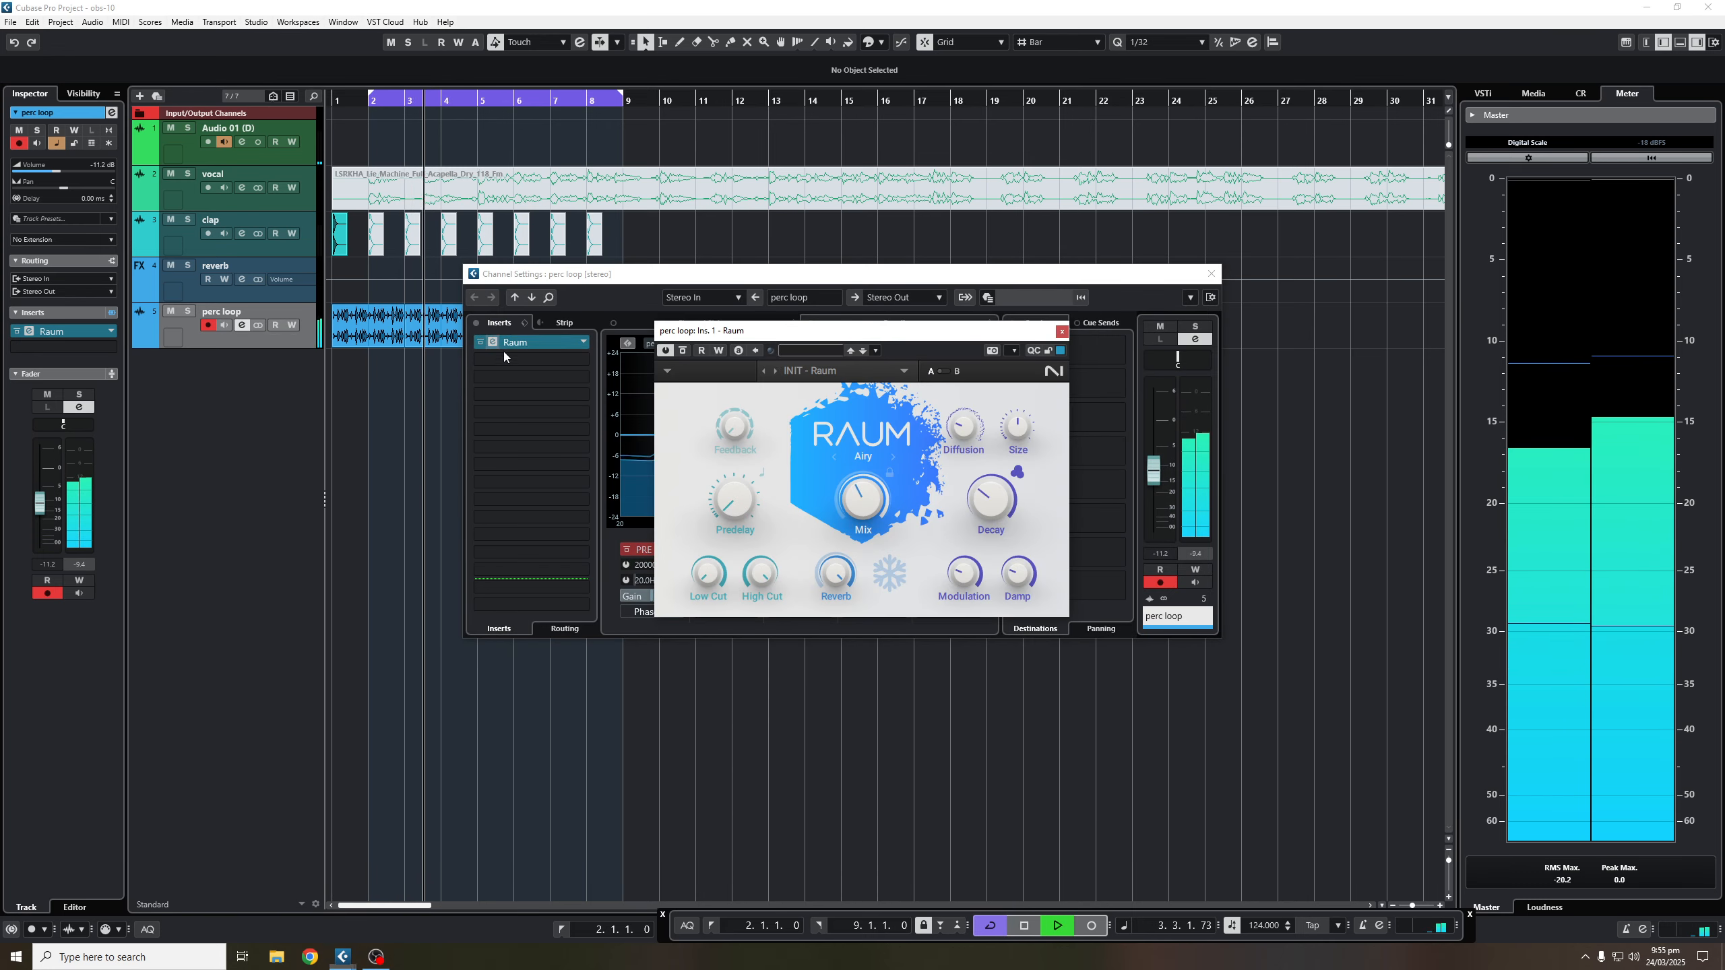
pyautogui.click(291, 326)
pyautogui.moveTo(991, 500); pyautogui.dragTo(990, 418)
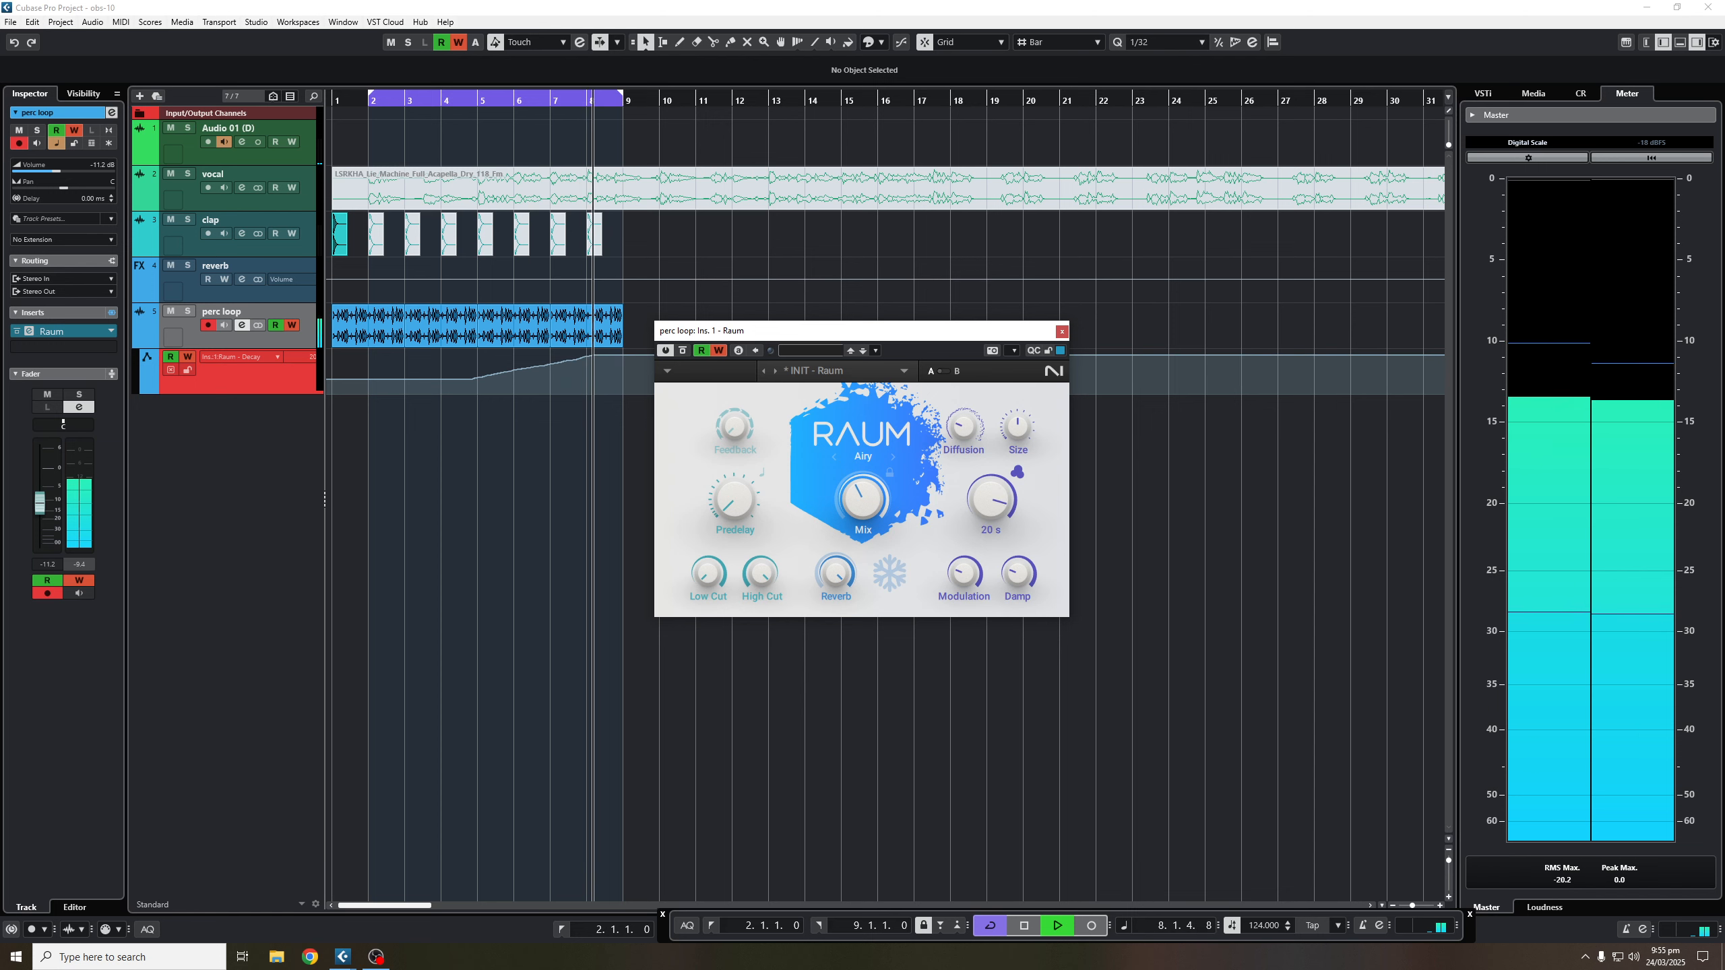
pyautogui.press('space')
pyautogui.click(1062, 331)
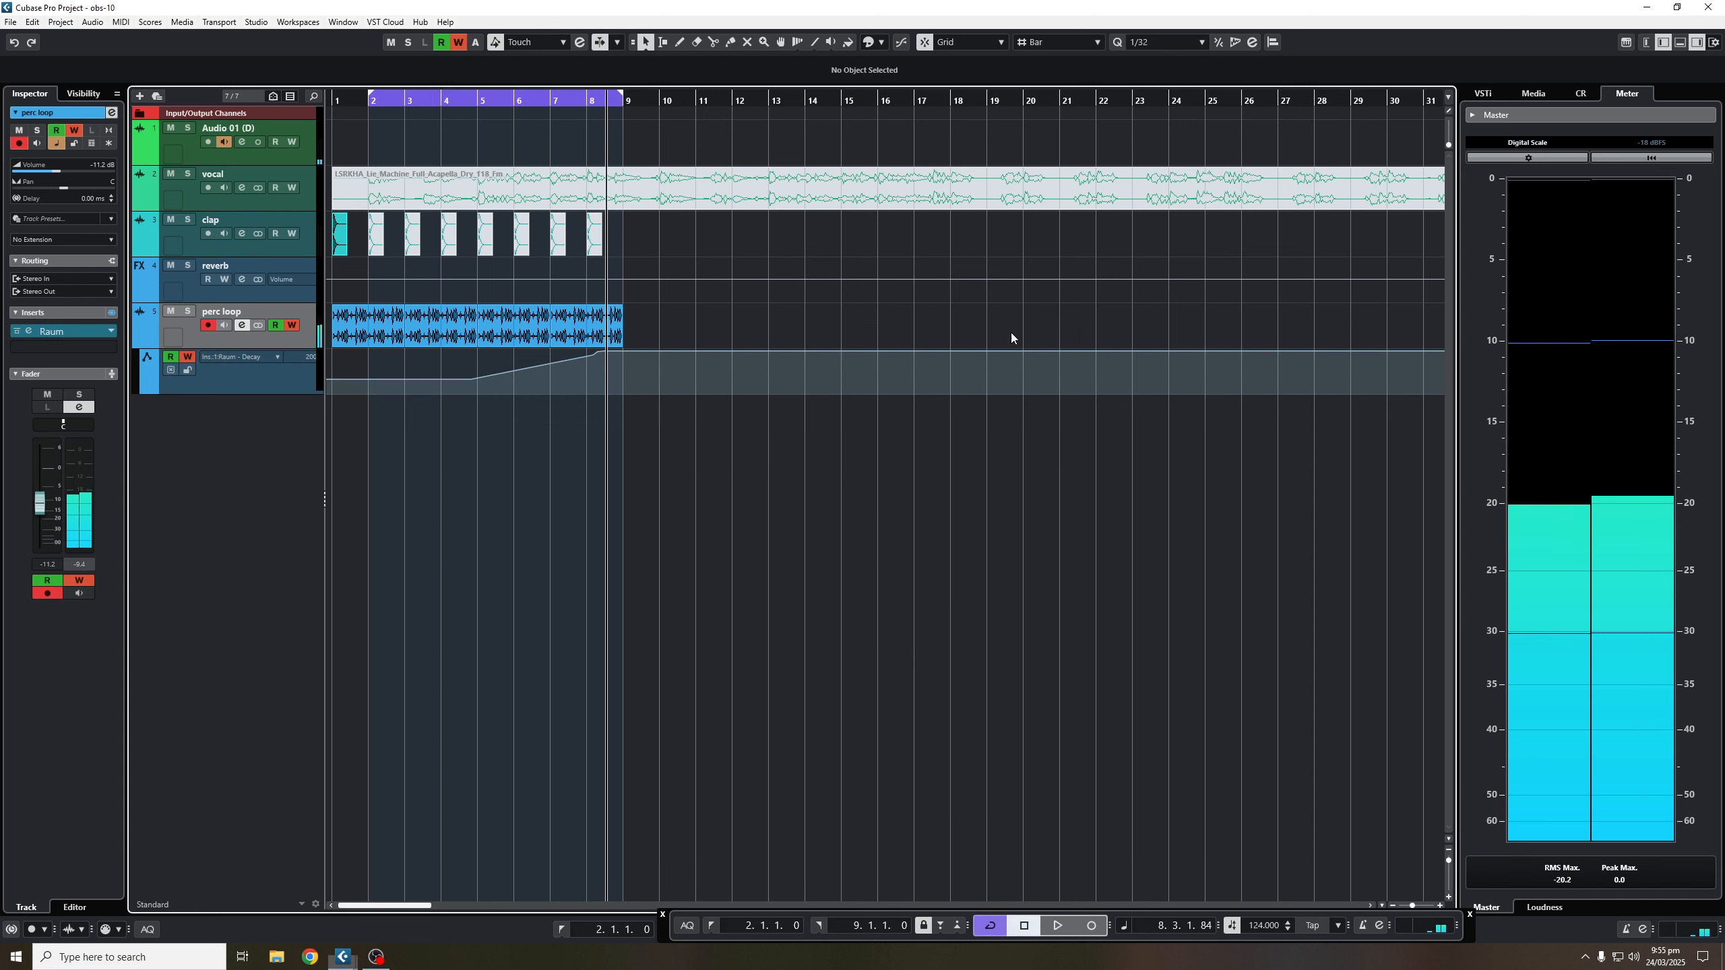
# - Edit the Decay lane: first point to 0.25 s, delete the 8.2.2.8 point, bar 9 to 0.25 s
pyautogui.moveTo(468, 378); pyautogui.dragTo(371, 401)
pyautogui.click(372, 401)
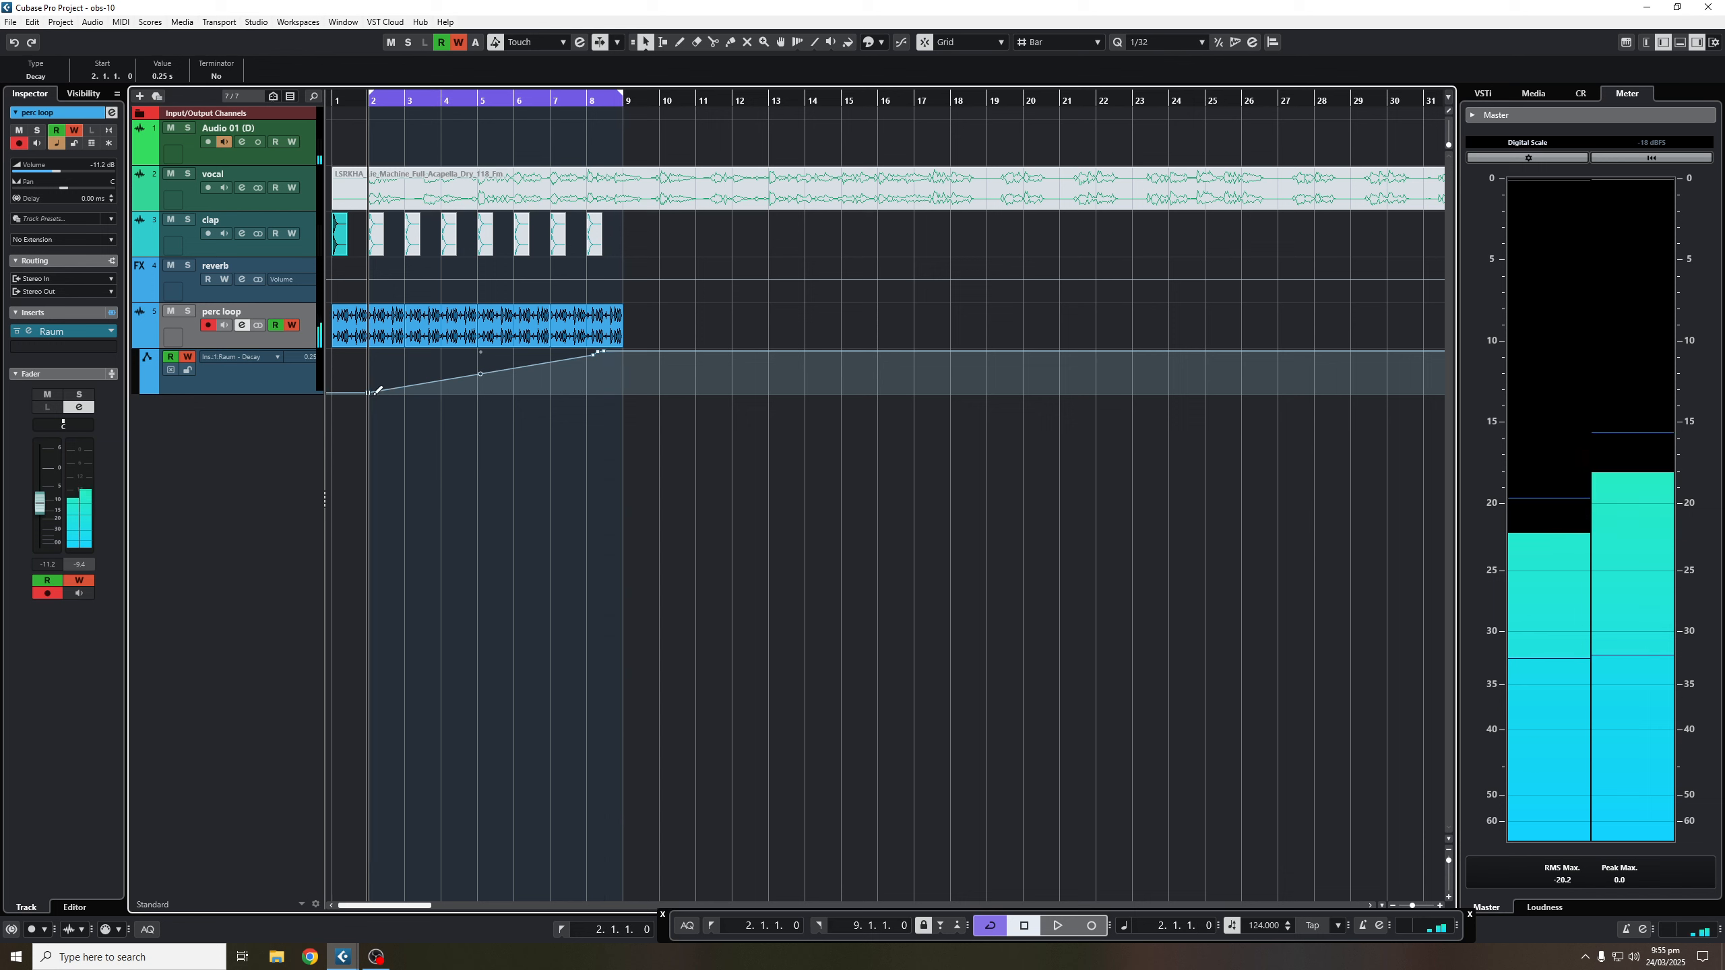
pyautogui.click(292, 325)
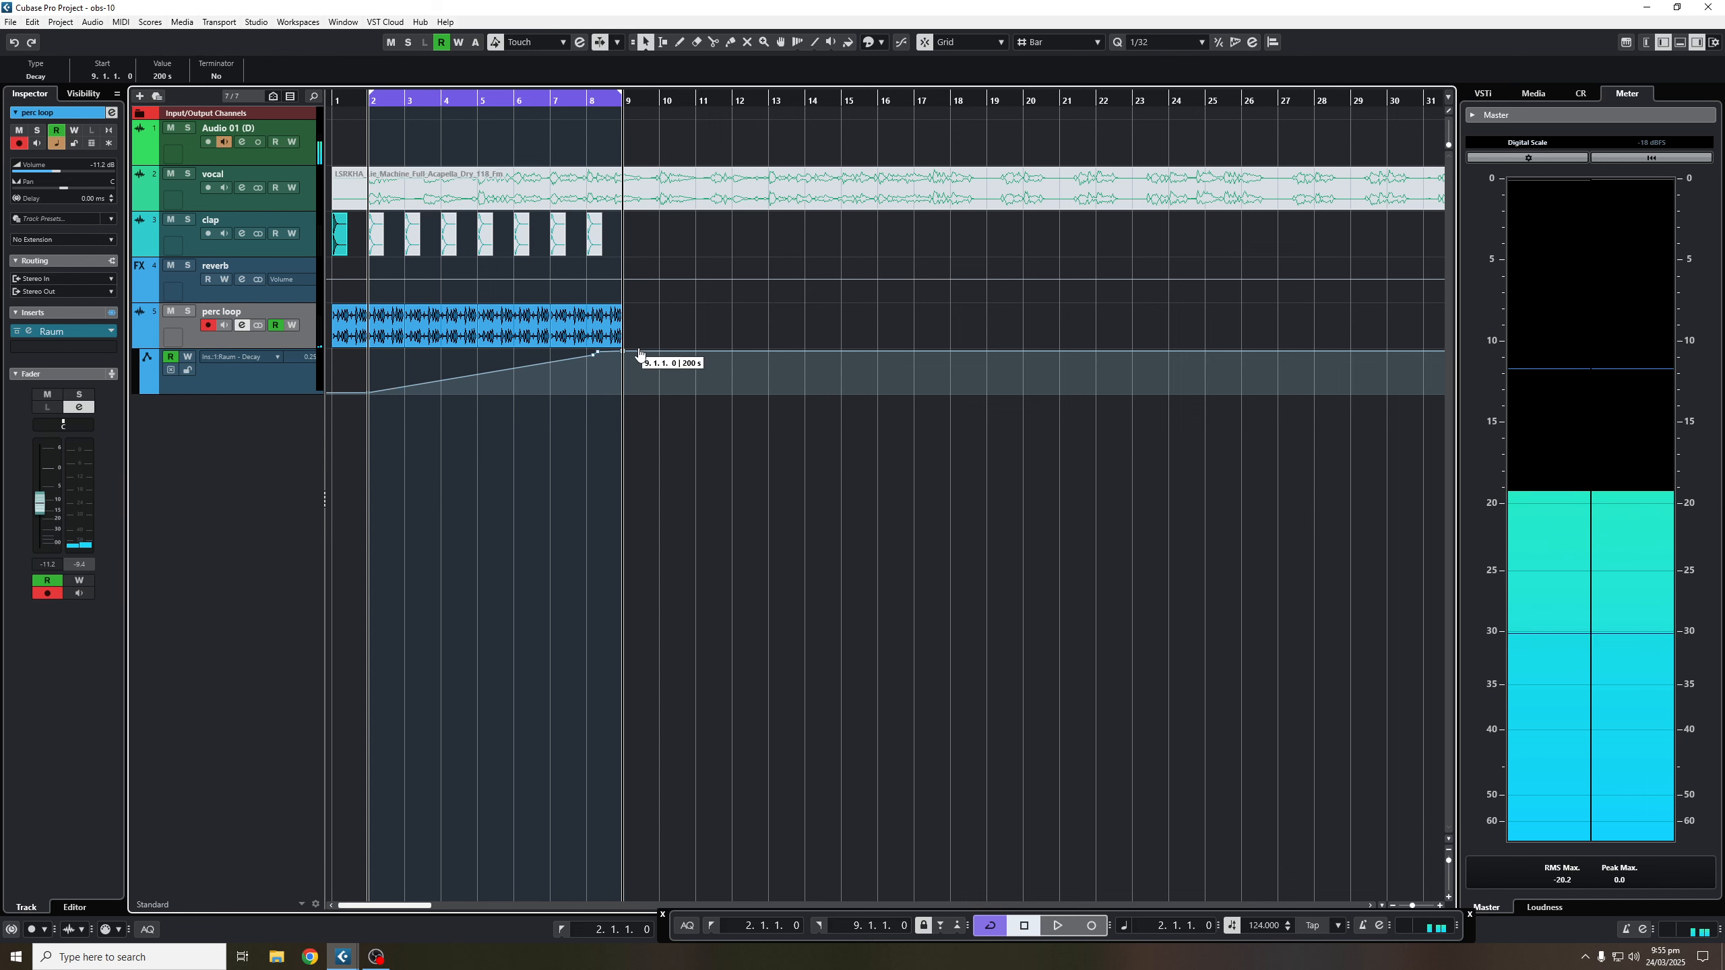
pyautogui.click(599, 353)
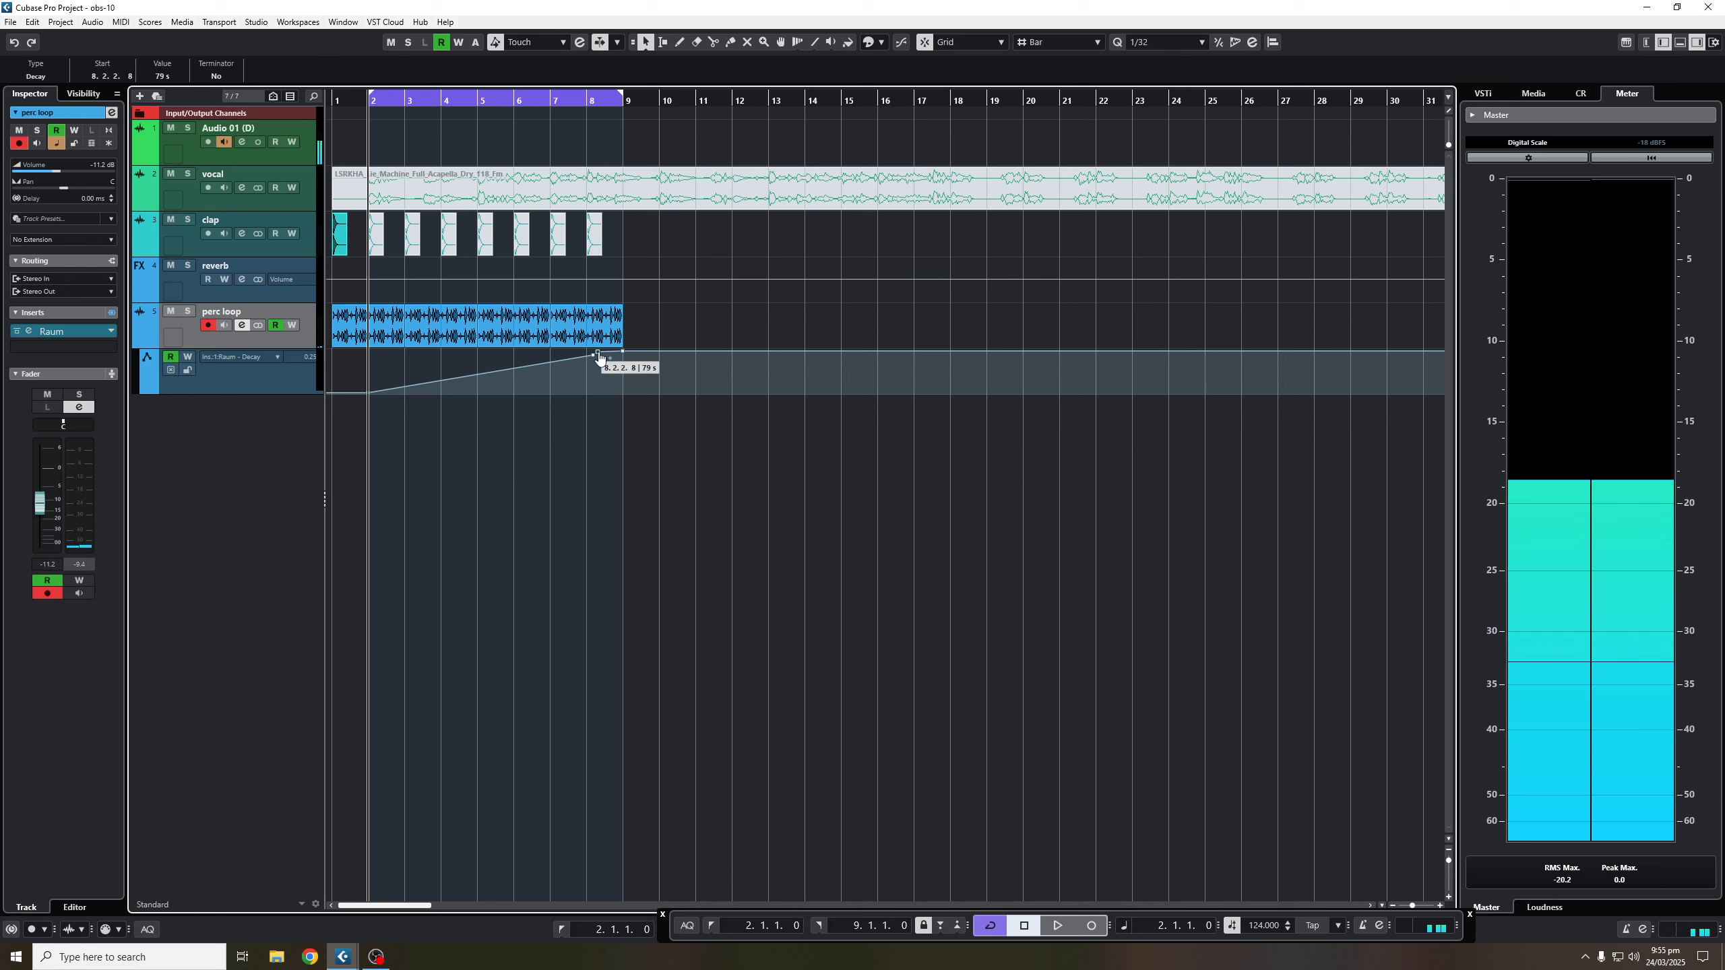
pyautogui.press('Delete')
pyautogui.press('space')
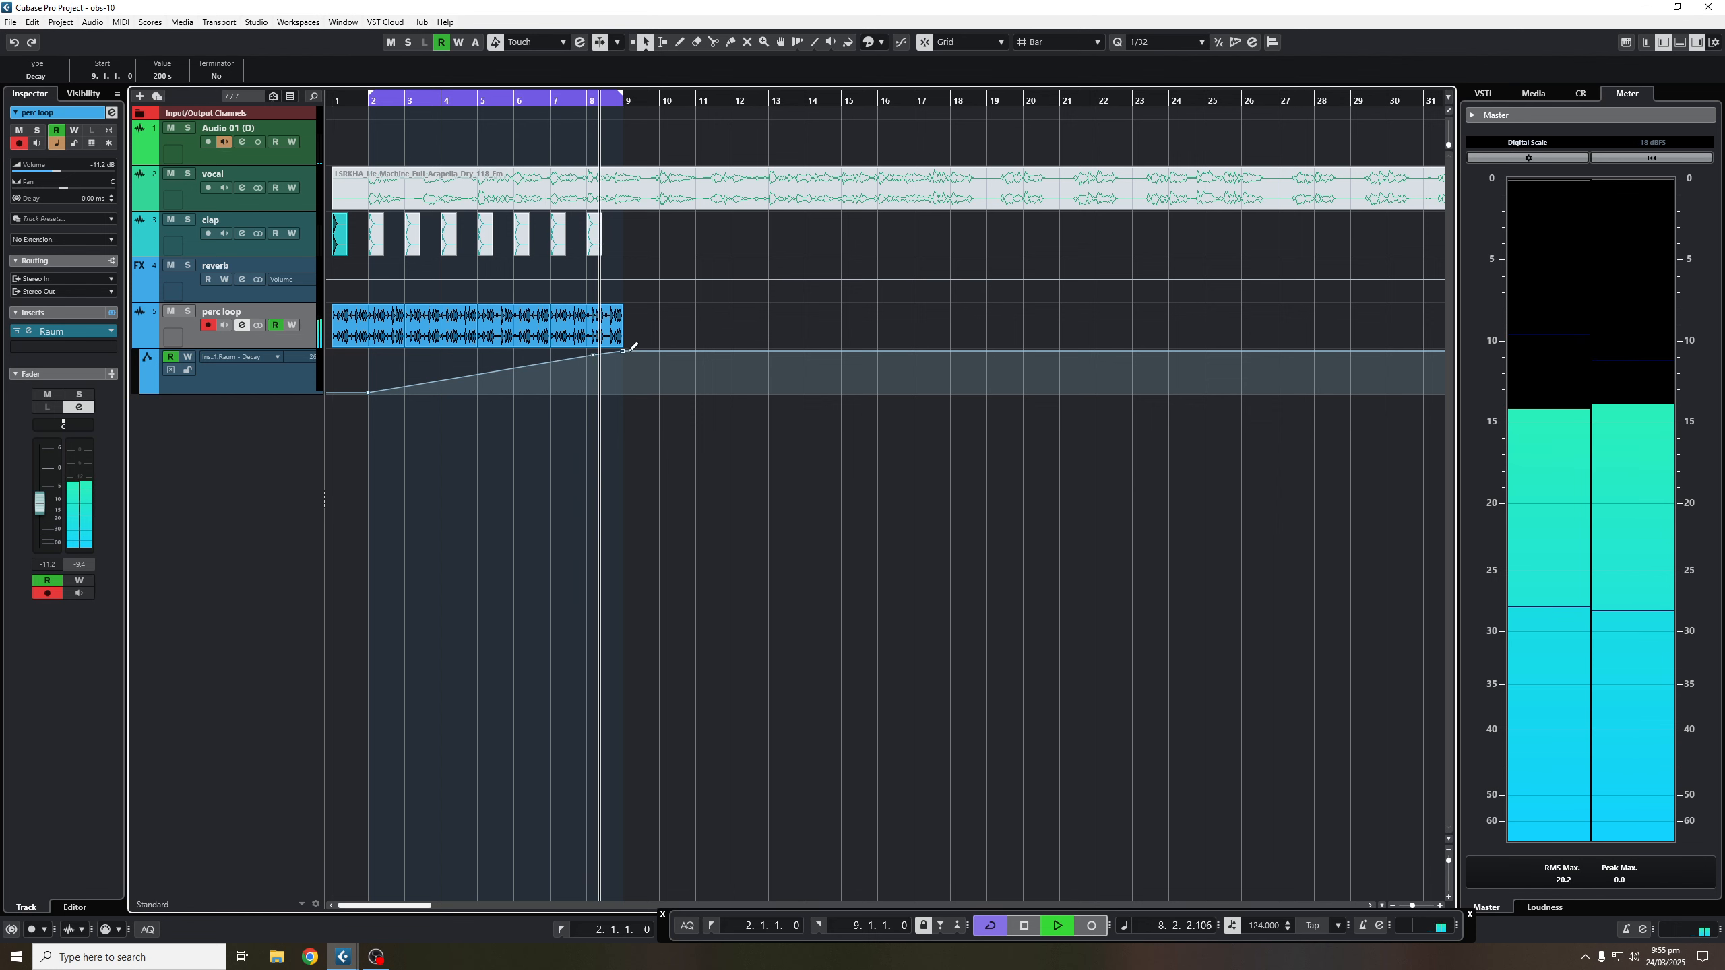
pyautogui.press('space')
pyautogui.moveTo(622, 350); pyautogui.dragTo(588, 401)
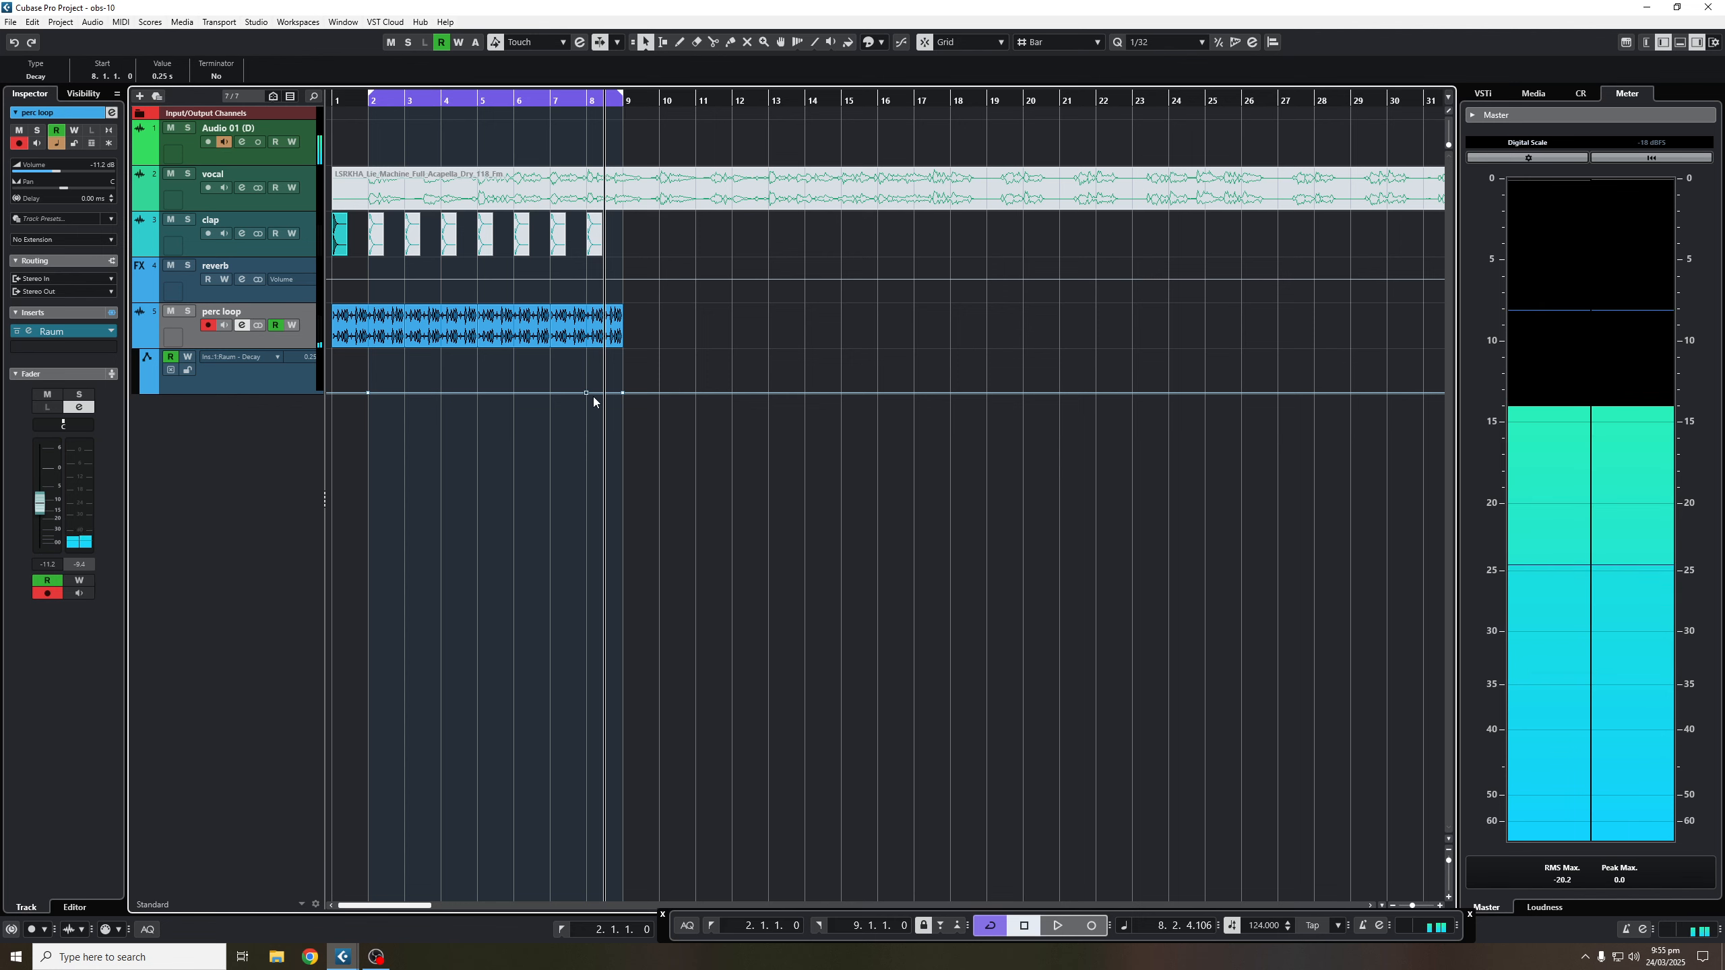